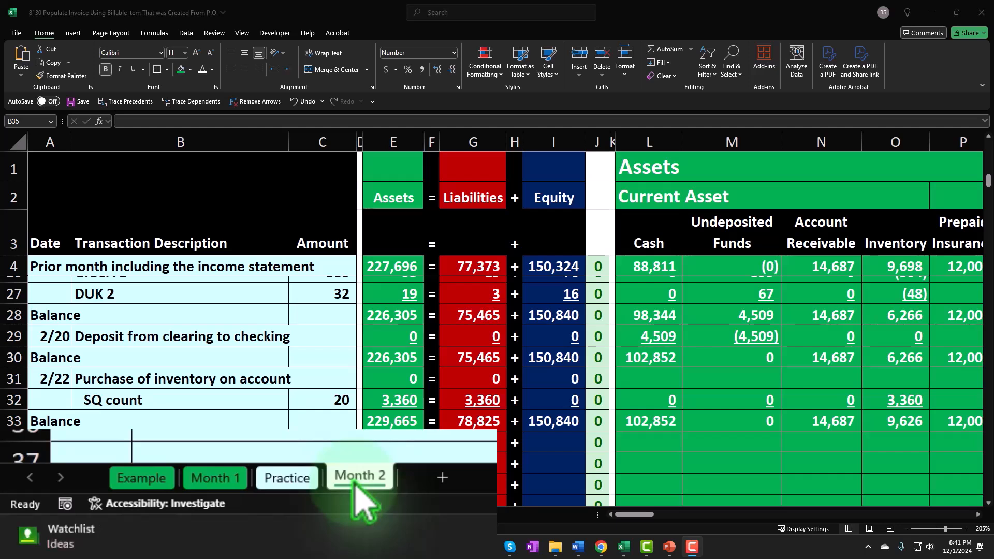
Examine the inventory purchase and invoice entries in rows 31 to 36 of the Example sheet
left_click(152, 479)
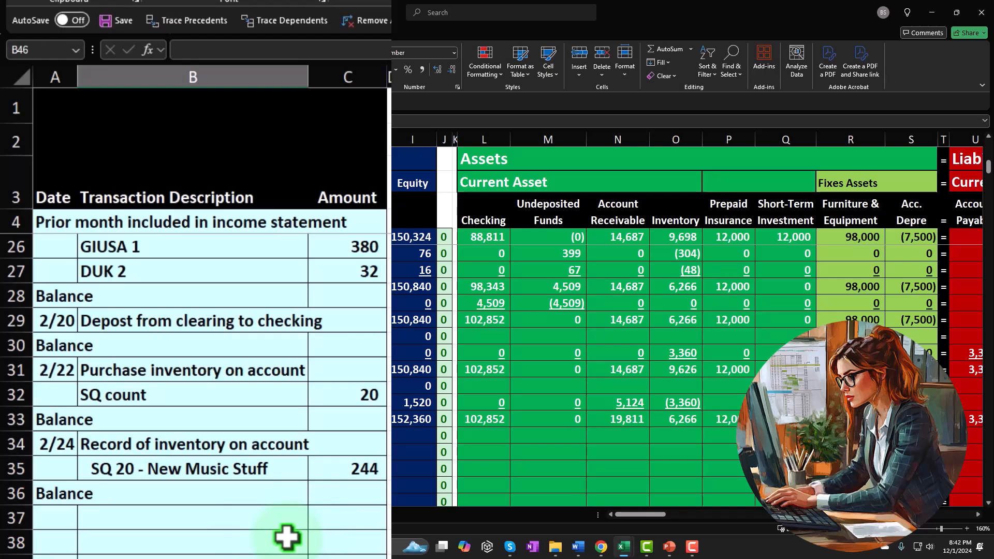
left_click(286, 538)
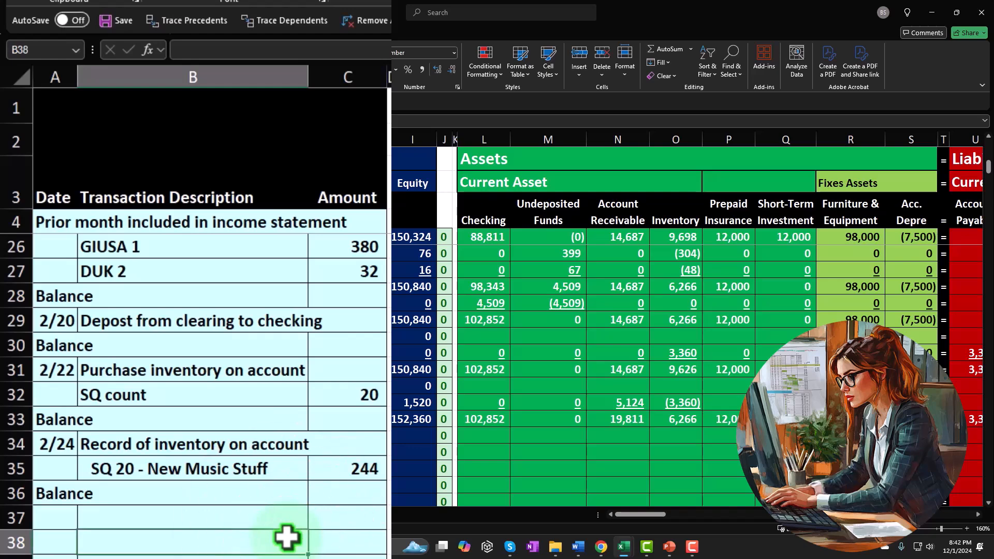
left_click(340, 471)
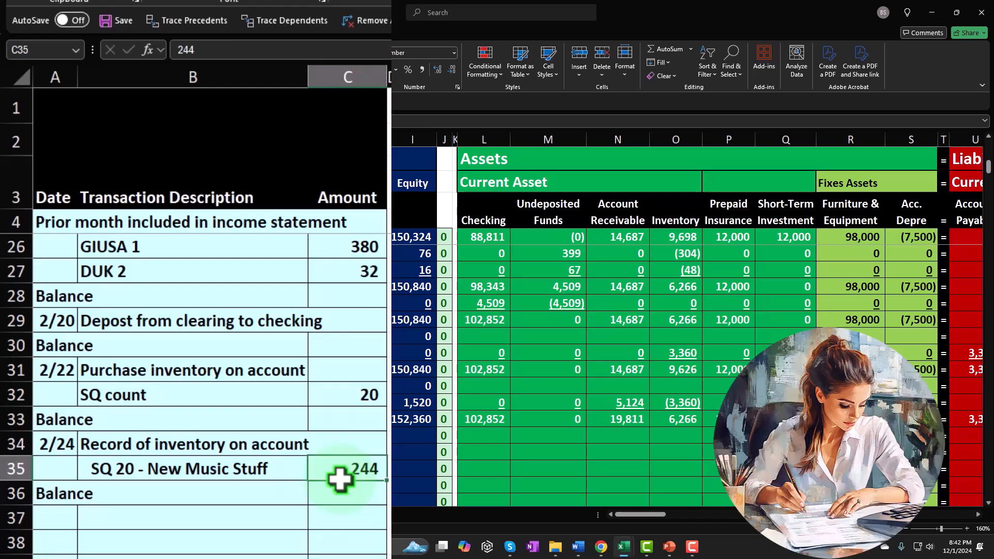
left_click(277, 518)
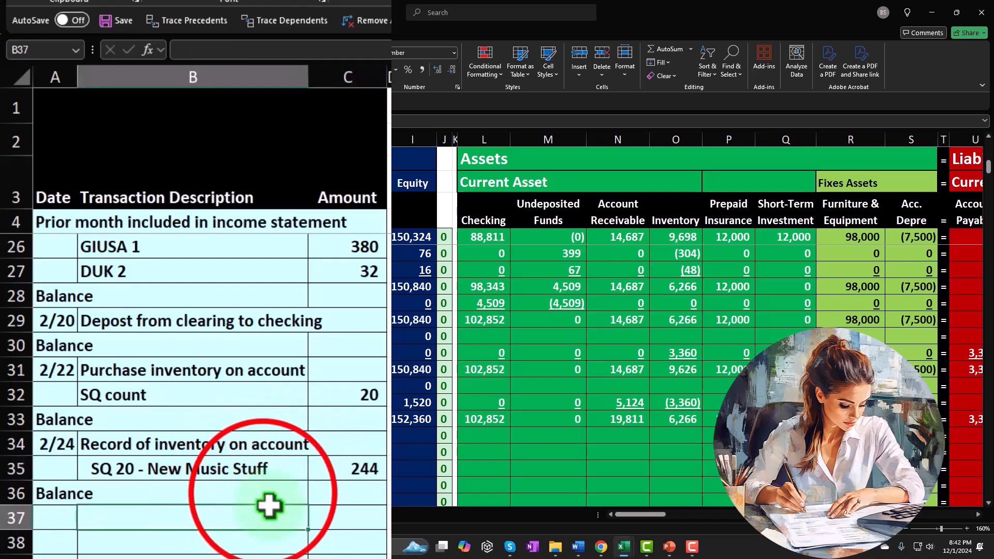
left_click(264, 494)
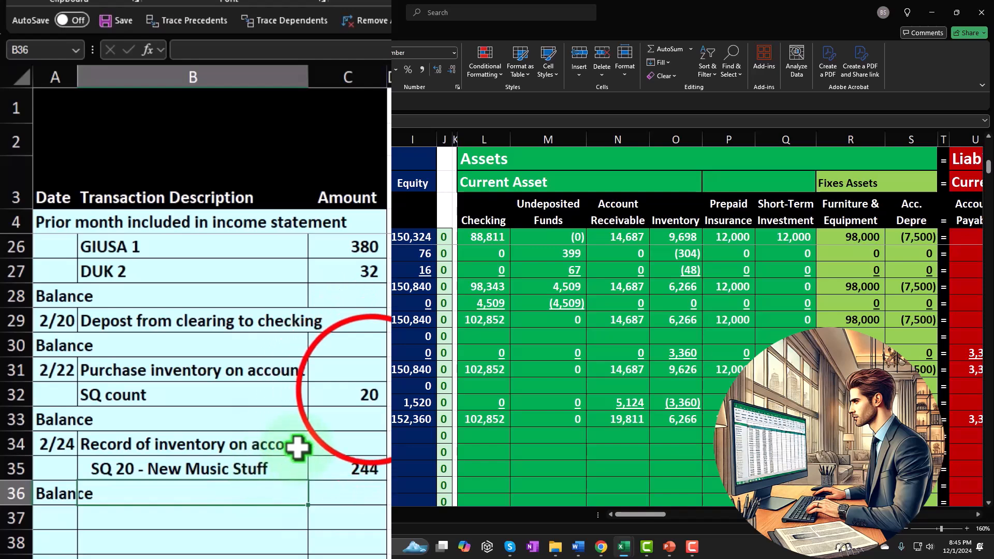
left_click(370, 383)
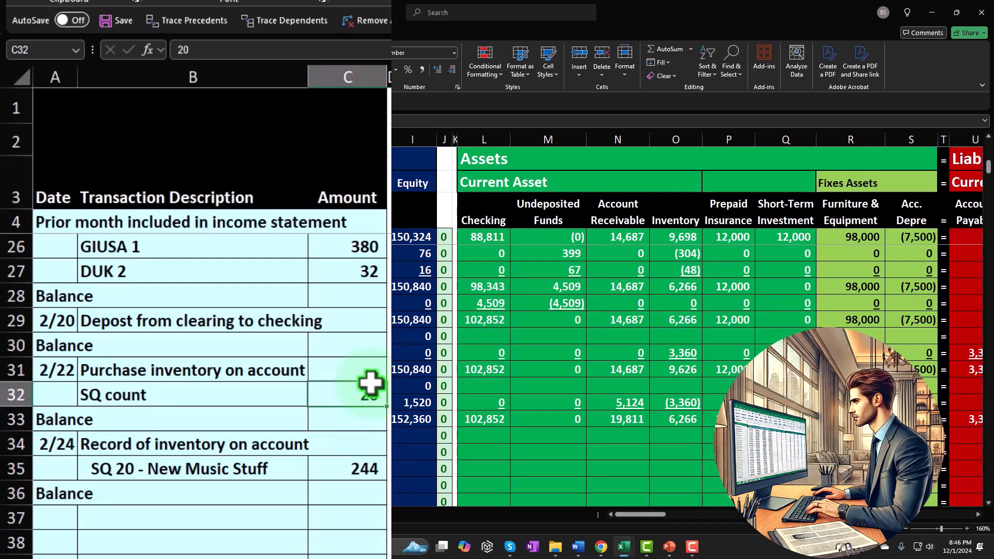
left_click(344, 469)
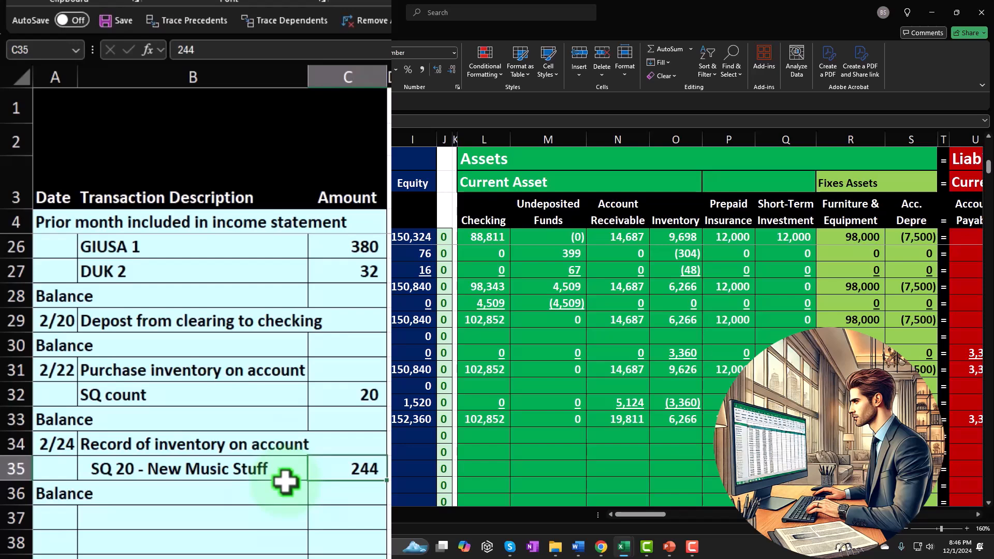
Examine how the SQ 20 - New Music Stuff entry in row 35 affects the asset, equity and income statement columns
key("Right")
key("Right")
key("Right")
key("Right")
key("Right")
key("Right")
key("Right")
key("Right")
key("Right")
key("Right")
key("Right")
key("Right")
key("Right")
key("Right")
key("Right")
key("Right")
key("Right")
key("Right")
key("Right")
key("Right")
key("Right")
key("Right")
key("Right")
key("Right")
key("Right")
key("Right")
key("Right")
key("Right")
key("Right")
key("Right")
key("Right")
key("Right")
key("Right")
key("Right")
key("Right")
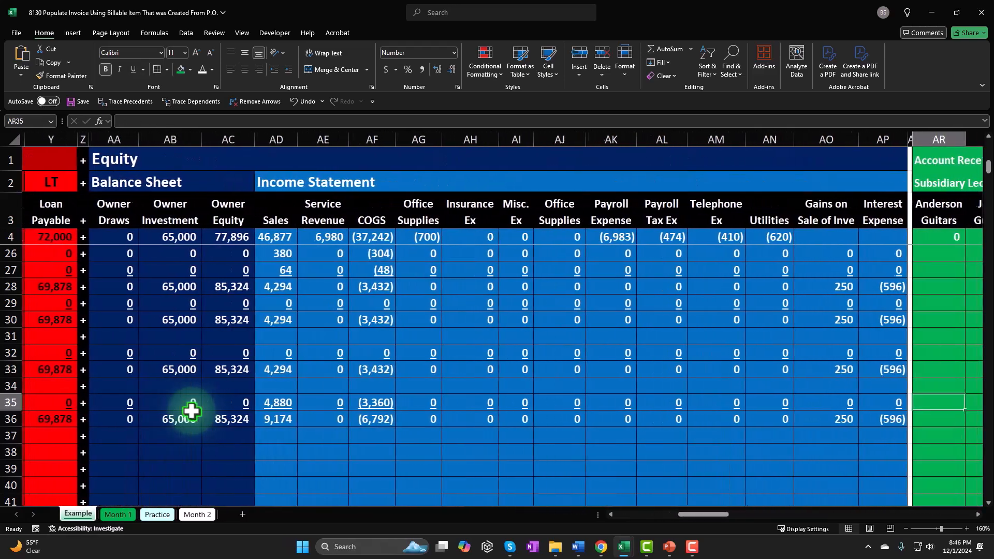
key("Left")
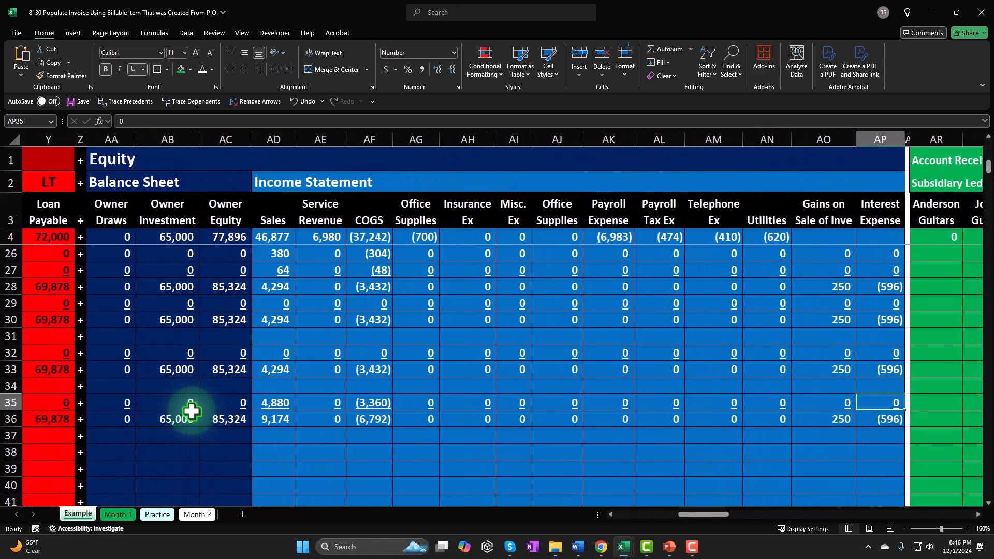
key("Left")
key("Left")
key("Left")
key("Left")
key("Left")
key("Left")
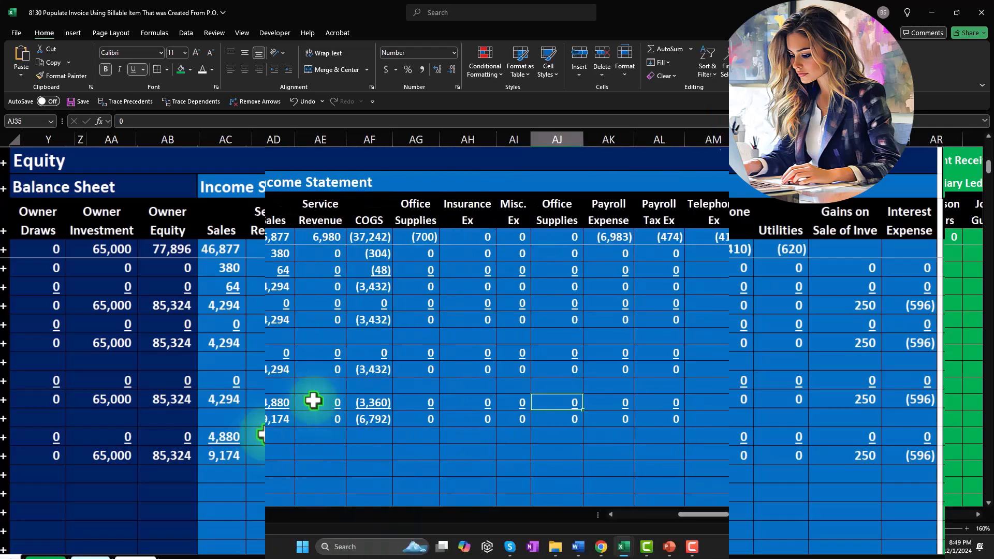
key("ctrl+Left")
key("Home")
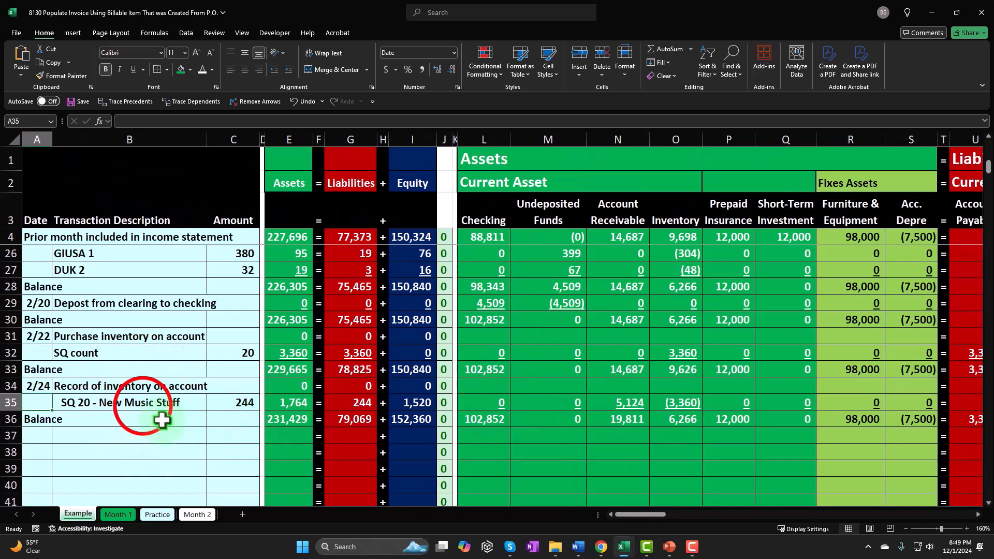
left_click(144, 405)
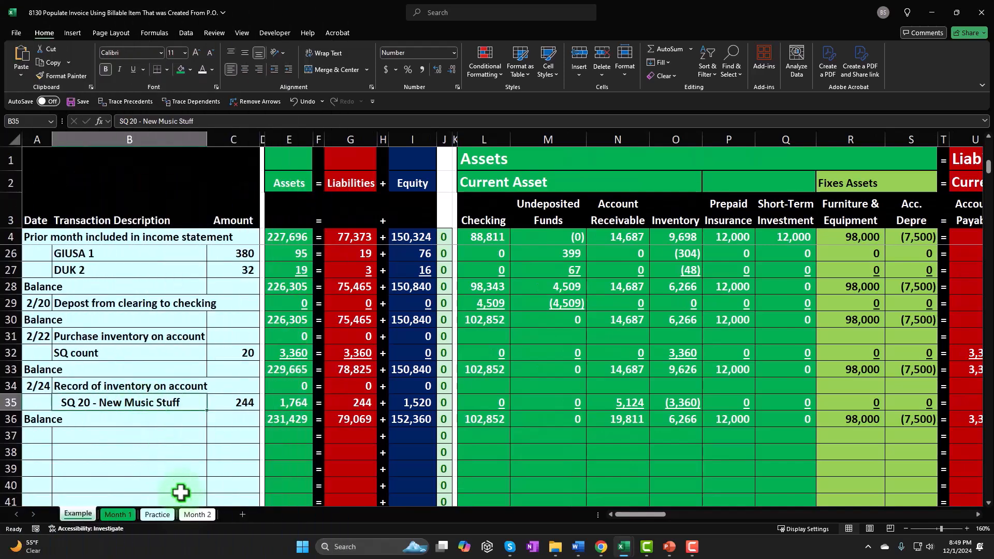
On the Month 2 sheet, enter the date 2/24 and the description "Record of inventory on account" in row 34
left_click(198, 514)
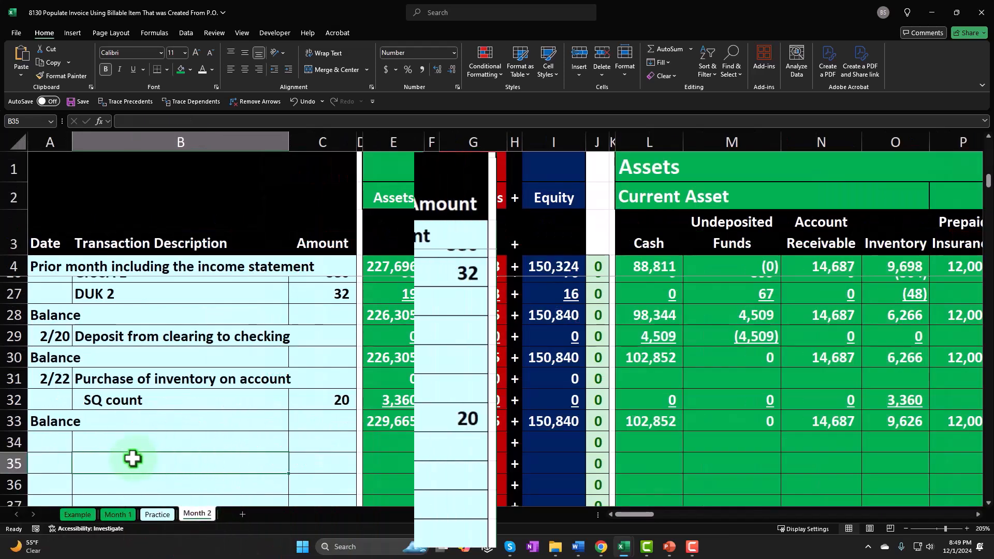
left_click(50, 443)
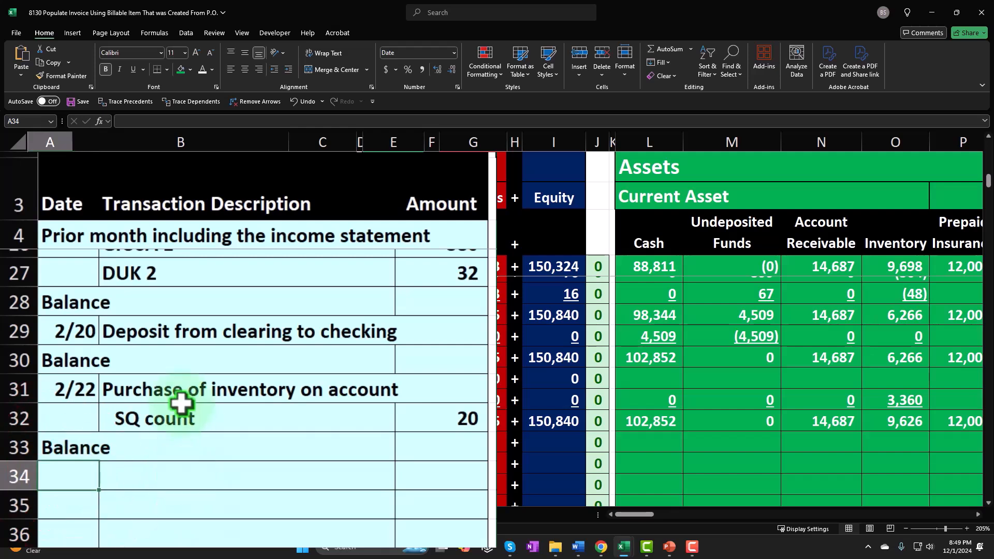
type("2/24")
key("Tab")
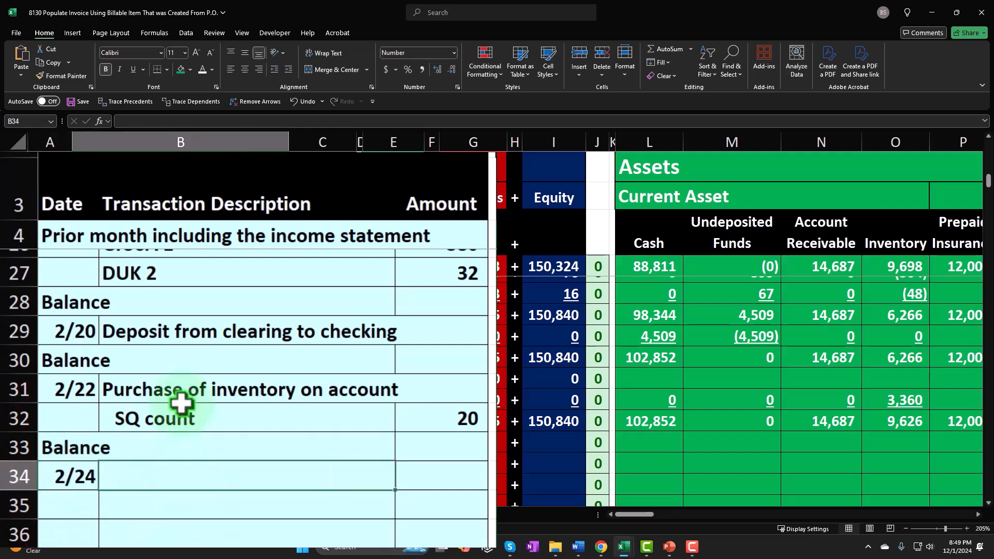
type("Recor")
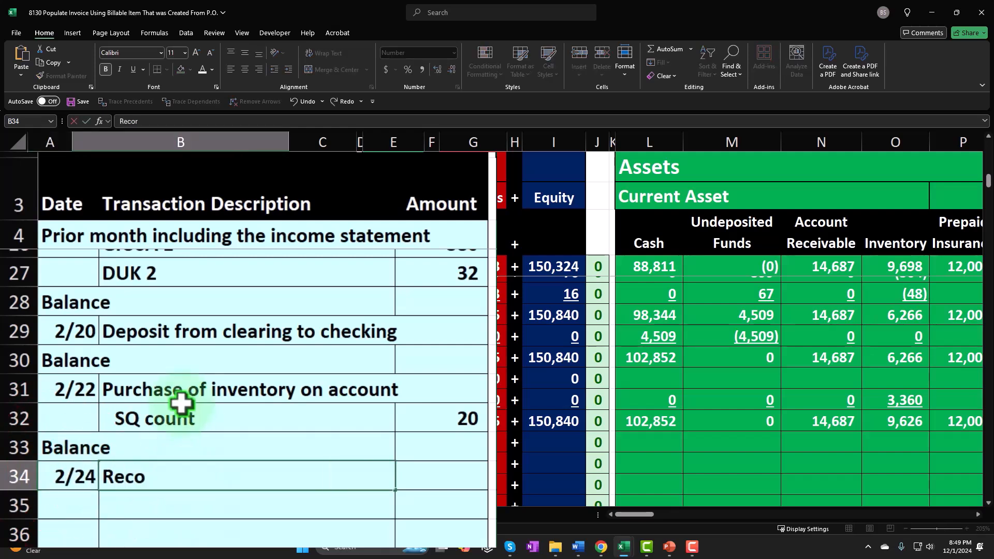
type("d of inventory on a")
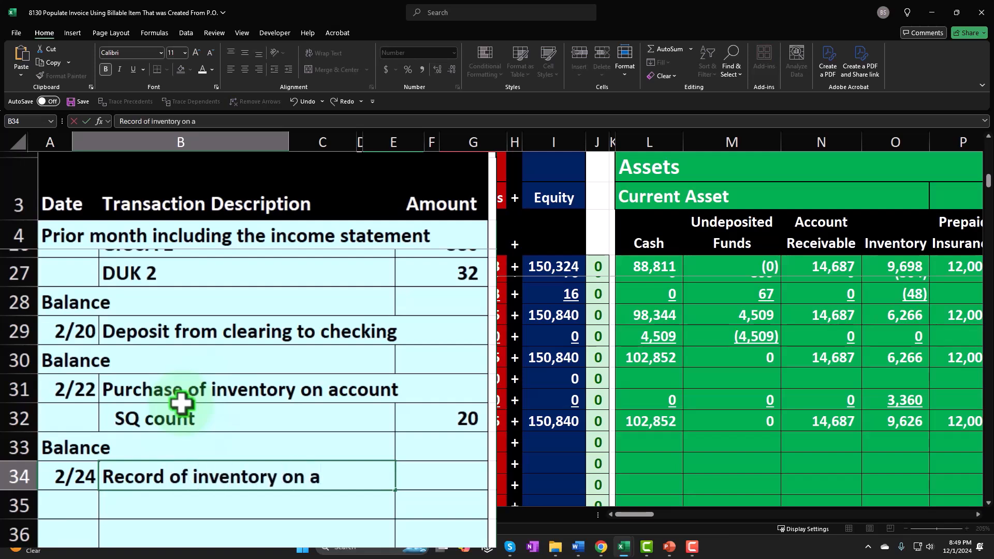
type("ccount")
key("Return")
Reword the transaction description in B34 as "Invoice for inventory on account"
double_click(167, 475)
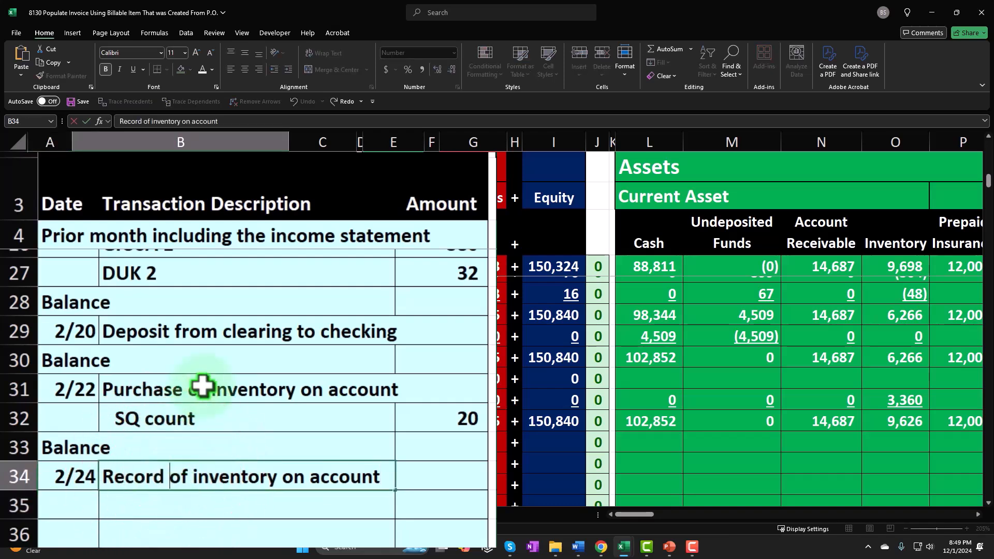
key("BackSpace")
key("BackSpace")
key("BackSpace")
key("BackSpace")
key("BackSpace")
key("BackSpace")
type("Invo")
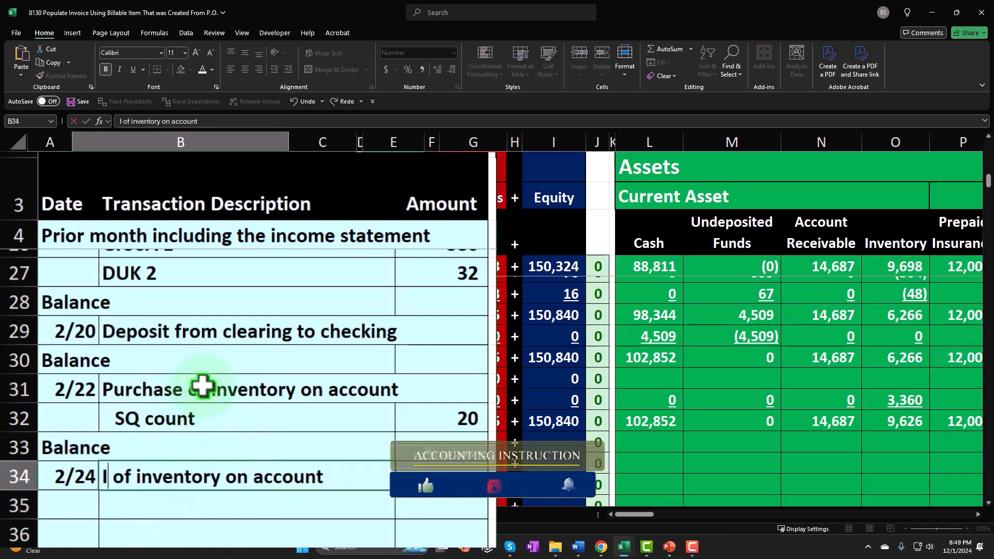
type("ice")
key("BackSpace")
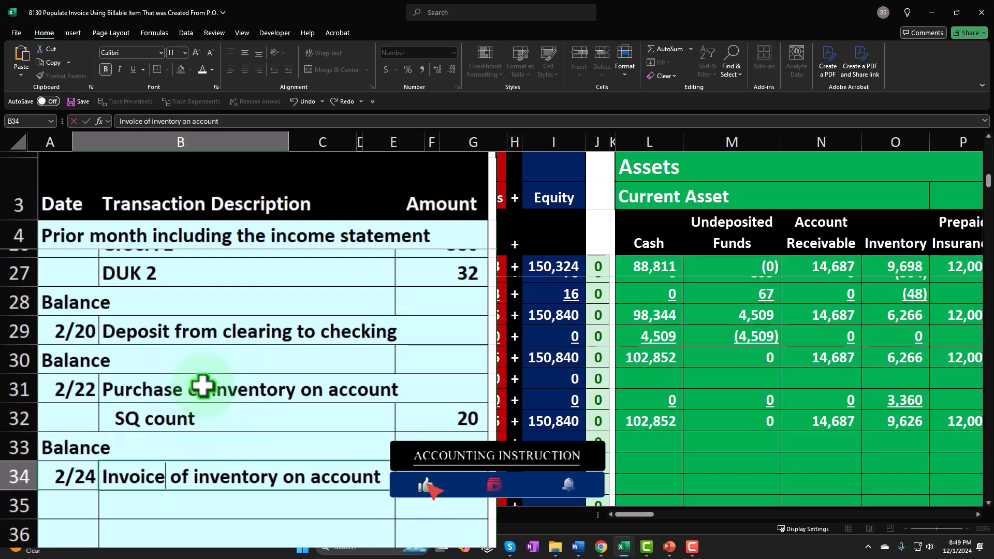
key("Delete")
key("Delete")
key("Delete")
type("for")
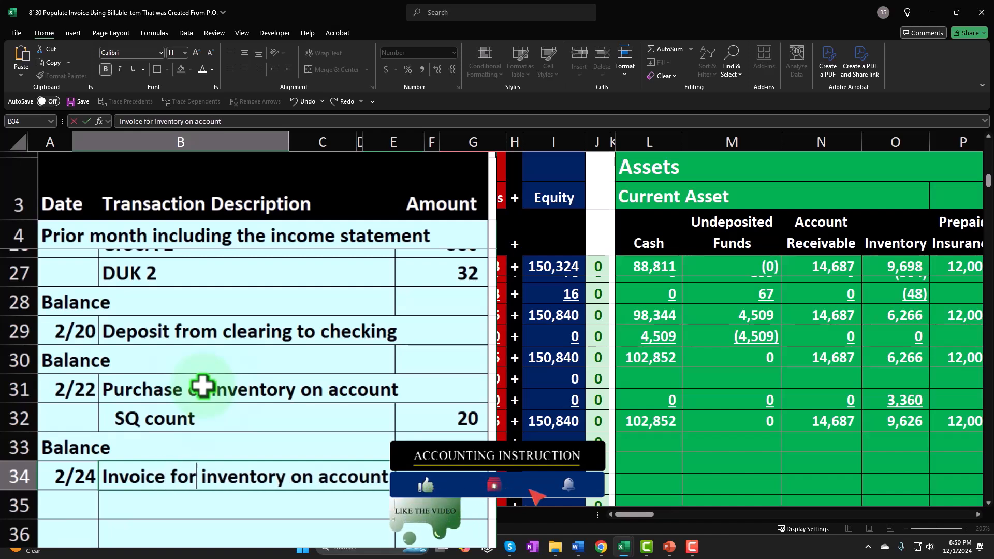
key("Return")
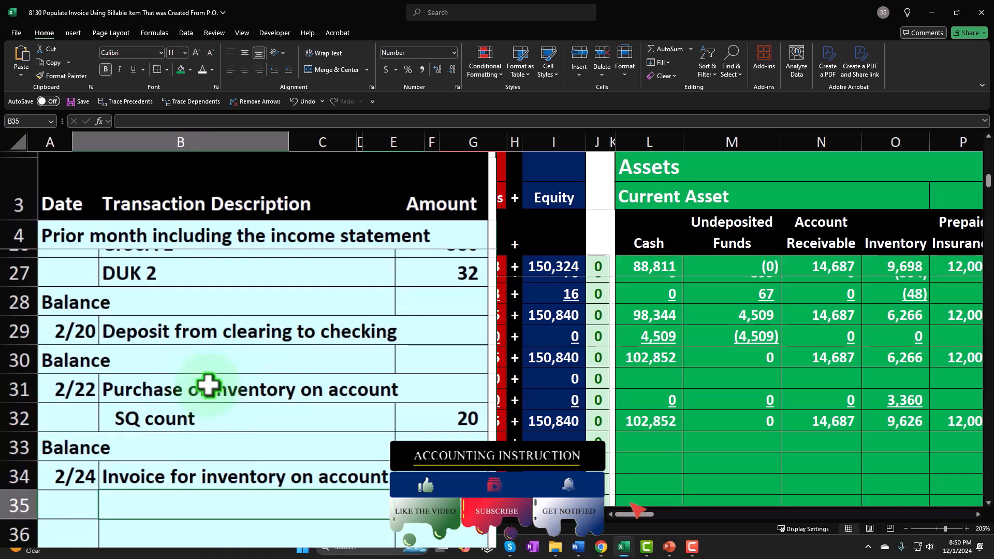
Enter the detail line "SQ 20 - New Music Stuff" in B35 below the invoice description
type("QQ")
key("BackSpace")
key("BackSpace")
type("S")
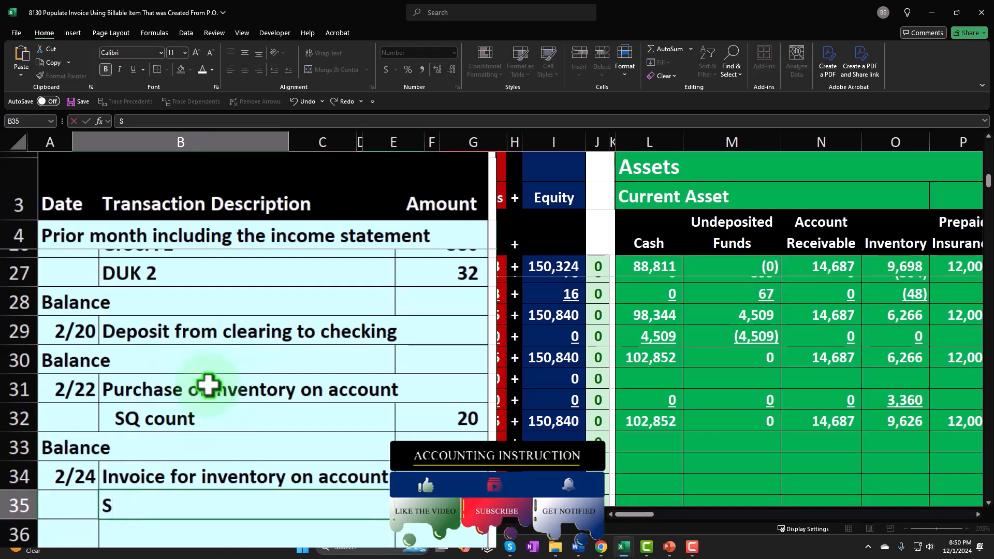
type("Q 20 - New ")
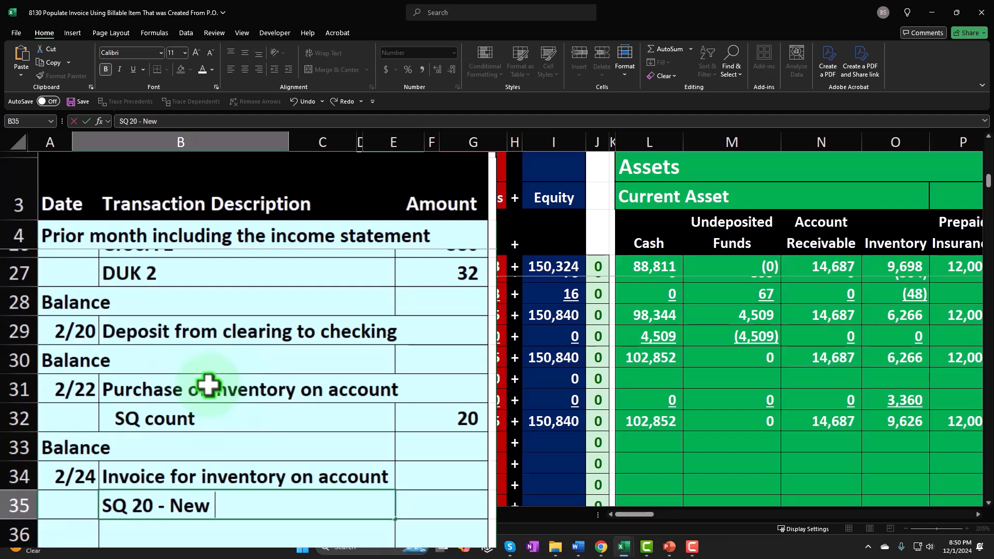
type("Music Stuff")
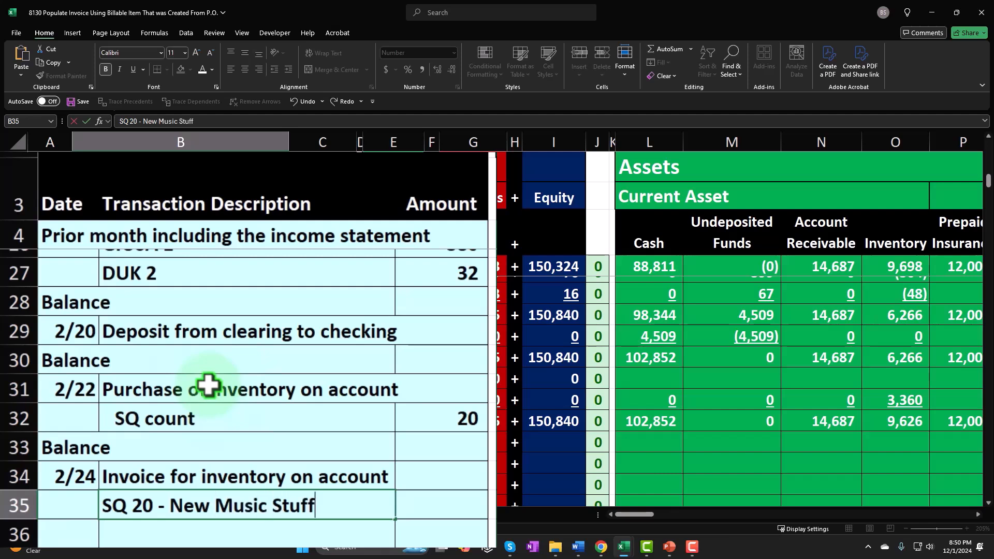
Enter the amount 244 in C35 and indent the detail description in B35 one level
key("Tab")
type("244")
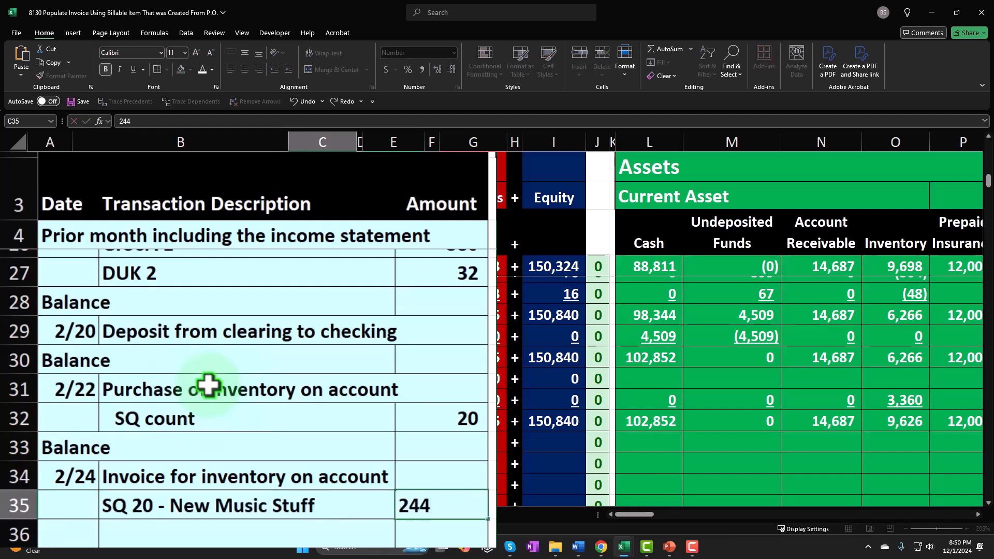
key("shift+Tab")
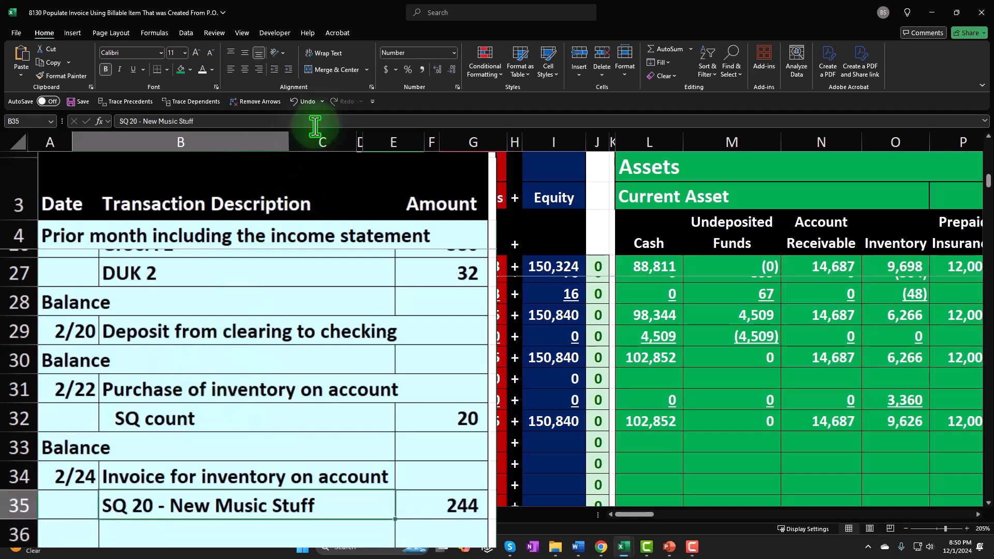
left_click(288, 69)
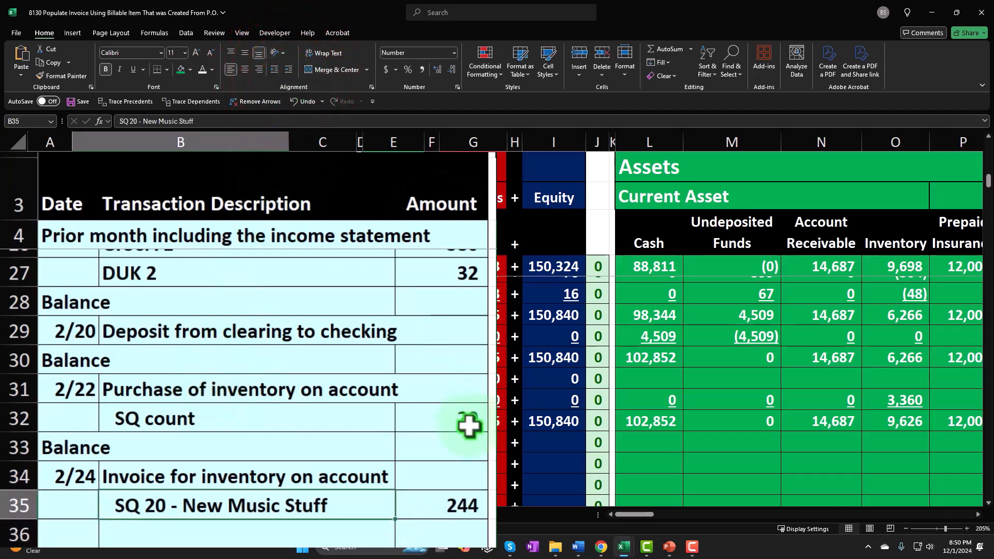
left_click(462, 428)
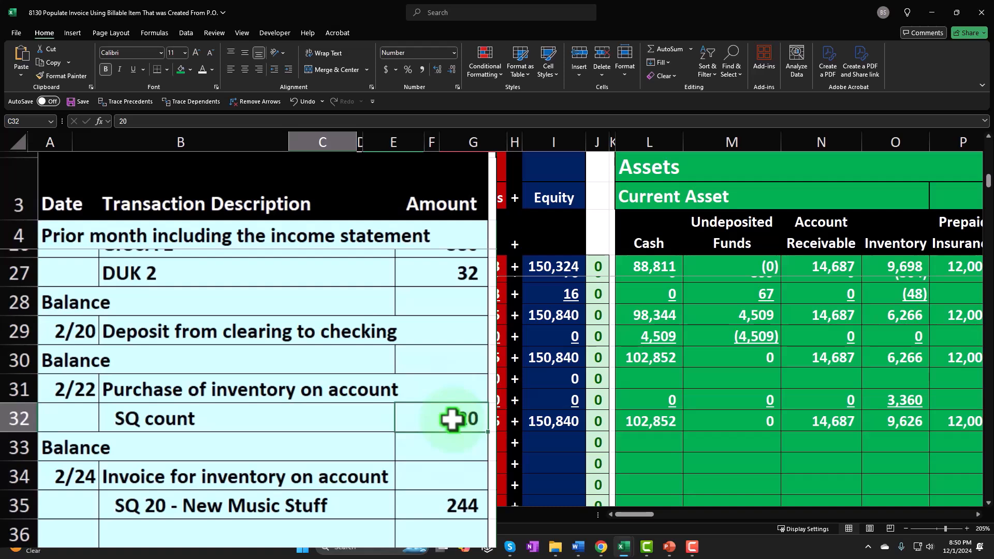
left_click(437, 496)
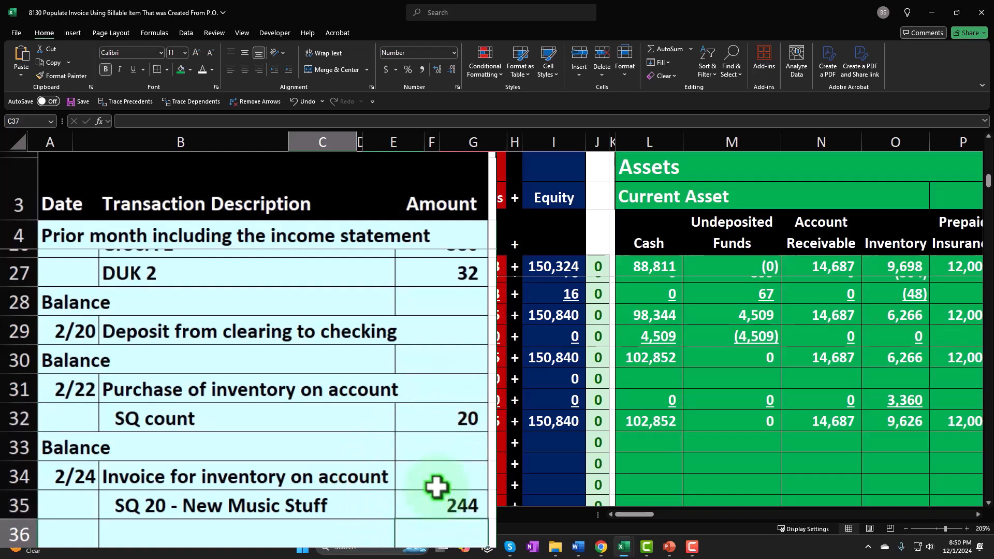
scroll(437, 487, "down", 1)
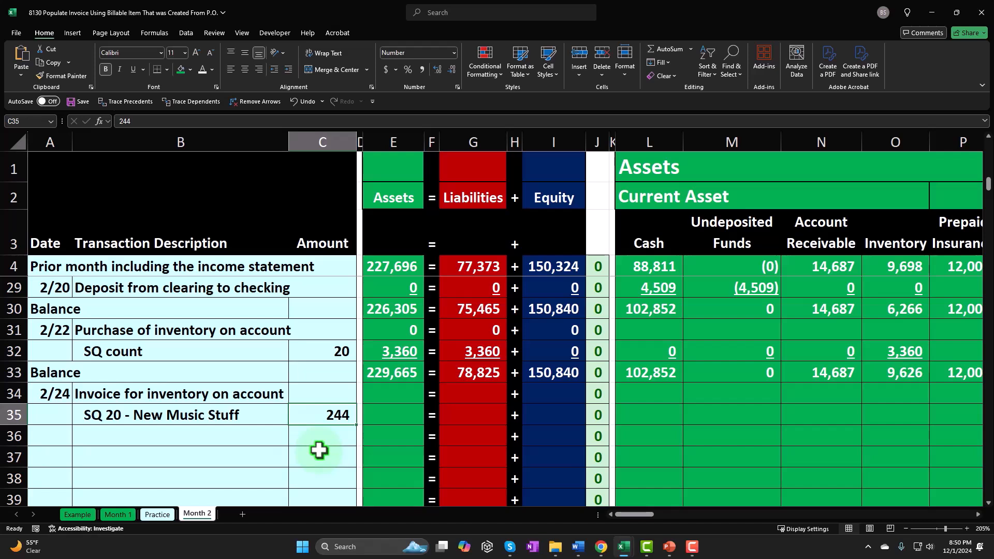
Calculate the invoice's Account Receivable amount in N35 with the formula =C35*20*1.05
key("Right")
key("Right")
key("Right")
key("Right")
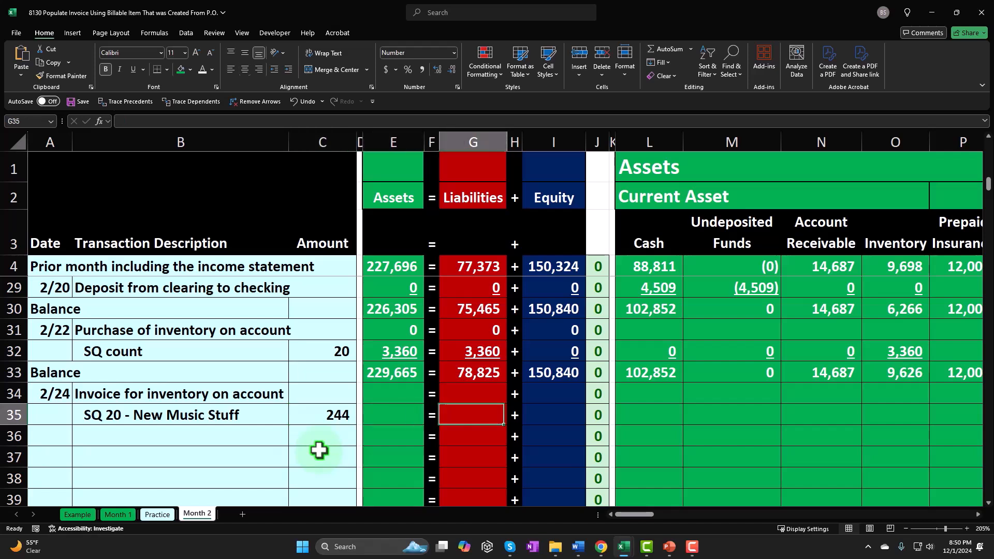
key("Right")
key("Right")
key("Right")
key("Right")
key("Right")
key("Right")
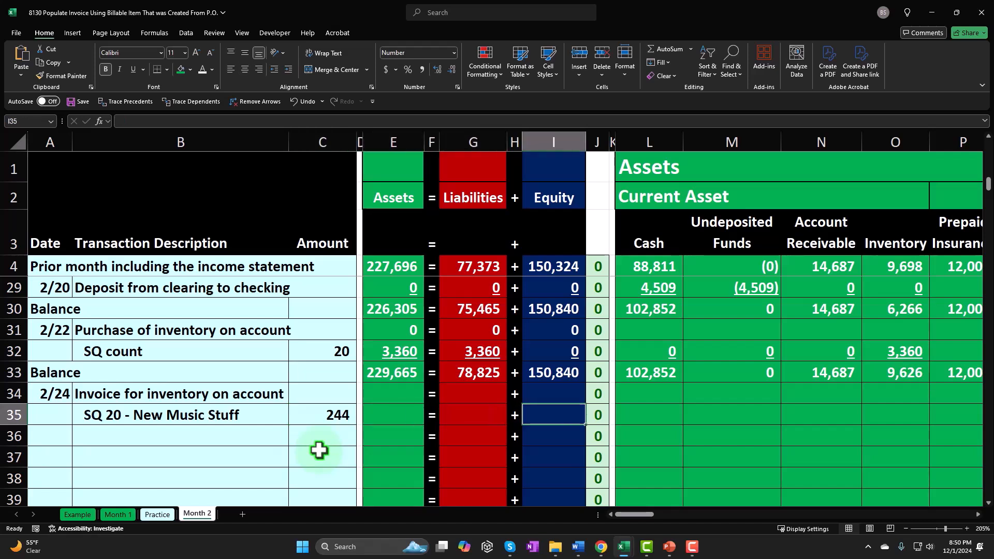
key("Right")
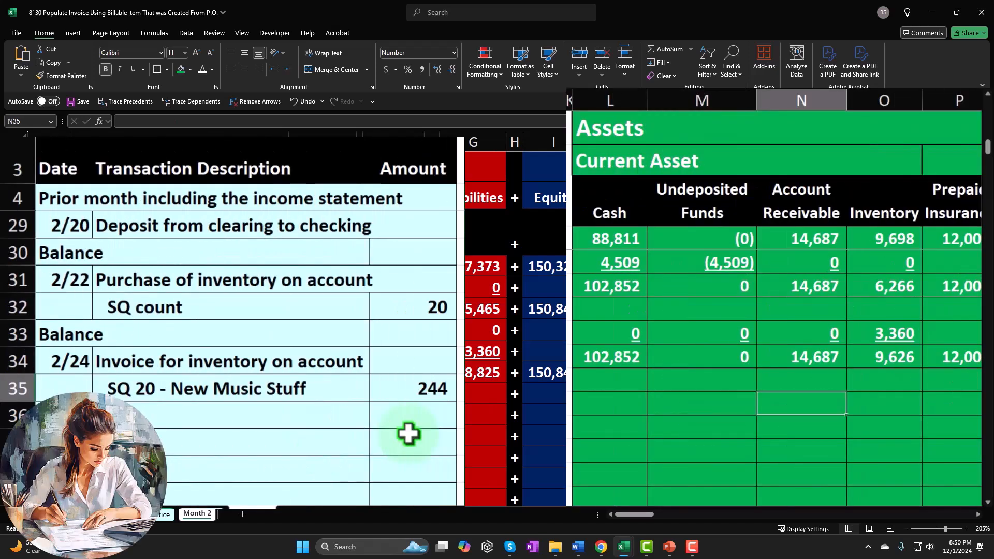
type("=")
key("Left")
key("Left")
key("Left")
key("Left")
key("Left")
key("Left")
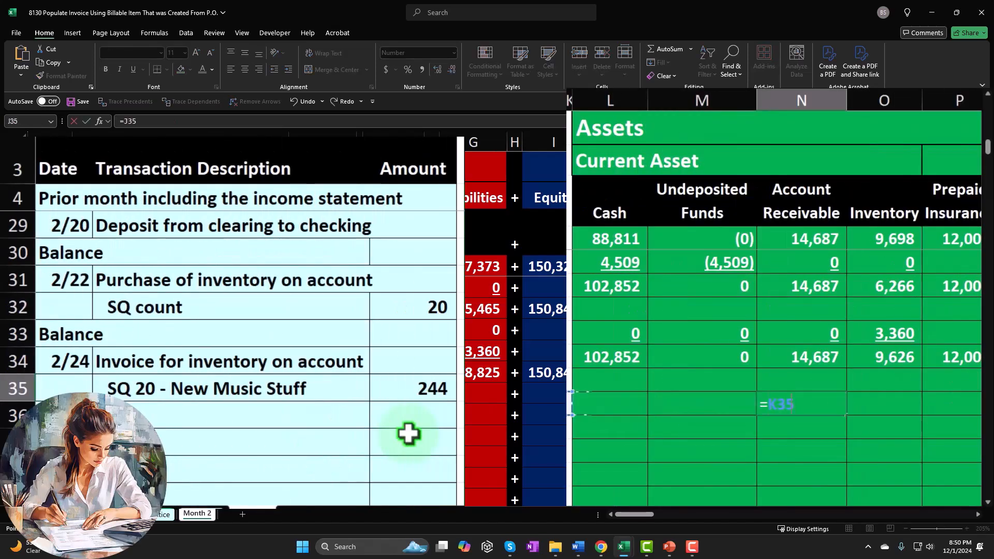
key("Left")
key("Left")
key("Left")
key("Left")
key("Left")
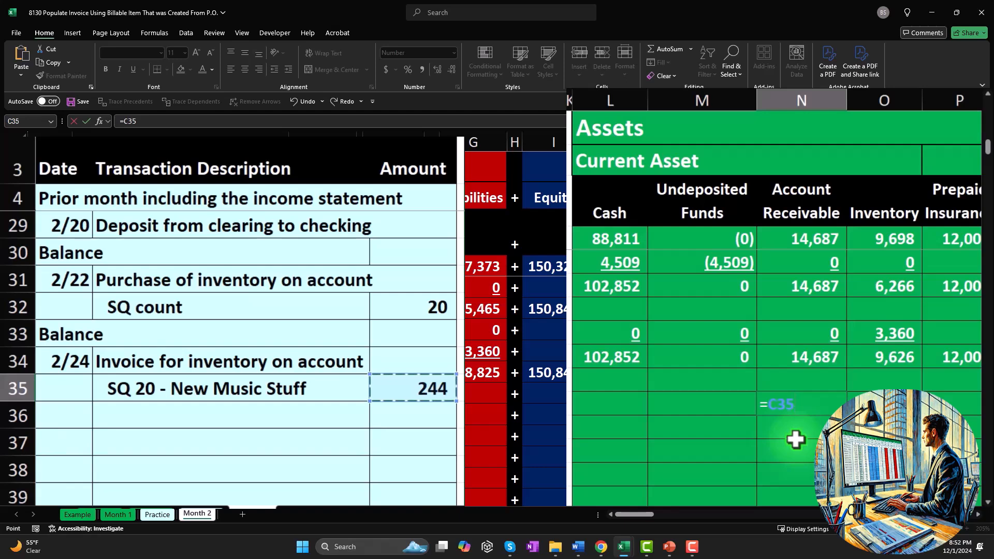
type("*")
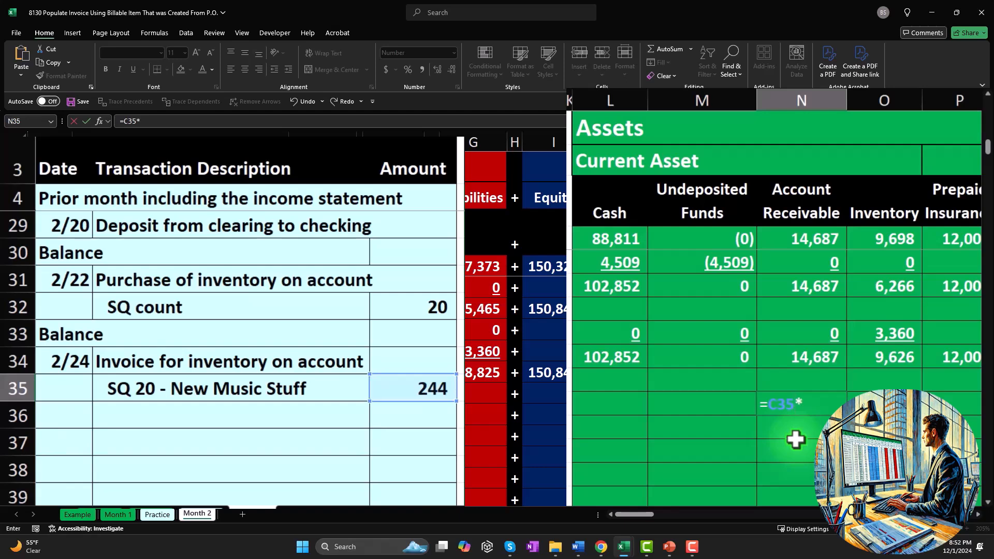
type("20*1.05")
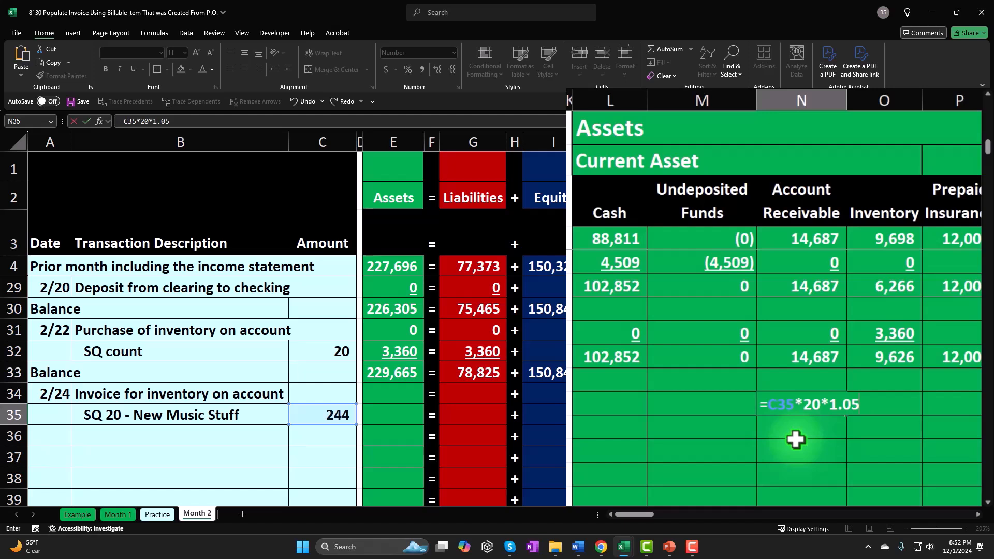
key("ctrl+Return")
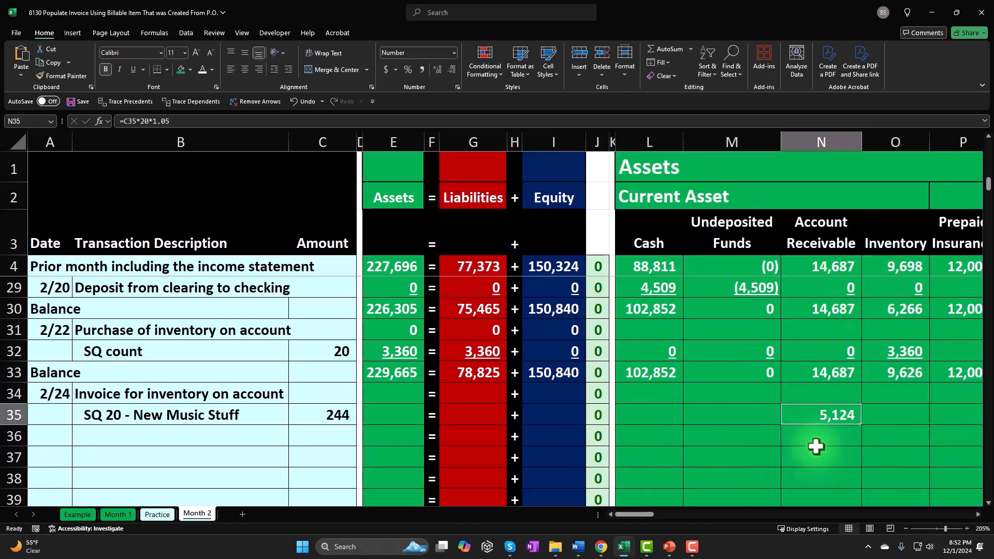
Calculate the invoice's Sales amount in AD35 with the formula =C35*20, and check the finished formula
key("Right")
key("Right")
key("Right")
key("Right")
key("Right")
key("Right")
key("Right")
key("Right")
key("Right")
key("Right")
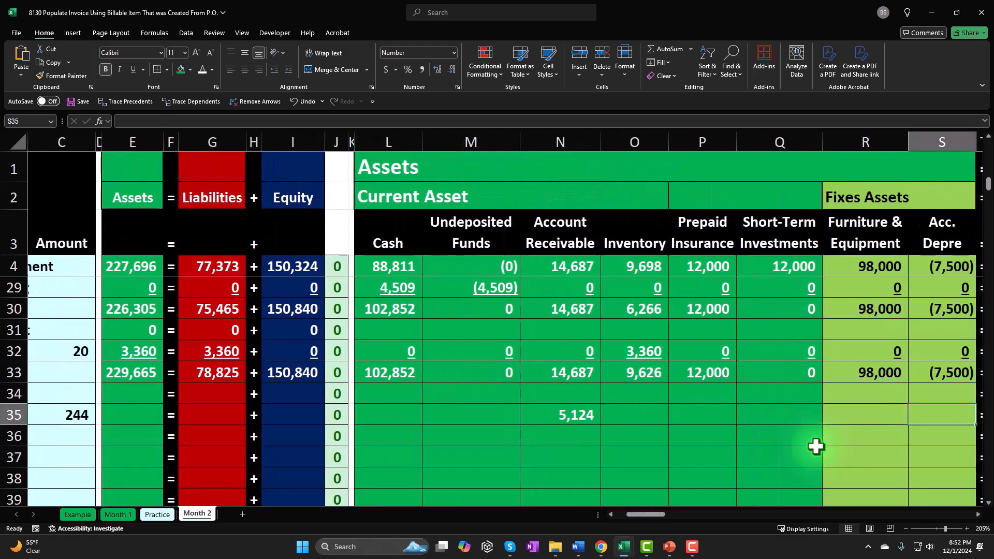
key("Right")
key("Right")
key("Right")
key("Right")
key("Right")
key("Right")
key("Right")
key("Right")
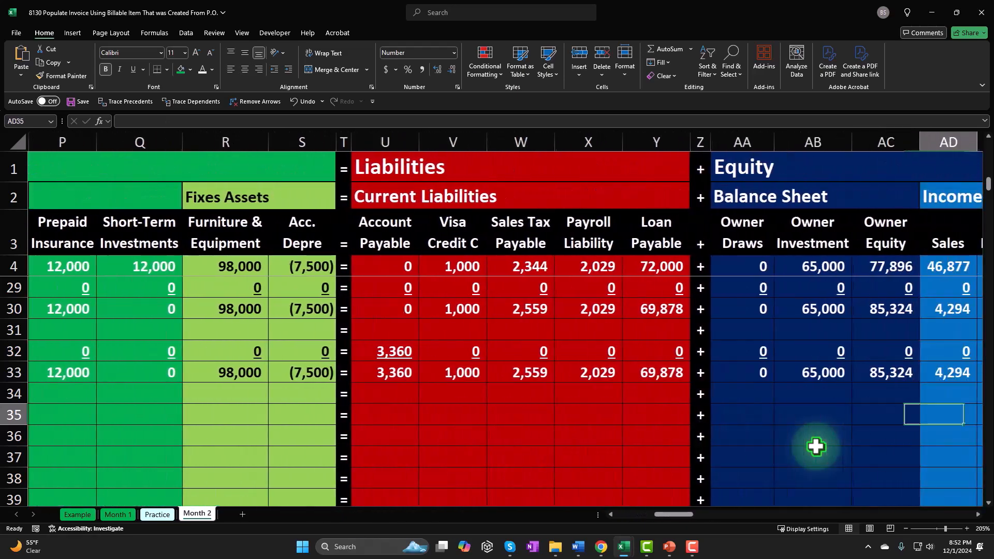
key("Left")
key("Left")
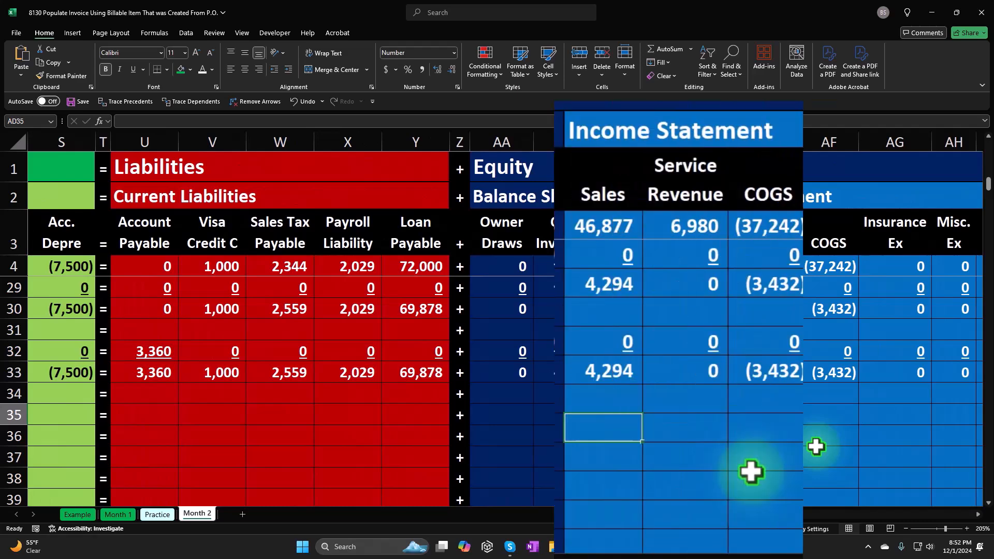
type("=")
key("Left")
key("Left")
key("Left")
key("Left")
key("Left")
key("Left")
key("Left")
key("Left")
key("Left")
key("Left")
key("Left")
key("Left")
key("Left")
key("Left")
key("Left")
key("Left")
key("Left")
key("Left")
key("Left")
key("Left")
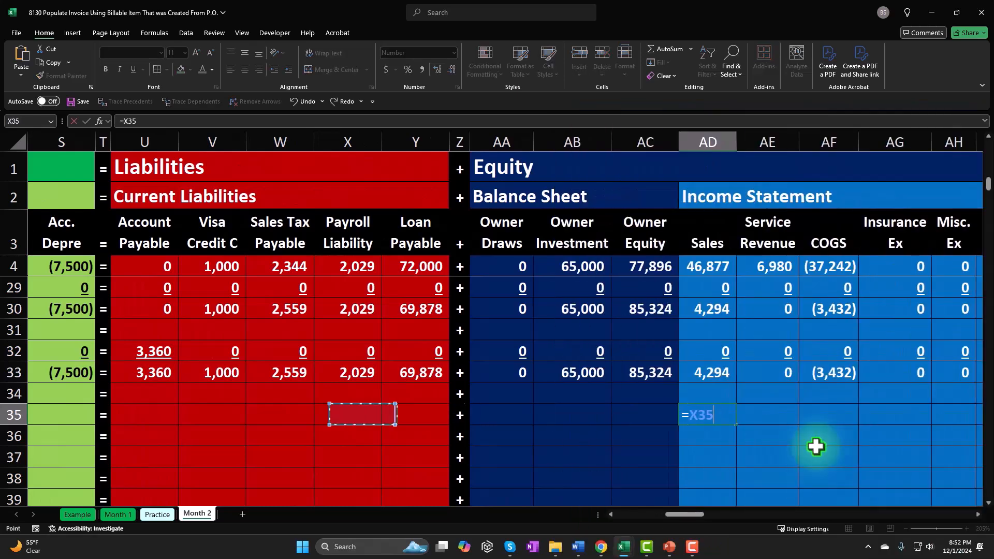
key("Right")
key("Right")
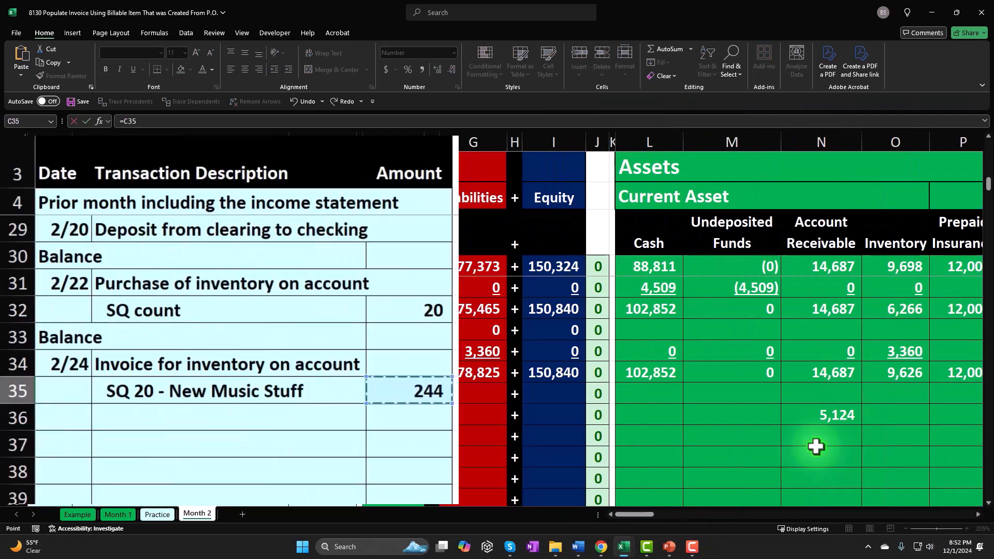
type("*")
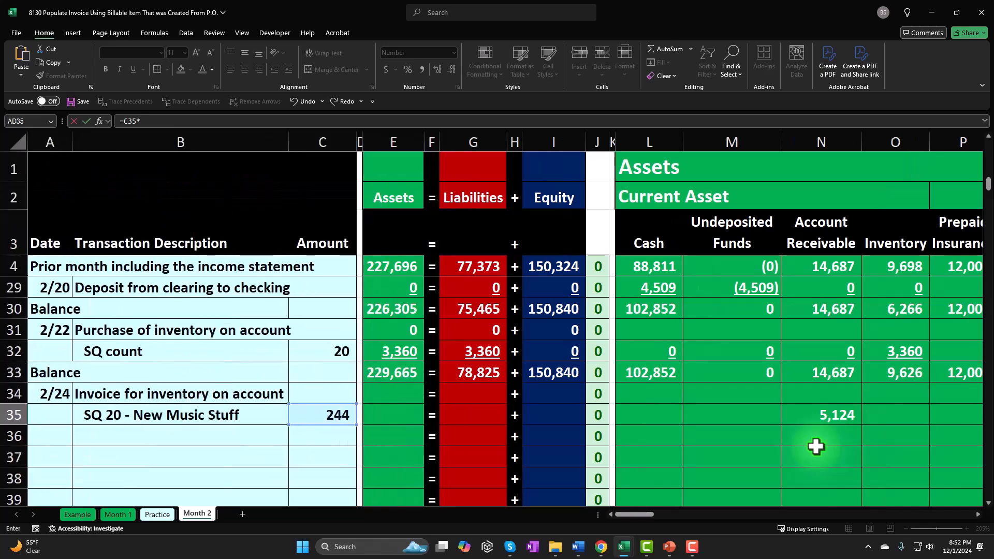
type("20")
key("Return")
key("Right")
key("Right")
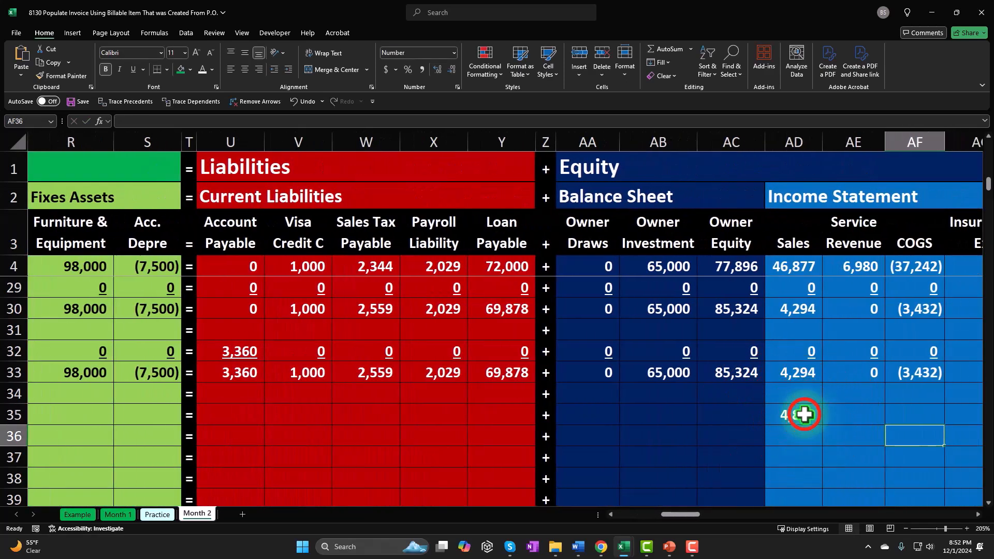
double_click(805, 414)
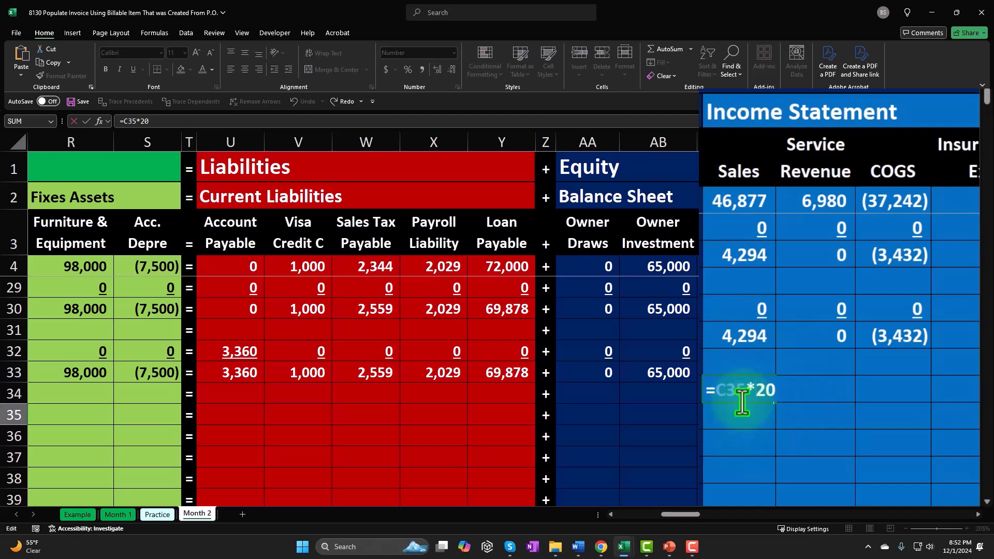
key("Return")
Calculate the invoice's Sales Tax Payable amount in W35 with the formula =C35*20*0.05, and check the finished formula
key("Up")
key("Left")
key("Left")
key("Left")
key("Left")
key("Left")
key("Left")
key("Left")
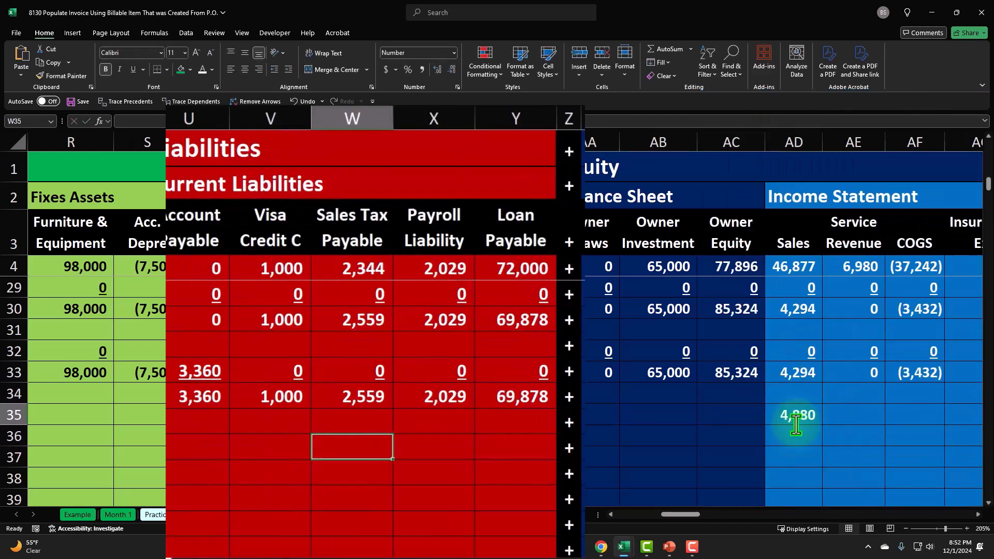
type("=")
key("Left")
key("Left")
key("Left")
key("Left")
key("Left")
key("Left")
key("Left")
key("Left")
key("Left")
key("Left")
key("Left")
key("Left")
key("Left")
key("Left")
key("Left")
key("Left")
key("Left")
key("Left")
key("Left")
type("*")
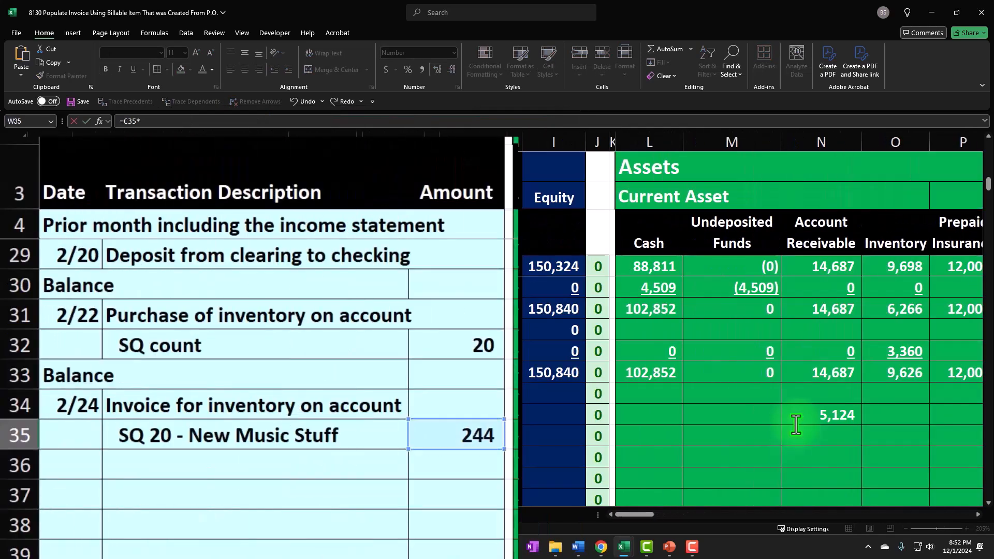
type("20*.05")
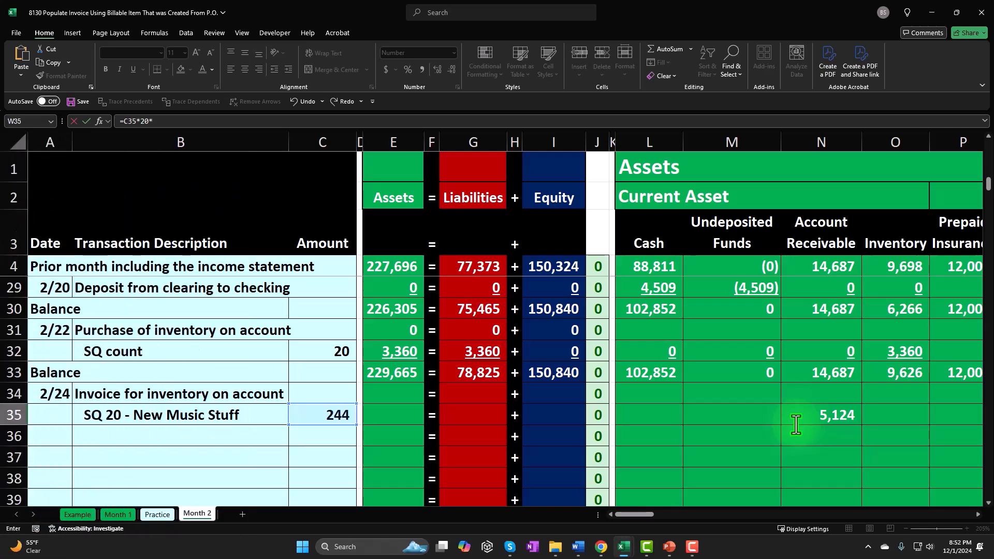
key("Return")
scroll(796, 424, "right", 3)
double_click(792, 416)
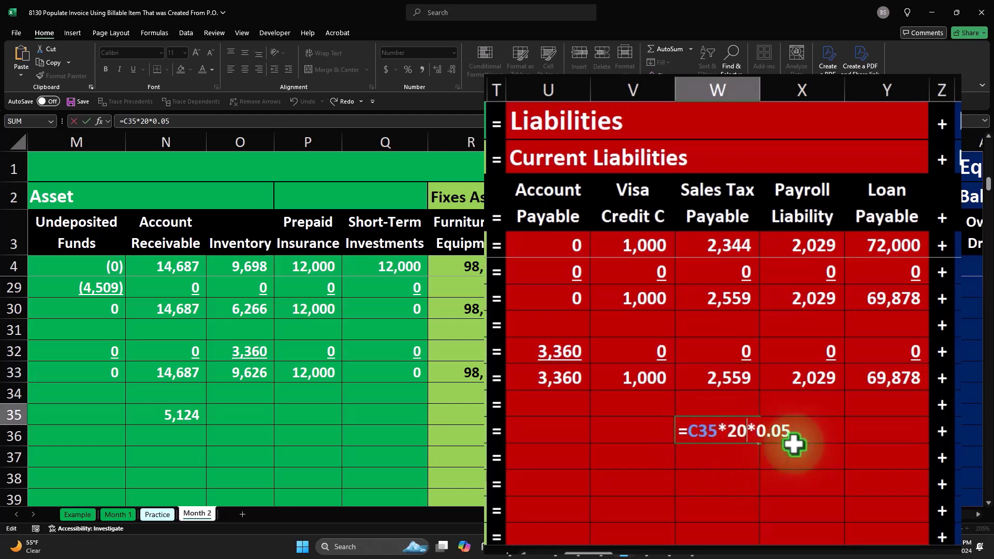
key("Return")
Fill the empty asset, liability and balance-sheet equity cells of row 35 with 0, keeping the Account Receivable and Sales Tax Payable formulas
key("Up")
key("Left")
key("Left")
key("Left")
key("Left")
key("Left")
key("Left")
key("Left")
key("Left")
key("Left")
key("Left")
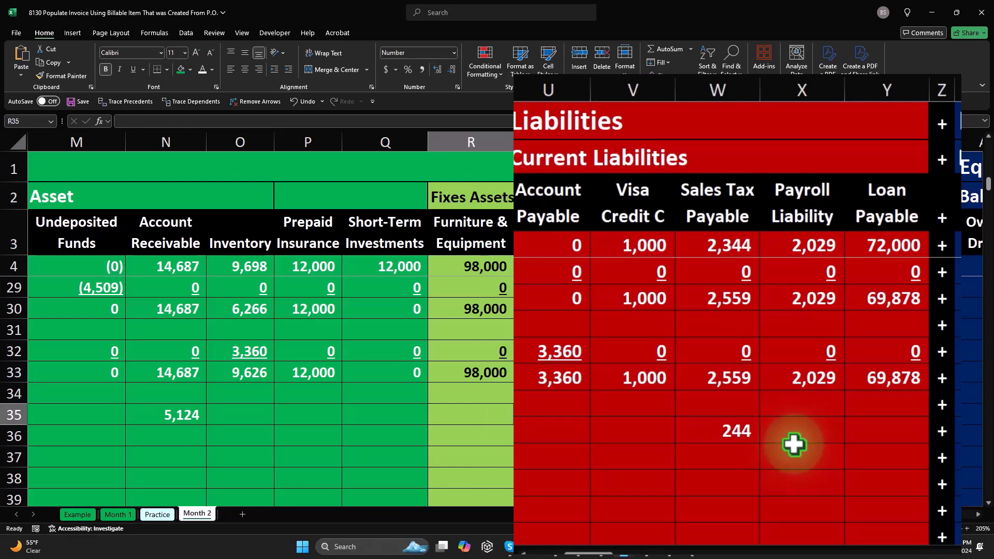
key("Left")
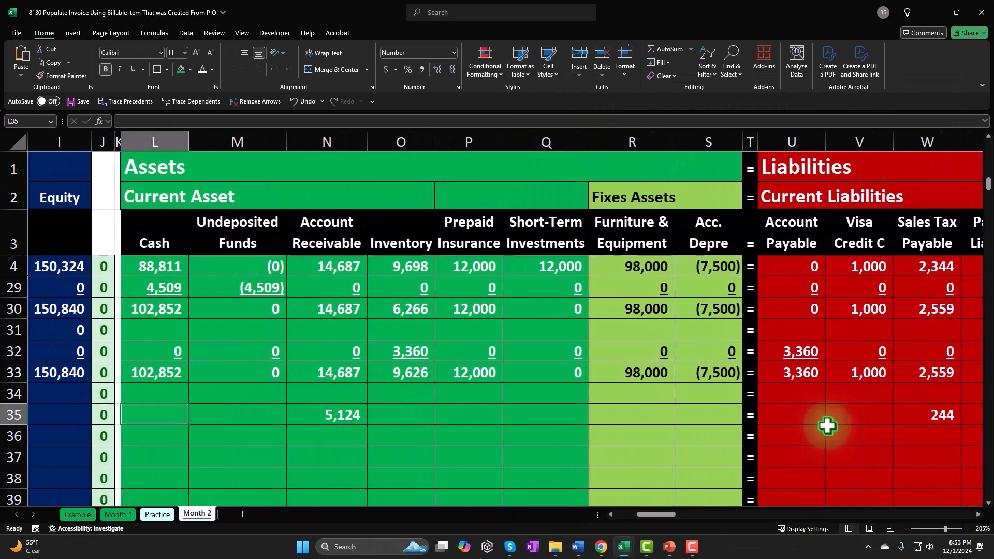
type("0")
key("Tab")
type("0")
key("Tab")
key("Tab")
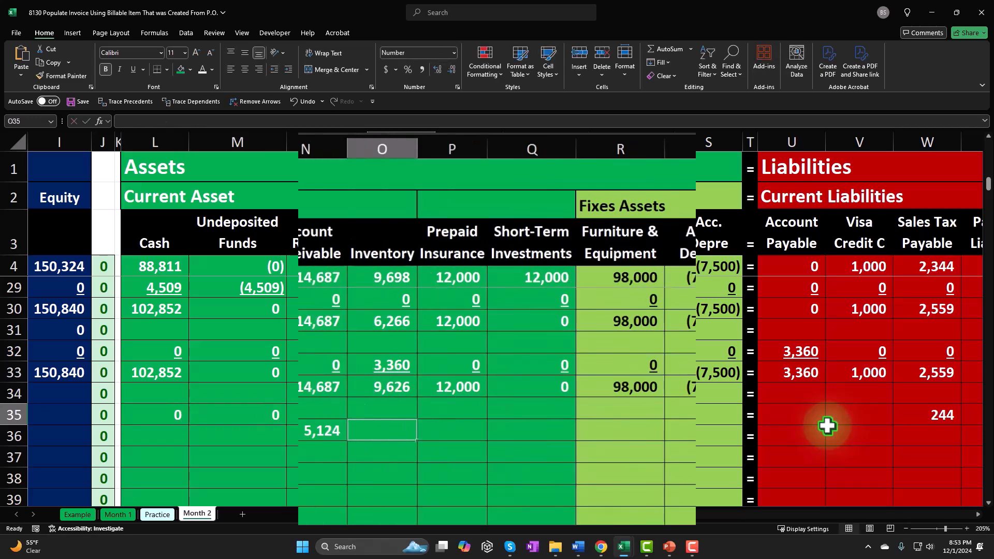
type("0")
key("Tab")
type("0")
key("Tab")
type("0")
key("Tab")
type("0")
key("Tab")
type("0")
key("Tab")
key("Tab")
type("0")
key("Tab")
type("0")
key("Tab")
key("Tab")
type("0")
key("Tab")
type("0")
key("Tab")
key("Tab")
type("0")
Fill row 35 of the income statement accounts from Service Revenue through Interest Expense with 0
key("Tab")
type("0")
key("Tab")
type("0")
key("Tab")
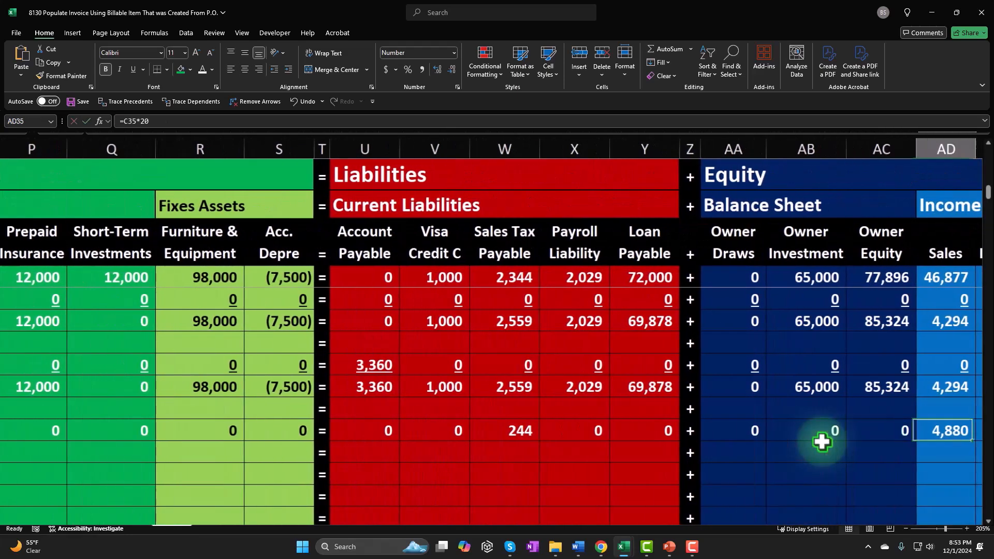
key("Tab")
type("0")
key("Tab")
type("0\t0\t0")
key("Tab")
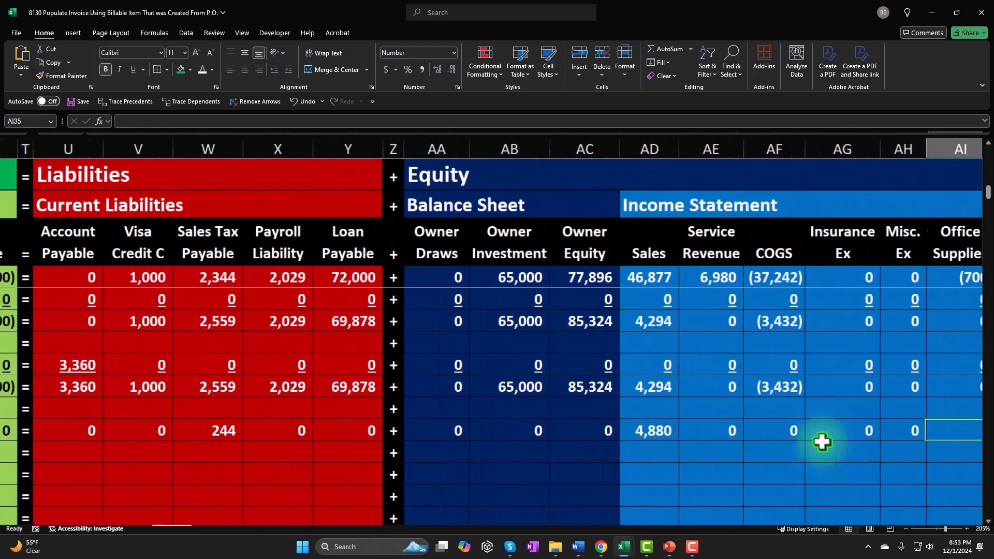
type("0")
key("Tab")
type("0\t0\t0\t0\t0\t0")
Compare the customer in the row 35 description with the customer columns of the Account Receivable subsidiary ledger
key("Tab")
key("Tab")
key("Tab")
key("Tab")
key("Tab")
key("Tab")
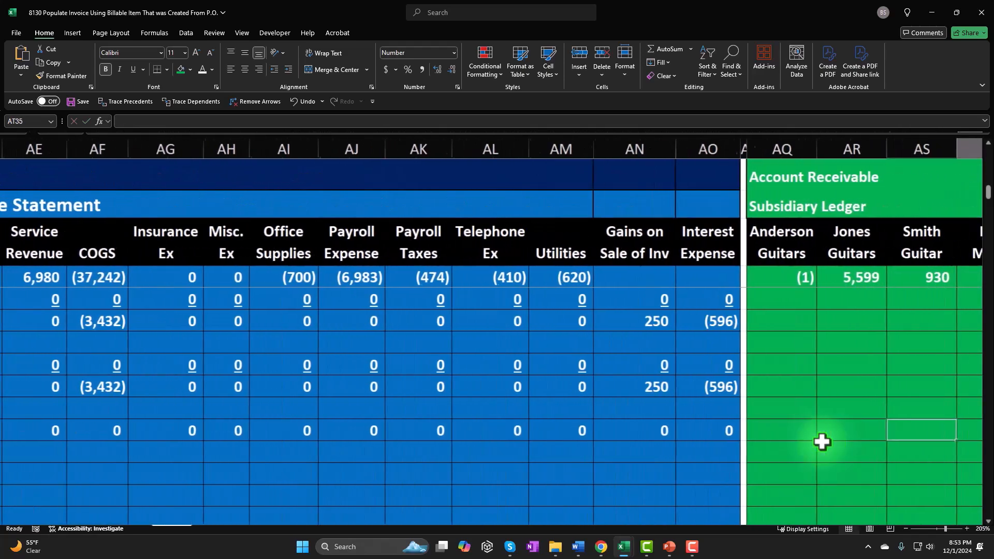
key("Tab")
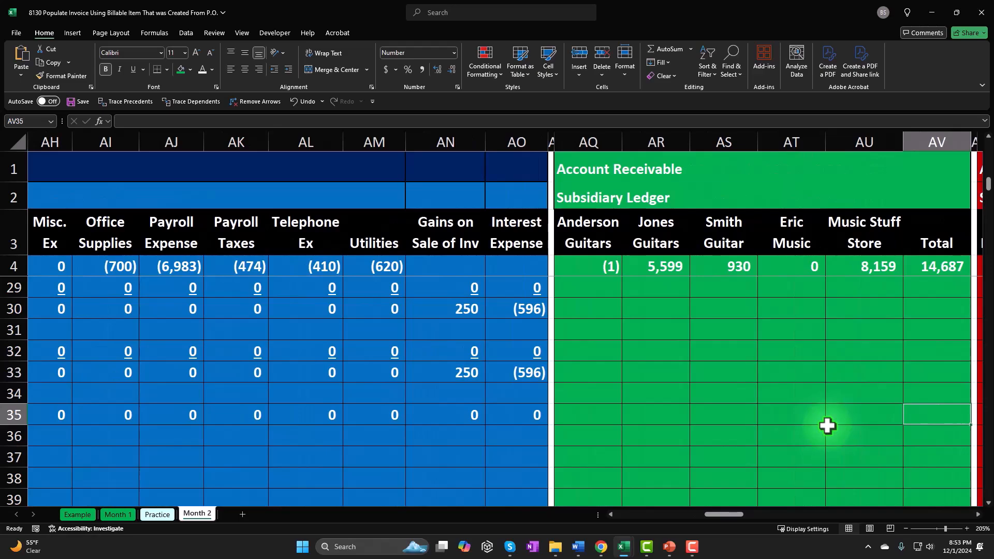
key("Left")
key("Left")
key("Left")
key("Left")
key("Left")
key("Left")
key("Left")
key("Left")
key("Left")
key("Left")
key("Left")
key("Left")
key("Left")
key("Left")
key("Left")
key("Left")
key("Left")
key("Left")
key("Left")
key("Left")
key("Left")
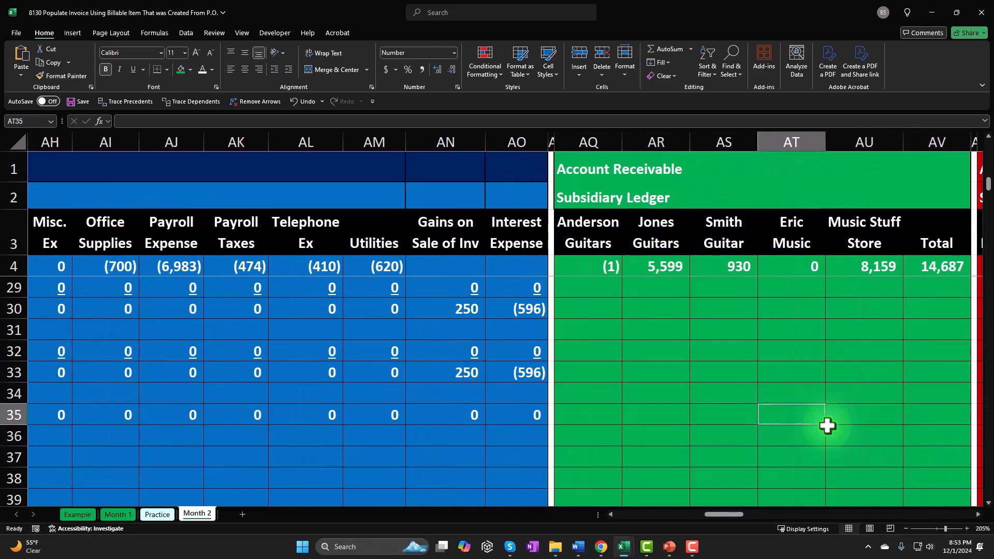
key("Left")
key("Left")
key("Left")
key("Left")
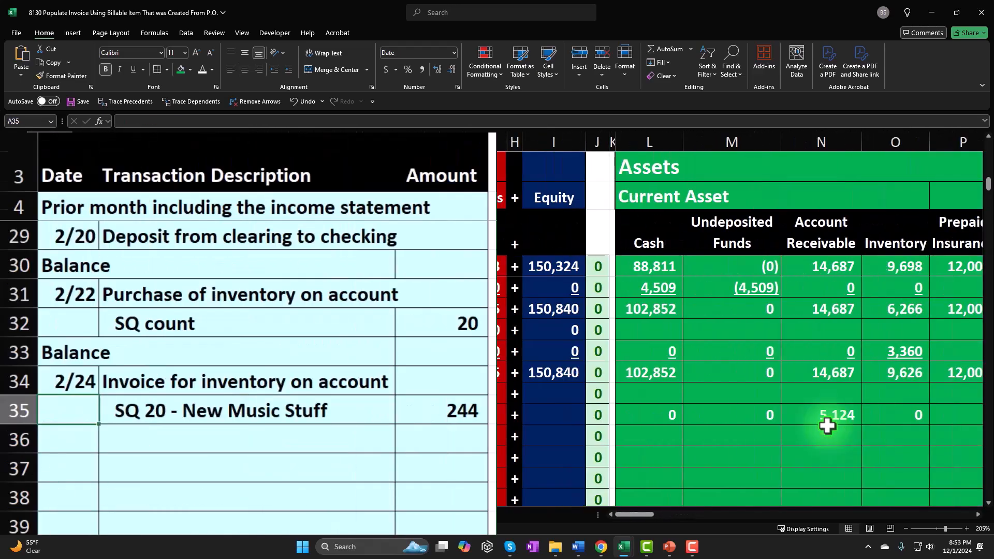
key("Right")
key("Right")
key("Right")
key("Right")
key("Right")
key("Right")
key("Right")
key("Right")
key("Right")
key("Right")
key("Right")
key("Right")
key("Right")
key("Right")
key("Right")
key("Right")
key("Right")
key("Right")
key("Right")
key("Right")
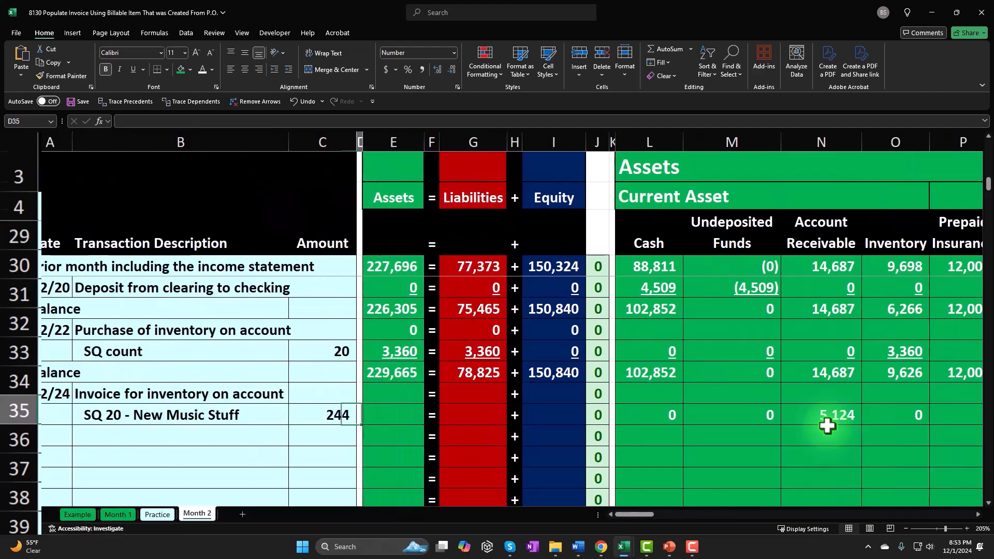
key("Right")
key("Right")
key("Right")
key("Right")
key("Right")
key("Right")
key("Right")
key("Right")
key("Right")
key("Right")
key("Right")
key("Right")
key("Right")
key("Right")
key("Right")
key("Right")
key("Right")
key("Right")
key("Right")
key("Right")
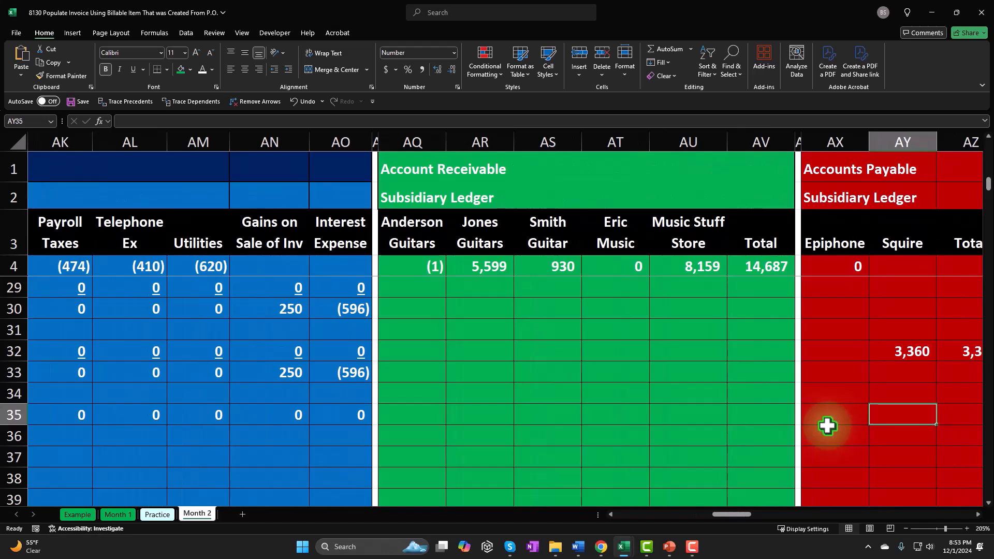
Insert a new column before the Total column of the Account Receivable subsidiary ledger
left_click(786, 150)
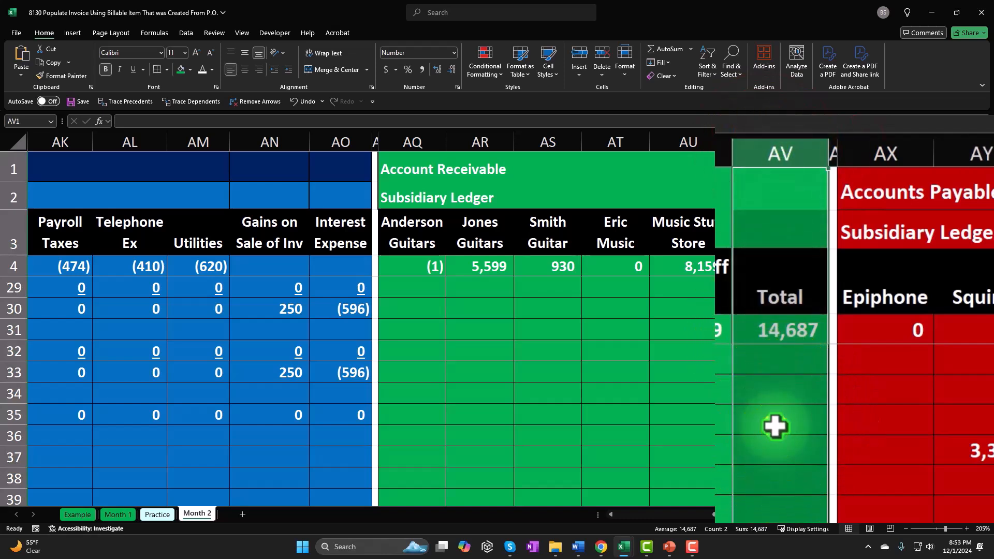
right_click(777, 419)
left_click(807, 296)
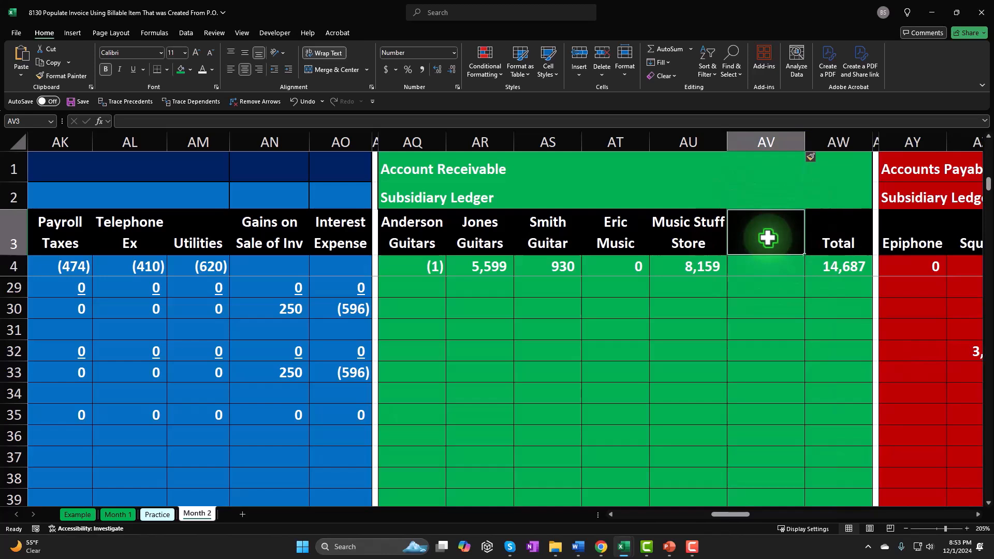
type("Musti")
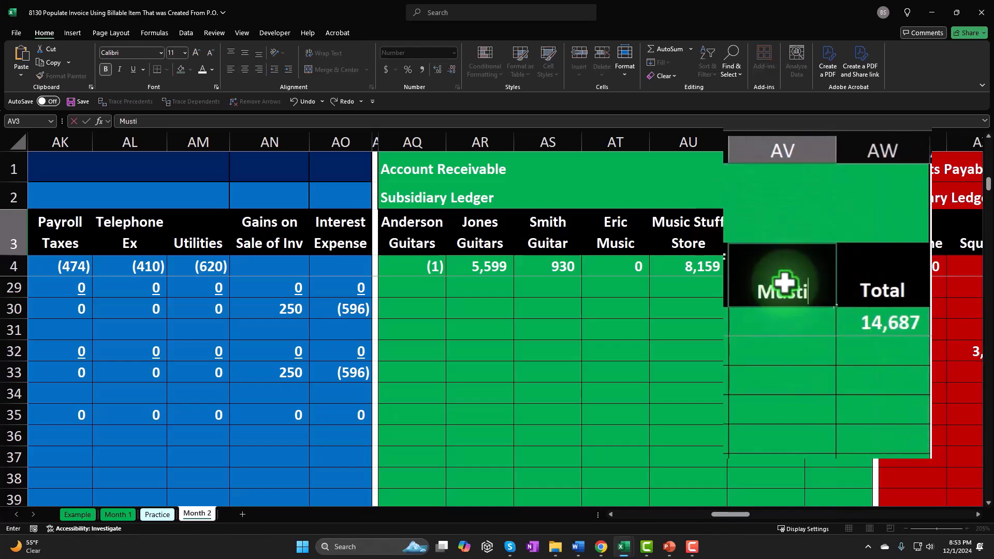
key("BackSpace")
key("BackSpace")
key("BackSpace")
key("BackSpace")
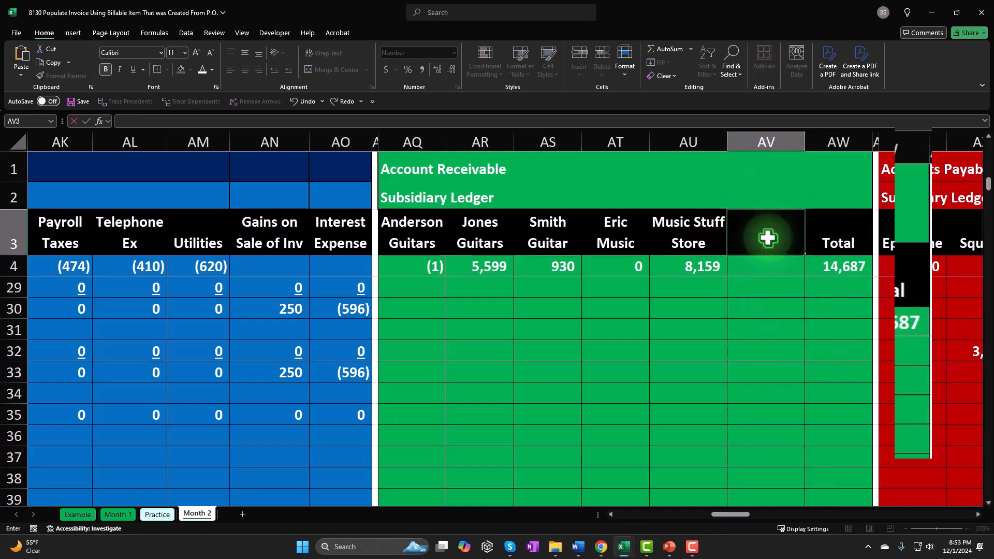
key("Return")
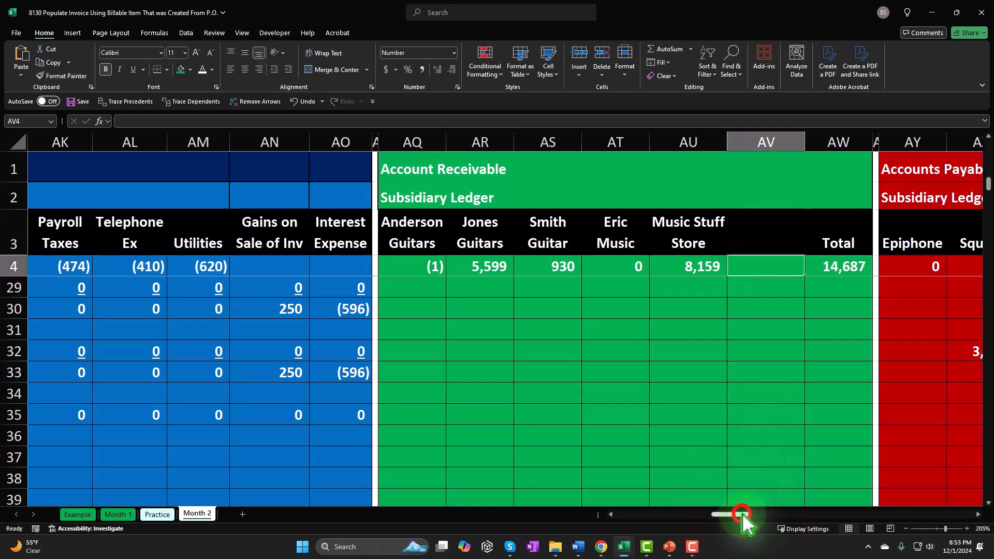
Copy the customer name New Music Stuff from the row 35 description into header cell AV3 of the new ledger column
left_click_drag(730, 514, 634, 514)
left_click(223, 412)
double_click(350, 415)
left_click_drag(350, 415, 195, 415)
key("ctrl+c")
left_click(476, 458)
left_click_drag(628, 515, 730, 518)
double_click(683, 241)
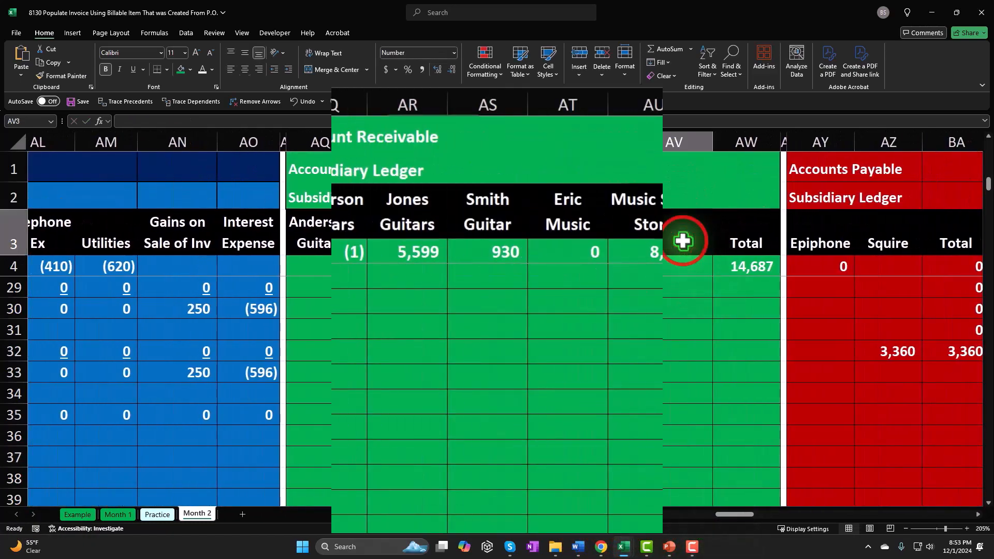
key("ctrl+v")
left_click(779, 378)
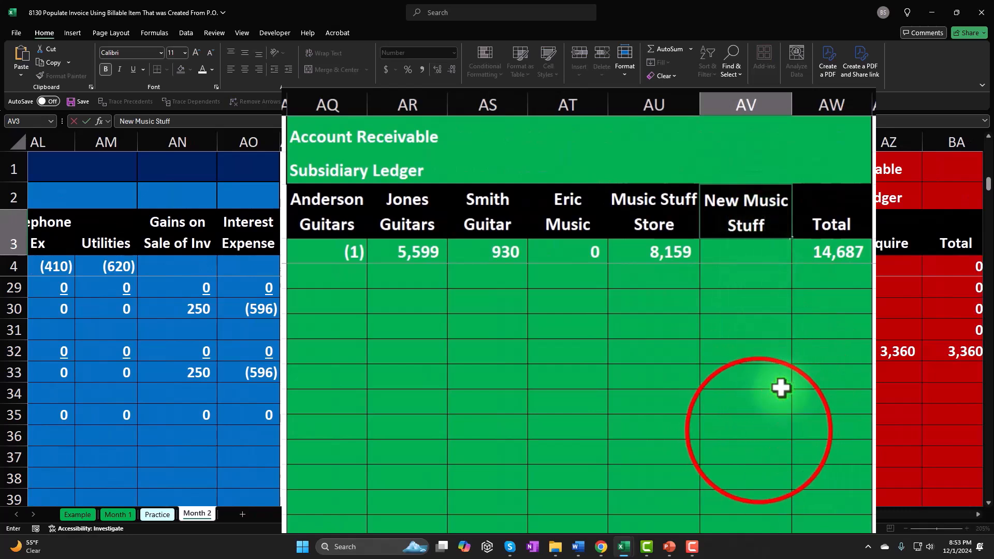
left_click(759, 431)
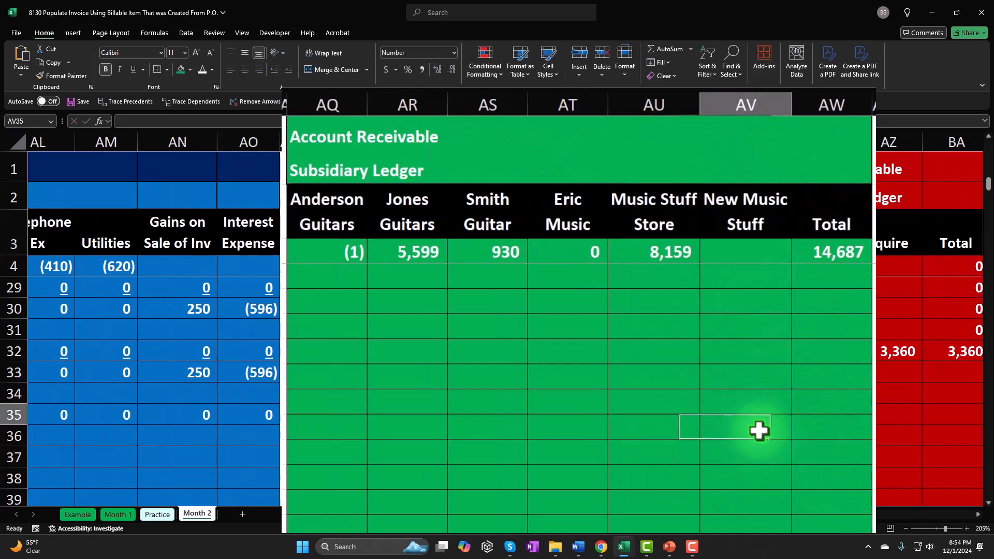
left_click(673, 230)
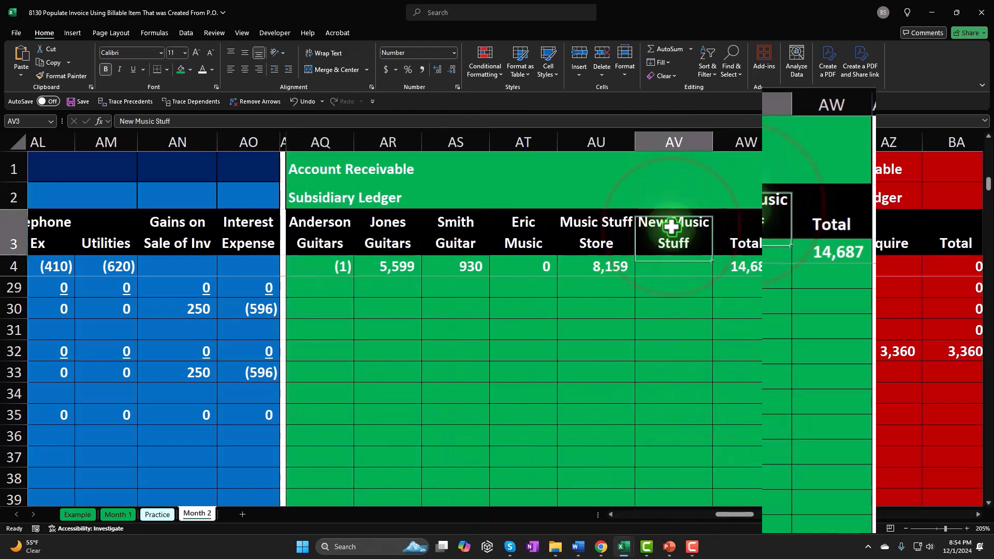
Link cell AV35 in the New Music Stuff column to the invoice's Account Receivable amount with the formula =N35
left_click(677, 435)
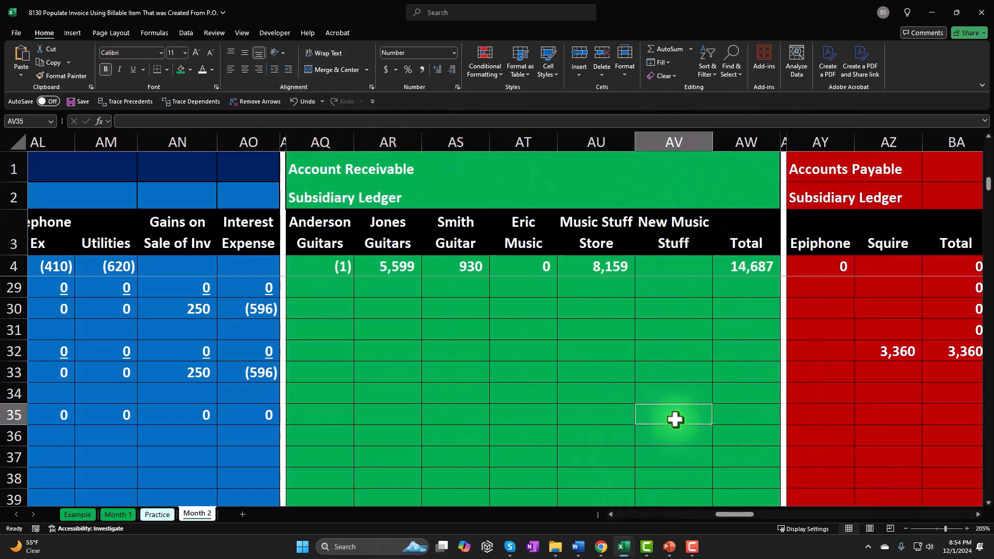
type("=")
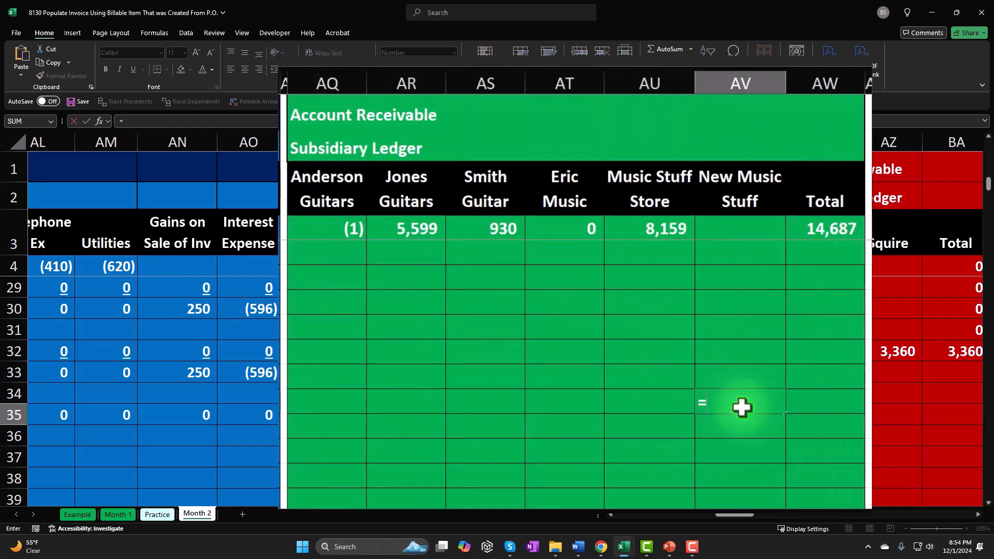
key("Left")
key("Left")
key("Left")
key("Left")
key("Left")
key("Left")
key("Left")
key("Left")
key("Left")
key("Left")
key("Left")
key("Left")
key("Left")
key("Left")
key("Left")
key("Left")
key("Left")
key("Left")
key("Left")
key("Left")
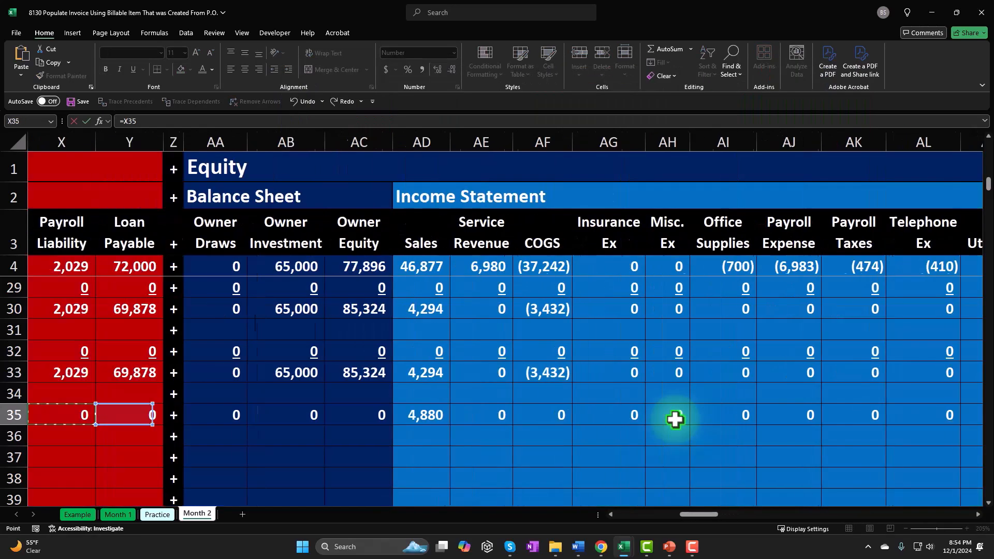
key("Left")
key("Left")
key("Left")
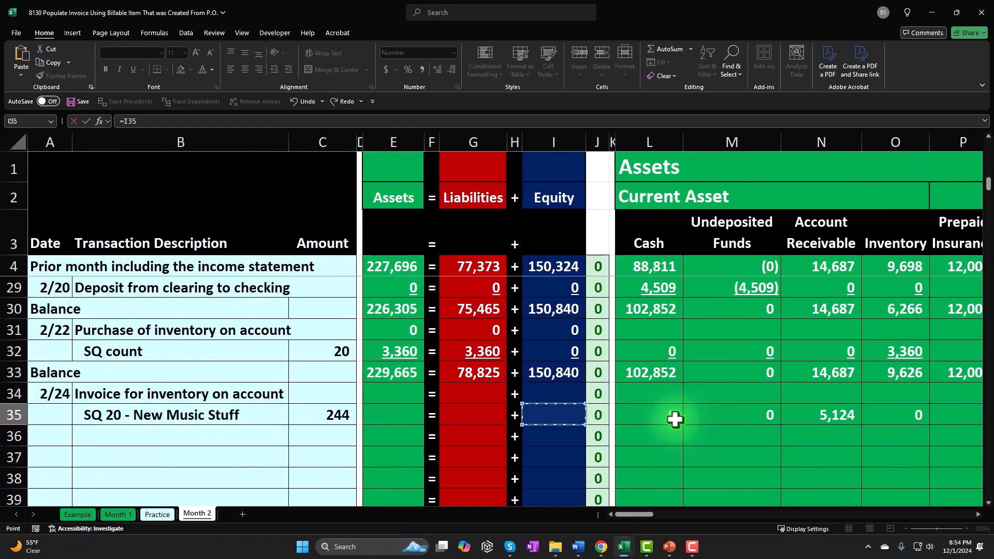
key("Right")
key("Right")
key("Right")
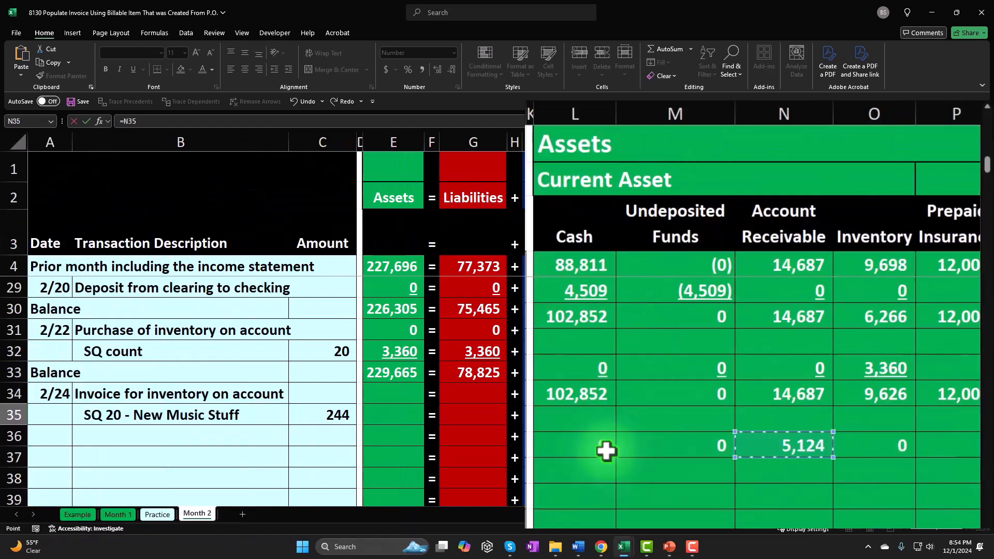
key("Return")
Enter the running total formula =AW4+SUM(AQ5:AV5) in cell AW5 of the Account Receivable subsidiary ledger's Total column
key("Right")
key("Right")
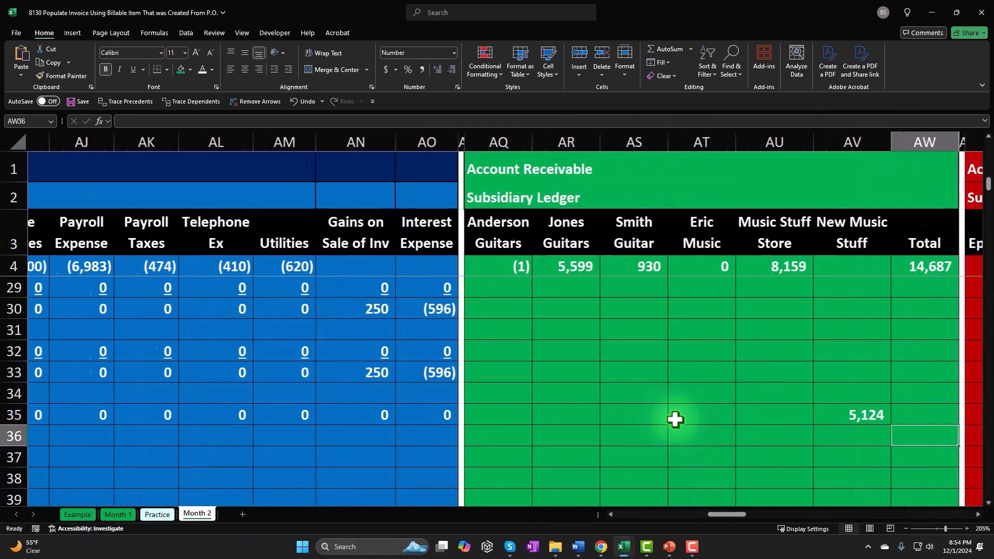
key("Up")
key("Up")
key("Up")
key("Up")
key("Up")
key("Up")
key("Up")
key("Up")
key("Up")
key("Up")
key("Up")
key("Up")
key("Up")
key("Up")
key("Up")
key("Up")
key("Up")
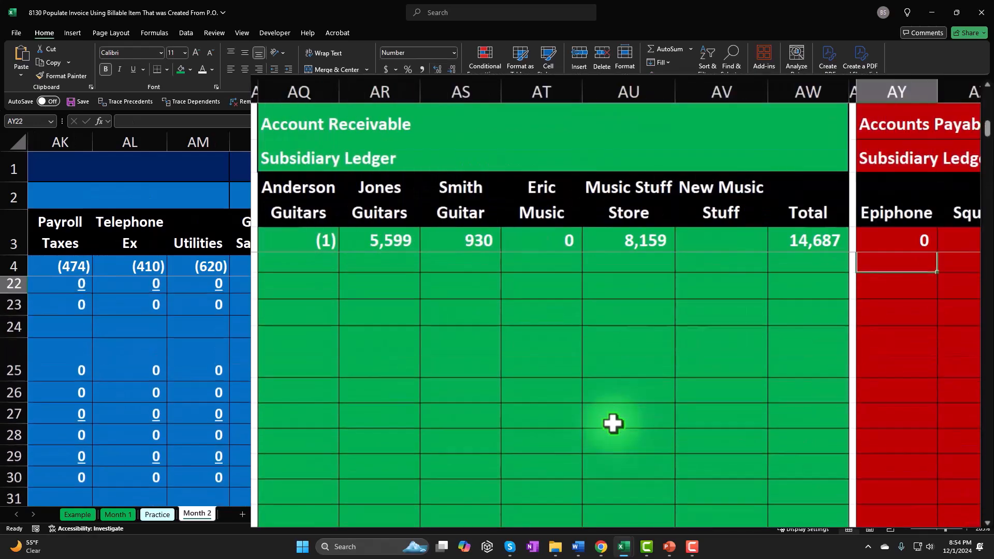
key("Up")
key("Up")
key("Up")
key("Up")
key("Up")
key("Up")
key("Up")
key("Up")
key("Up")
key("Up")
key("Up")
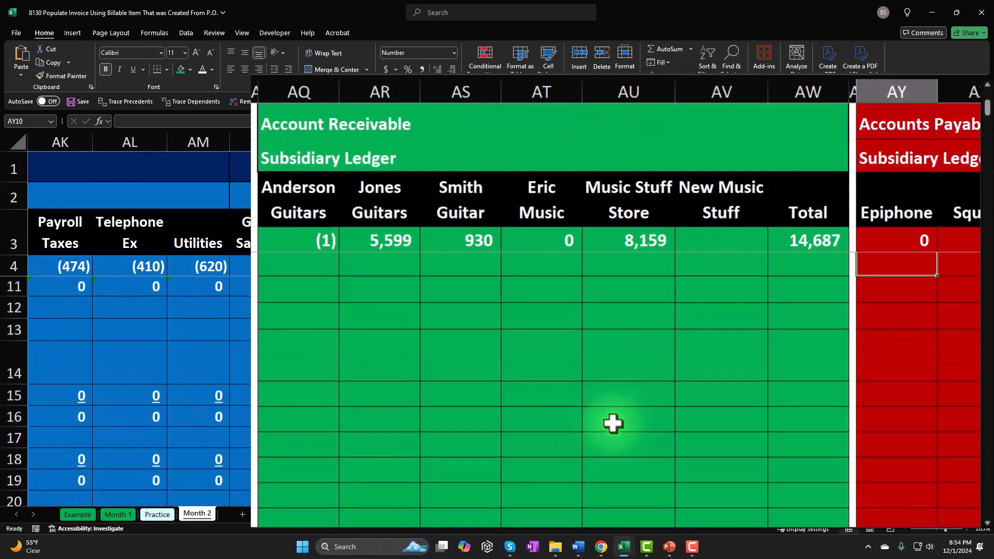
key("Up")
key("Up")
key("Up")
key("Up")
key("Up")
key("Up")
key("Up")
key("Down")
key("Down")
key("Down")
key("Down")
key("Left")
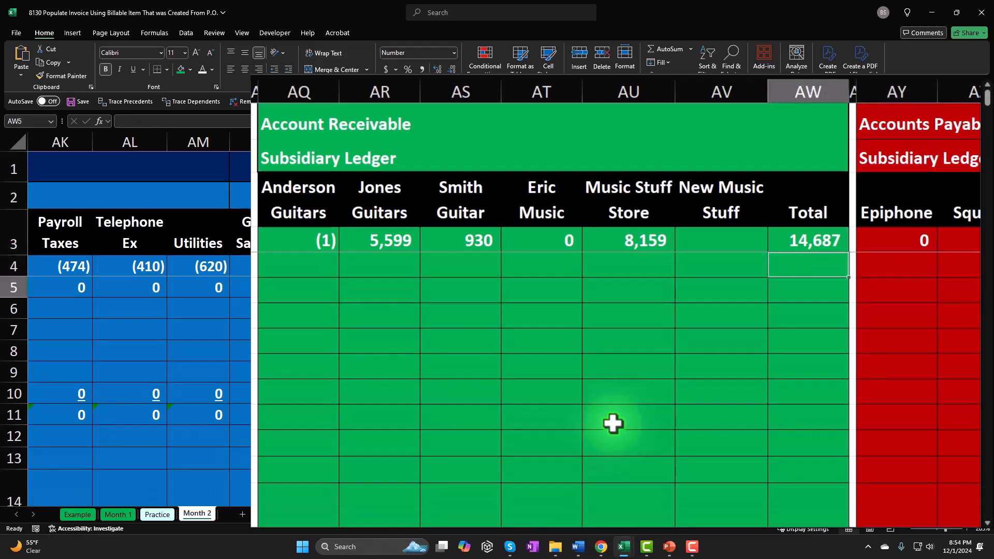
type("=")
type("+sum(")
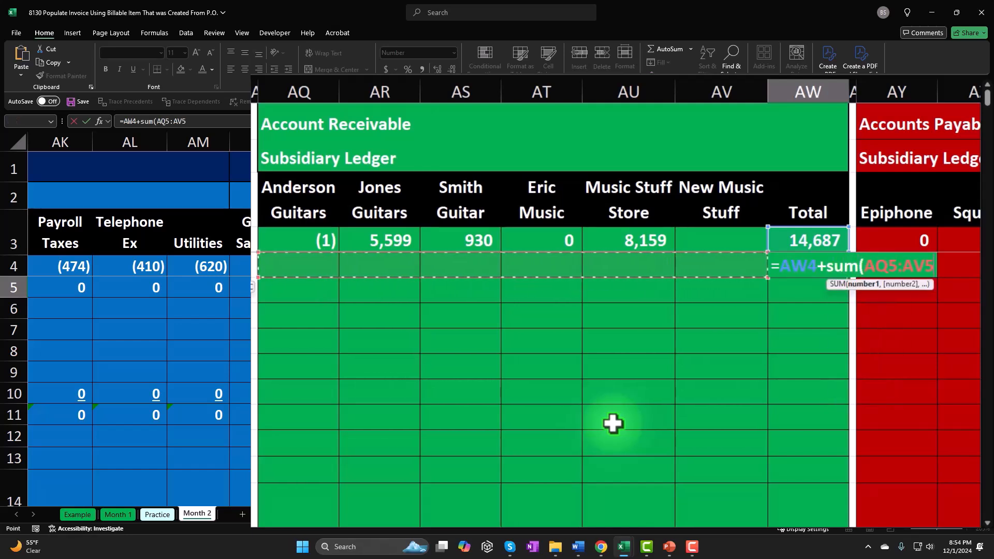
type(")")
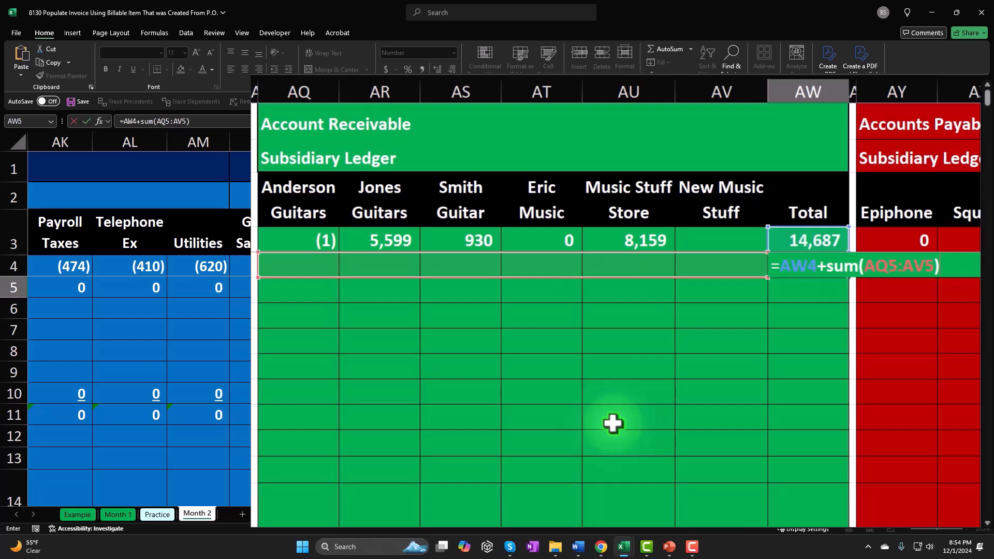
key("Return")
Fill the running total formula from AW5 down the Total column through row 35
left_click(808, 266)
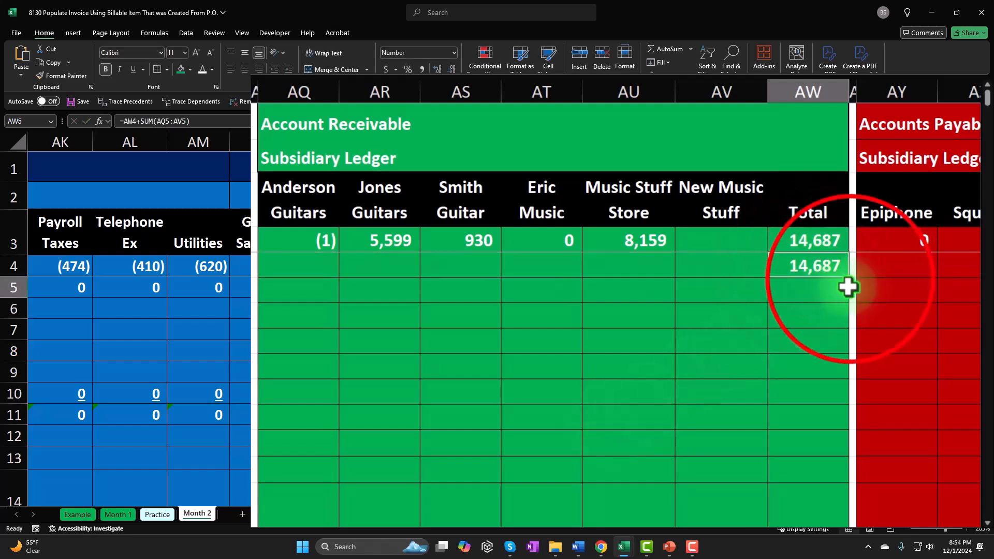
left_click_drag(852, 282, 849, 433)
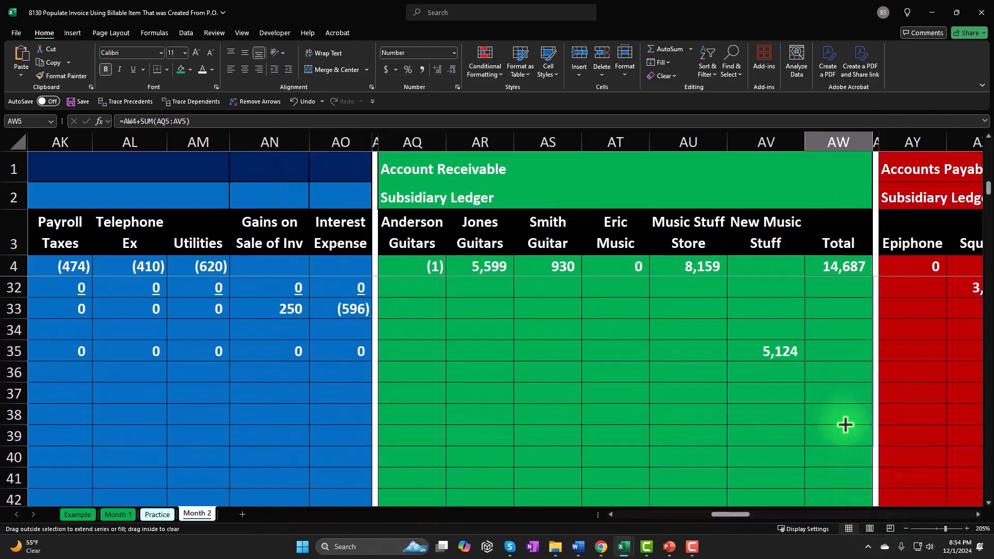
left_click_drag(842, 378, 843, 352)
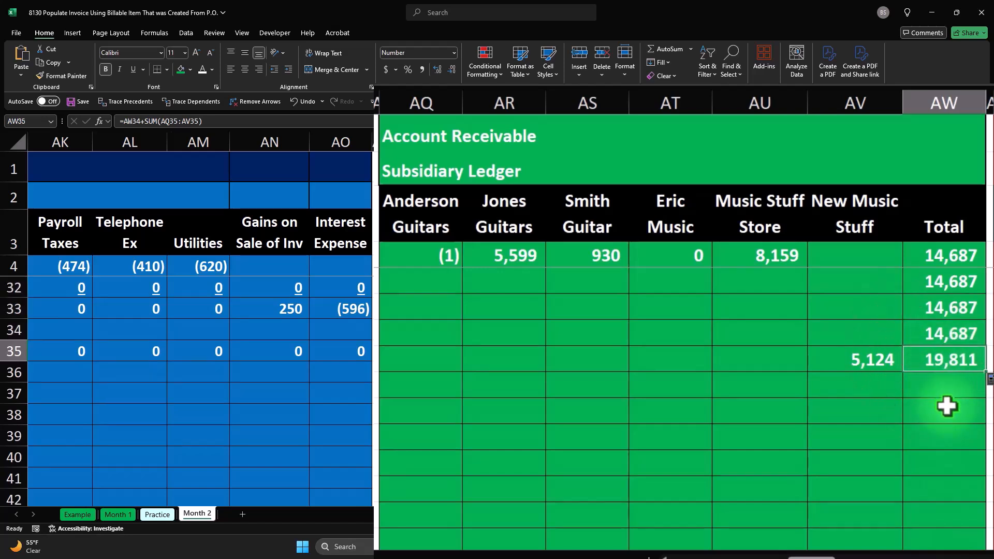
Check the subsidiary ledger total against the sum of Account Receivable cells N33 through N35
key("Left")
key("Left")
key("Left")
key("Left")
key("Left")
key("Left")
key("Left")
key("Left")
key("Left")
key("Left")
key("Left")
key("Left")
key("Left")
key("Left")
key("Left")
key("Left")
key("Left")
key("Left")
key("Left")
key("Left")
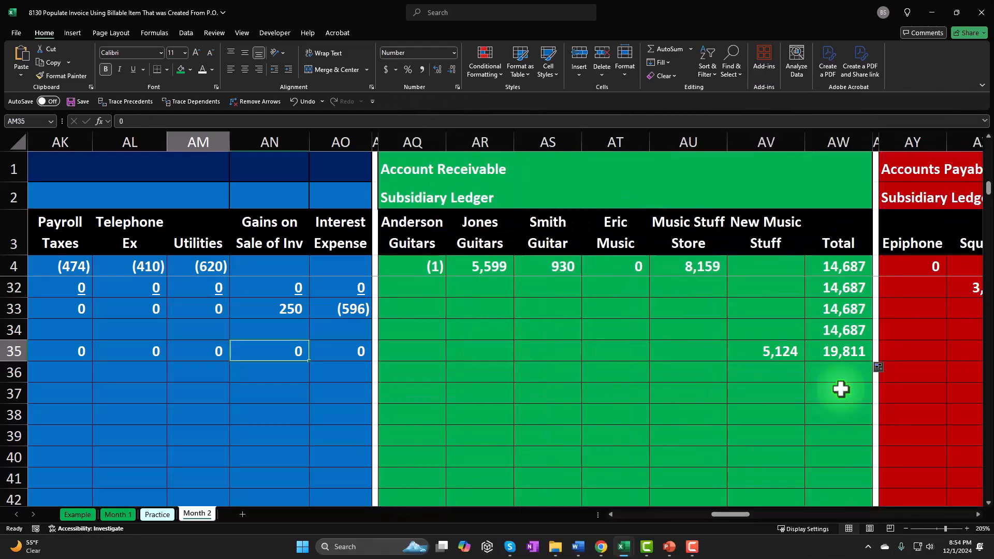
key("Left")
key("Left")
key("Left")
key("Left")
key("Left")
key("Left")
key("Left")
key("Left")
key("Left")
key("Left")
key("Left")
key("Left")
key("Left")
key("Left")
key("Left")
key("Left")
key("Left")
key("Left")
key("Left")
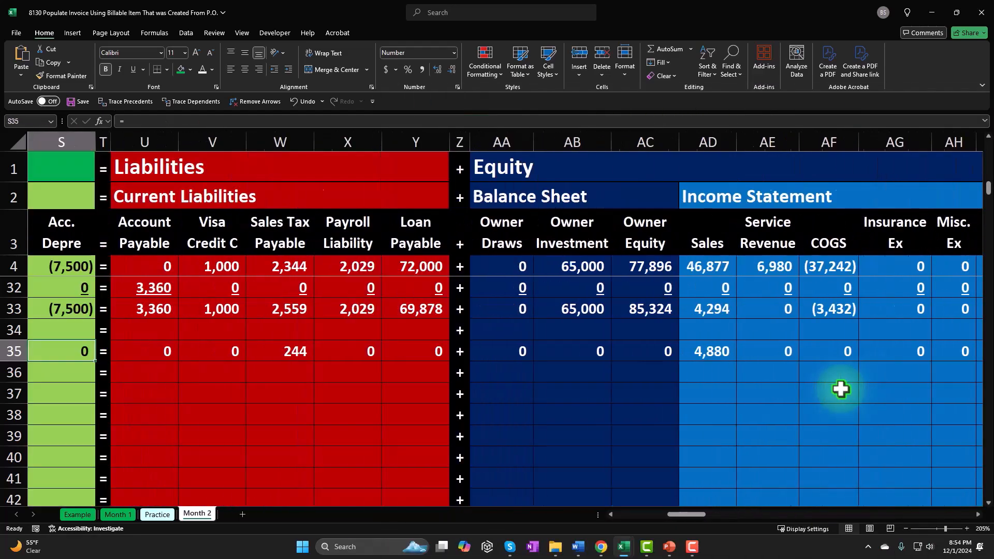
key("Left")
key("Left")
key("Left")
key("Left")
key("Left")
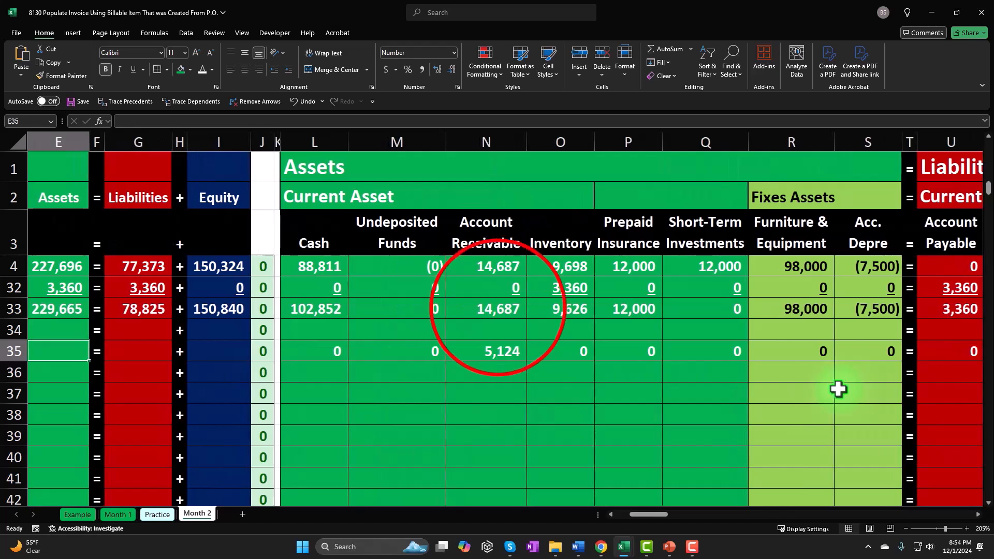
left_click_drag(505, 309, 500, 351)
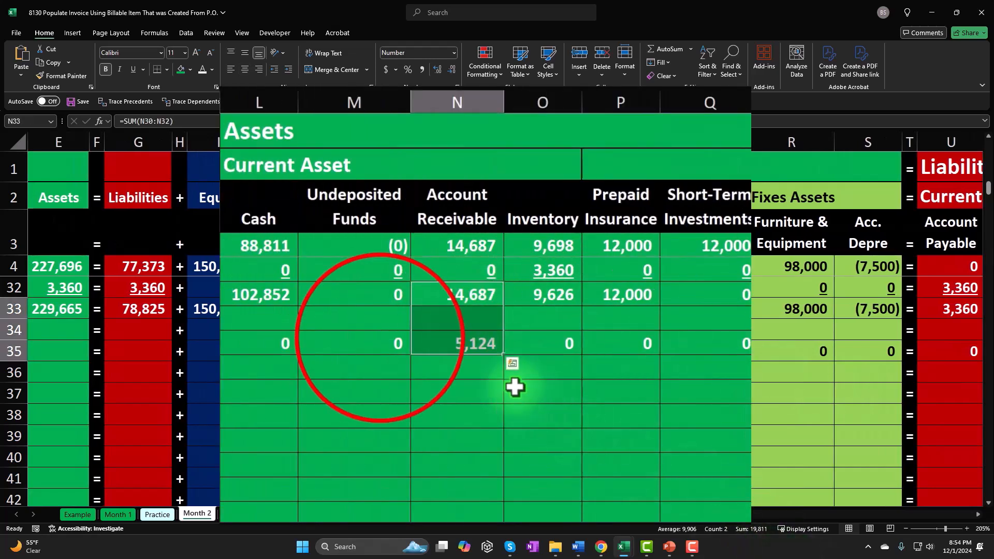
left_click(380, 338)
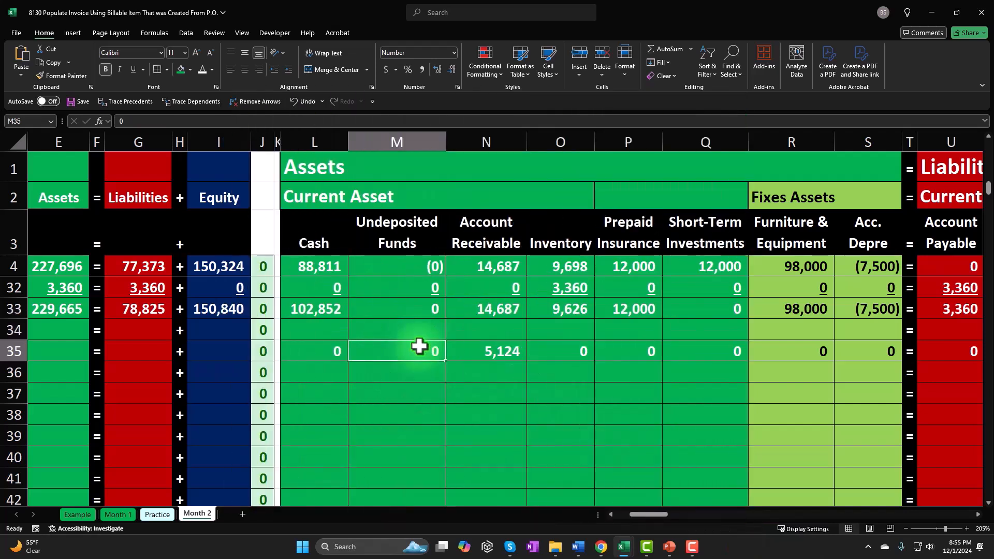
Unfreeze the panes of the Month 2 worksheet
key("Left")
key("Home")
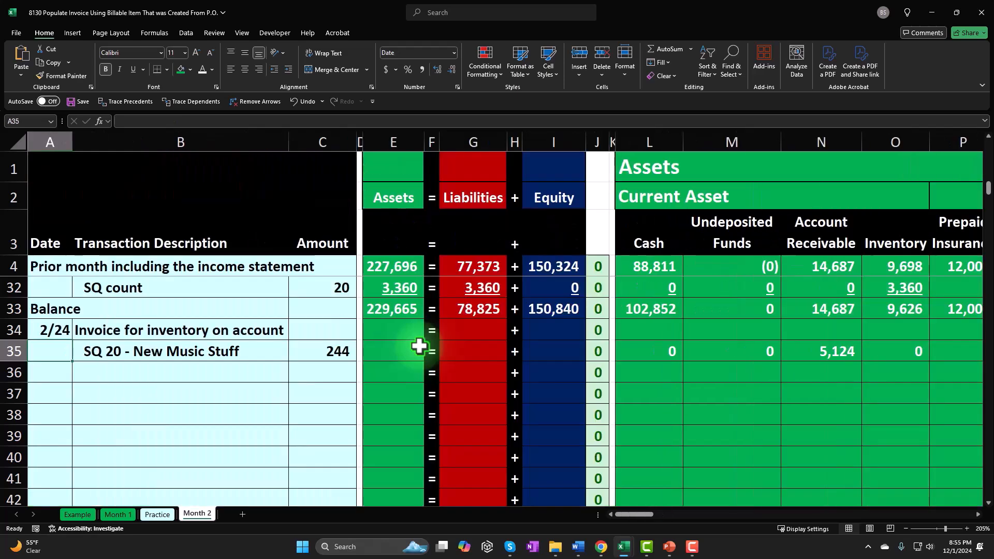
scroll(318, 438, "up", 2)
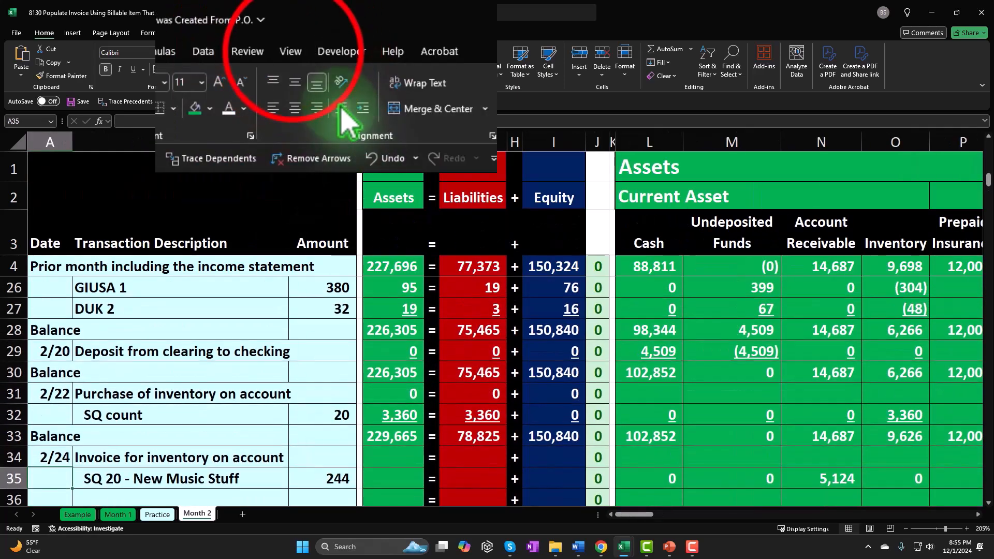
left_click(244, 34)
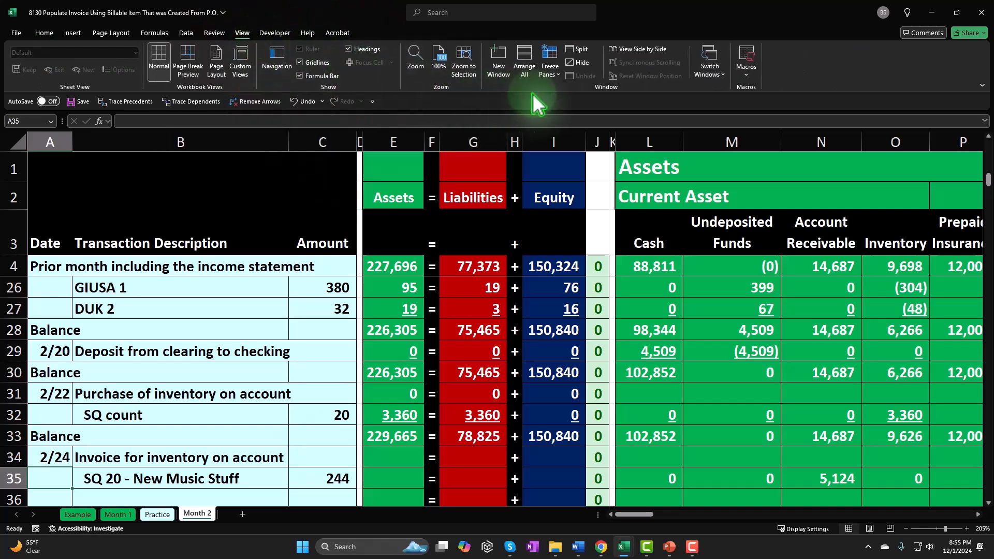
left_click(550, 65)
left_click(557, 97)
left_click(234, 345)
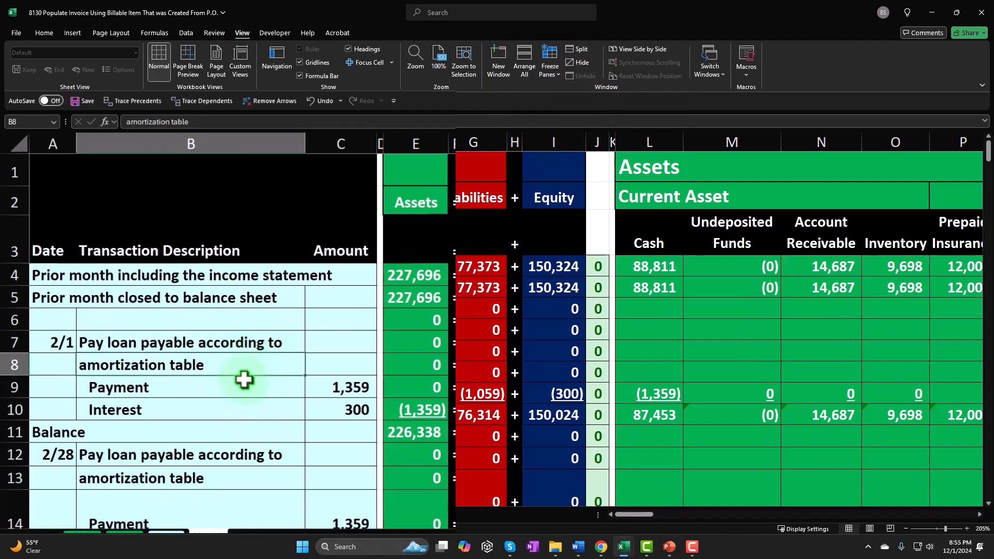
Split the worksheet window at cell D34, beside the 2/24 invoice entry
scroll(243, 380, "down", 1)
scroll(243, 379, "down", 7)
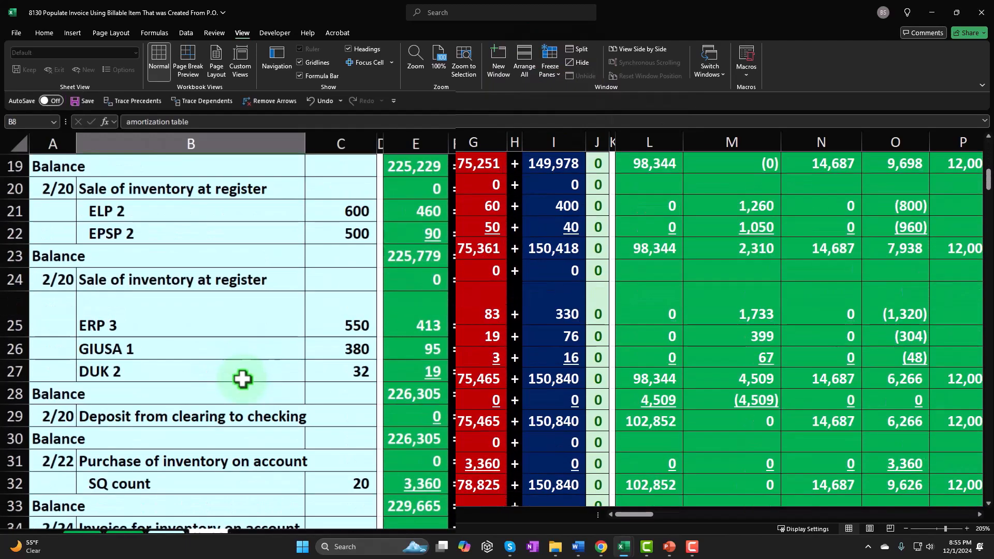
scroll(242, 380, "down", 1)
scroll(242, 379, "up", 2)
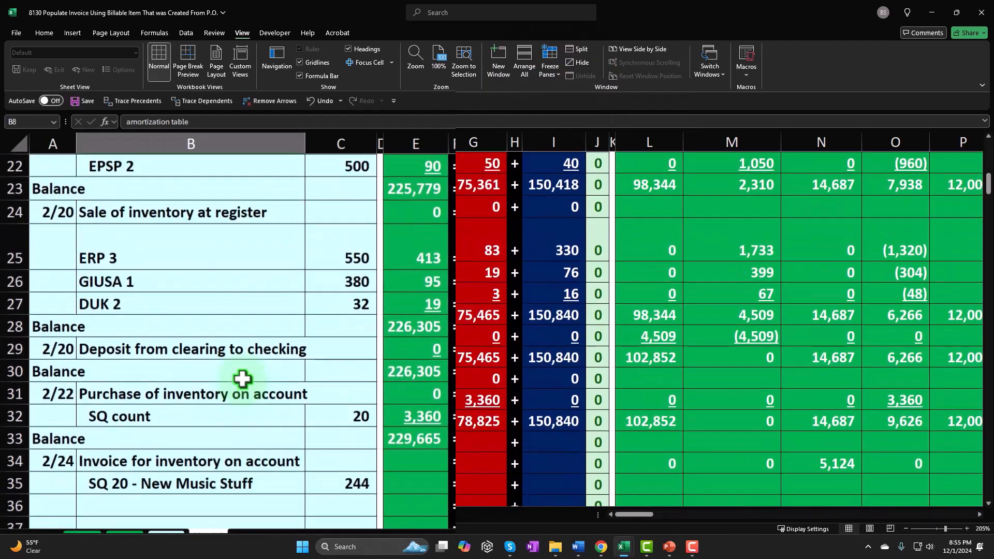
left_click(387, 455)
left_click(381, 458)
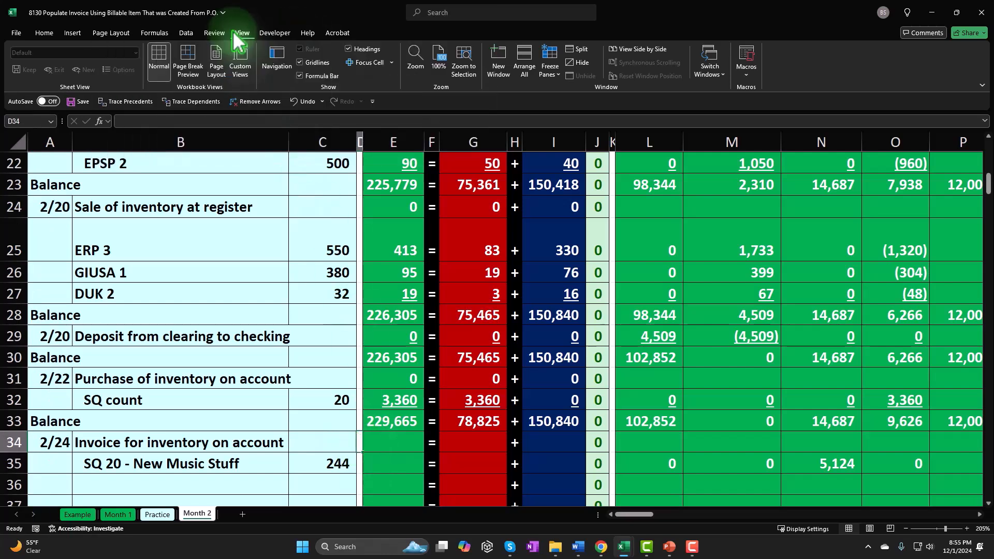
left_click(578, 48)
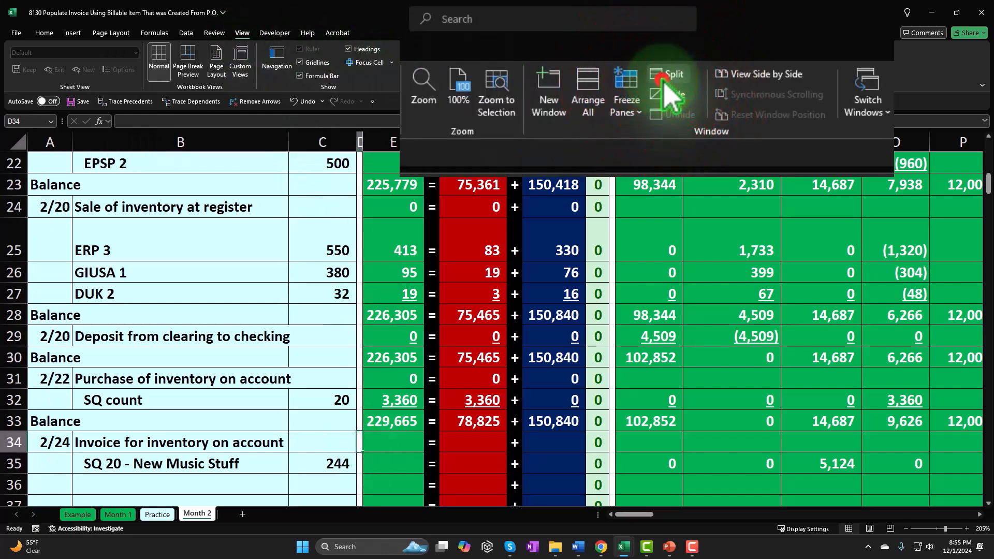
left_click(555, 336)
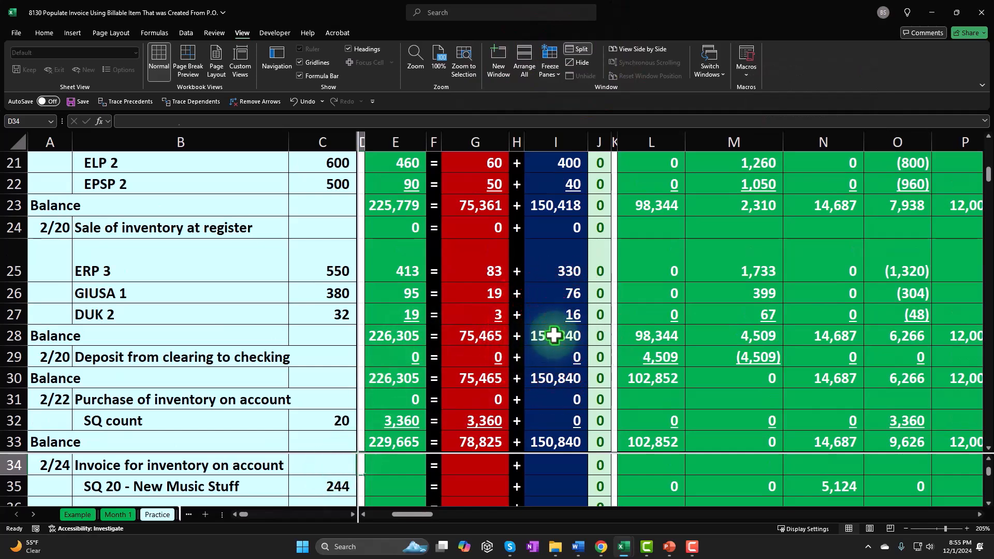
Link the date in cell CJ16 of the SQ inventory subsidiary ledger to the 2/24 invoice date
scroll(560, 288, "up", 7)
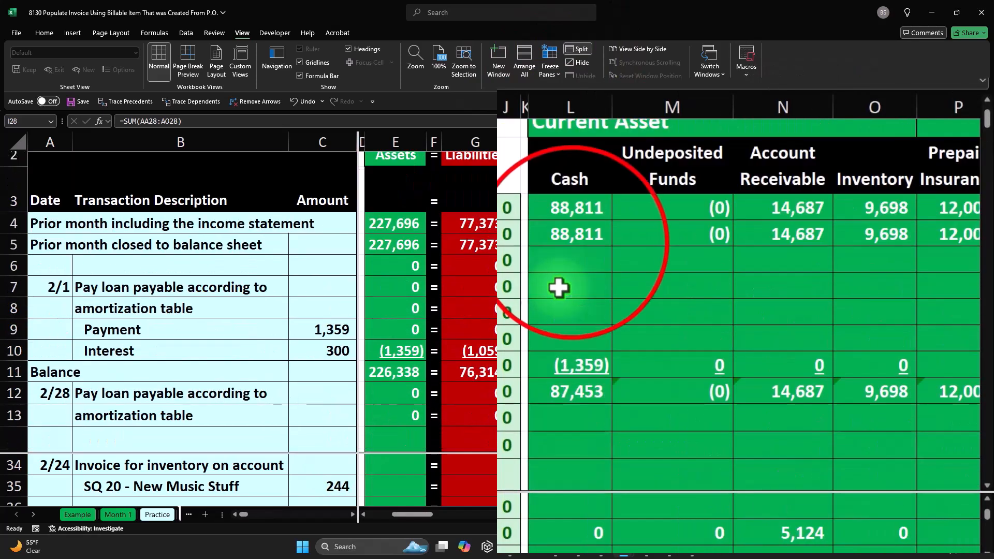
left_click(572, 241)
key("Right")
key("Right")
key("Right")
key("Right")
key("Right")
key("Right")
key("Right")
key("Right")
key("Right")
key("Right")
key("Right")
key("Right")
key("Right")
key("Right")
key("Right")
key("Right")
key("Right")
key("Right")
key("Right")
key("Right")
key("Right")
key("Right")
key("Right")
key("Right")
key("Right")
key("Right")
key("Right")
key("Right")
key("Right")
key("Right")
key("Right")
key("Right")
key("Right")
key("Right")
key("Right")
key("Right")
key("Right")
key("Right")
key("Right")
key("Right")
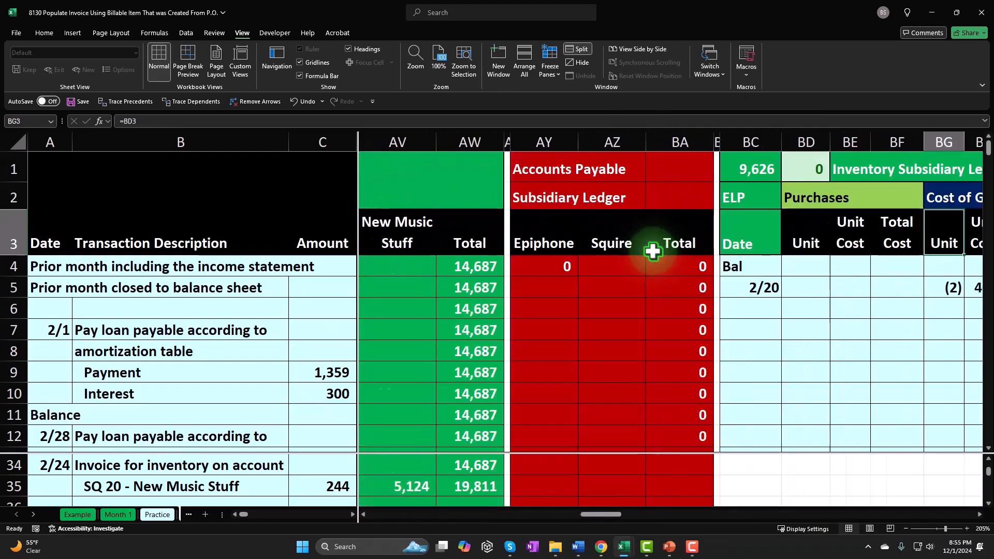
key("Right")
key("Right")
key("Right")
key("Right")
key("Right")
key("Right")
key("Right")
key("Right")
key("Right")
key("Right")
key("Right")
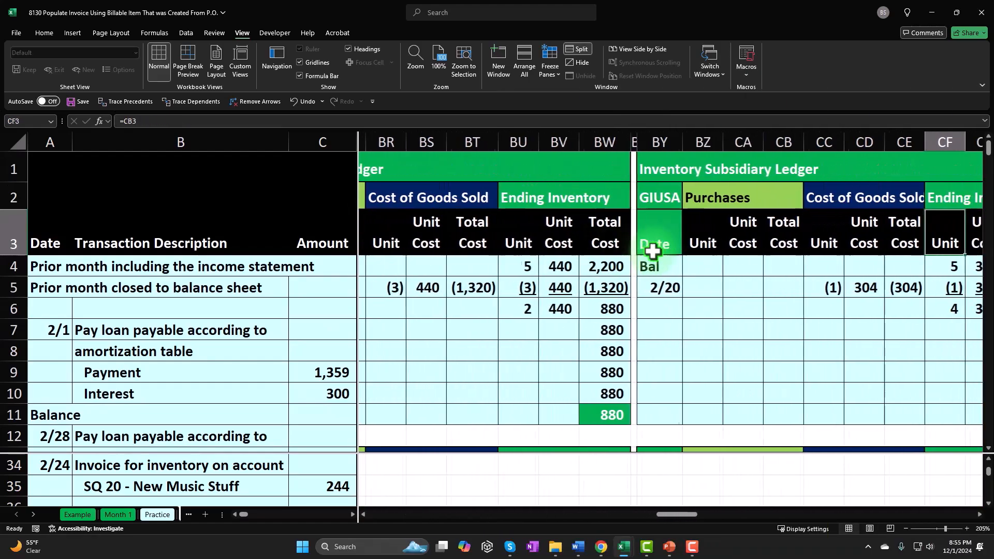
key("Right")
key("Right")
key("Right")
key("Right")
key("Right")
key("Right")
key("Right")
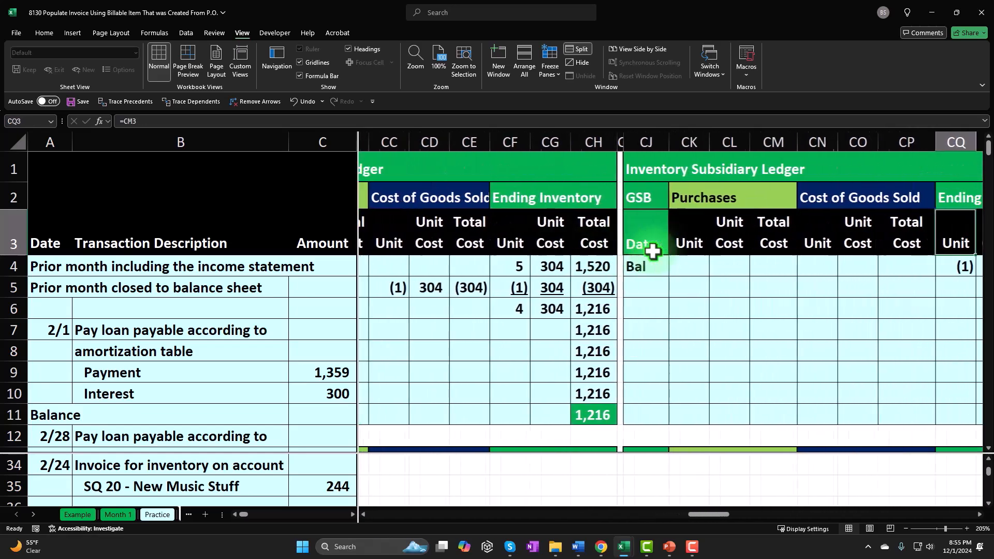
key("Down")
key("Down")
key("Down")
key("Down")
key("Down")
key("Down")
key("Down")
key("Down")
key("Down")
key("Down")
key("Down")
key("Down")
key("Down")
key("Down")
key("Down")
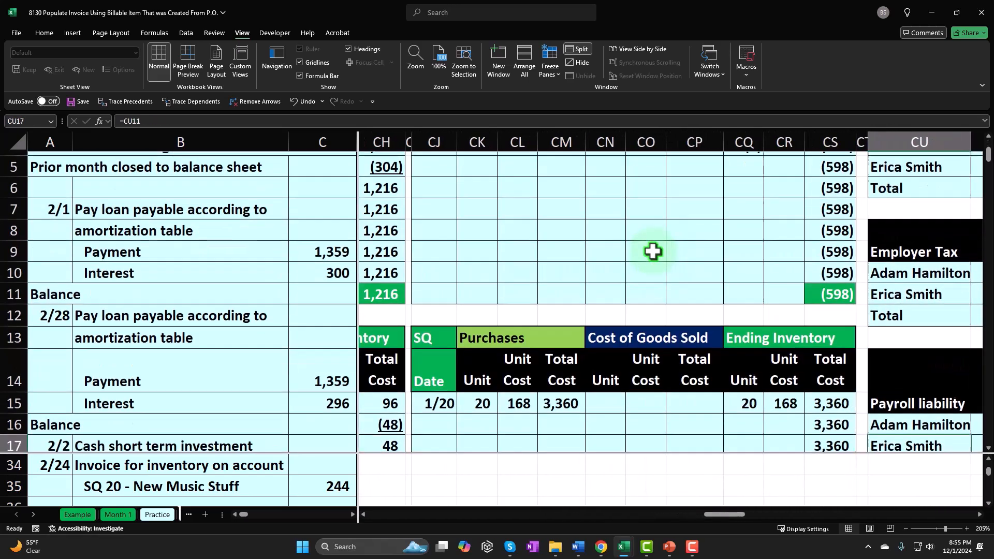
key("Left")
key("Left")
key("Left")
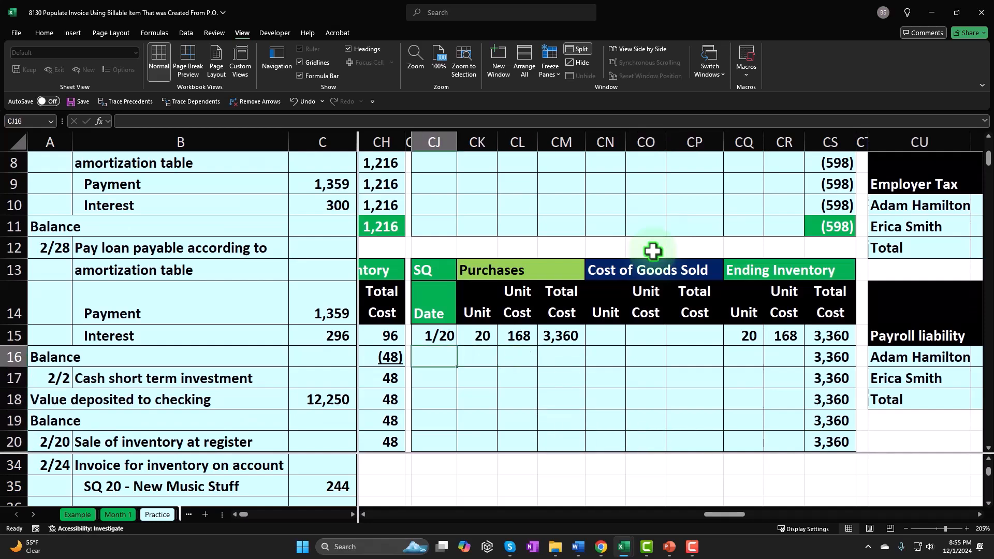
type("=")
left_click(59, 479)
key("Return")
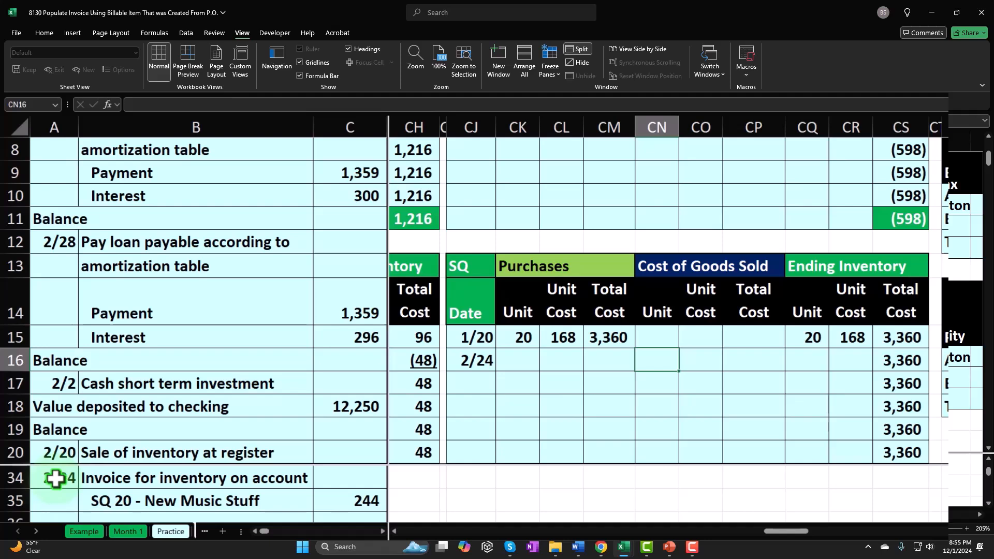
Enter -20 as the SQ cost of goods sold units in CN16 and link the unit cost in CO16 to CR15
type("-20")
key("Return")
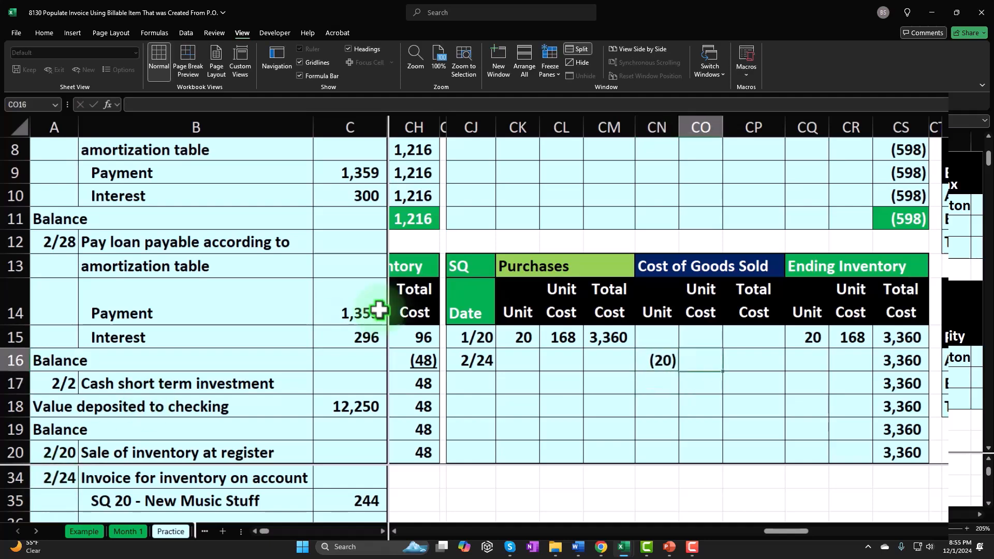
type("=")
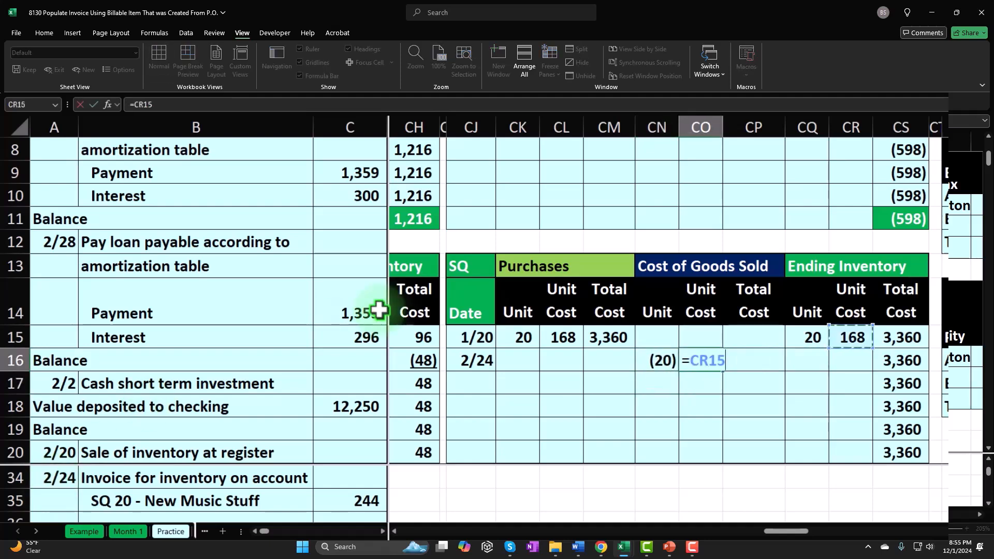
key("Return")
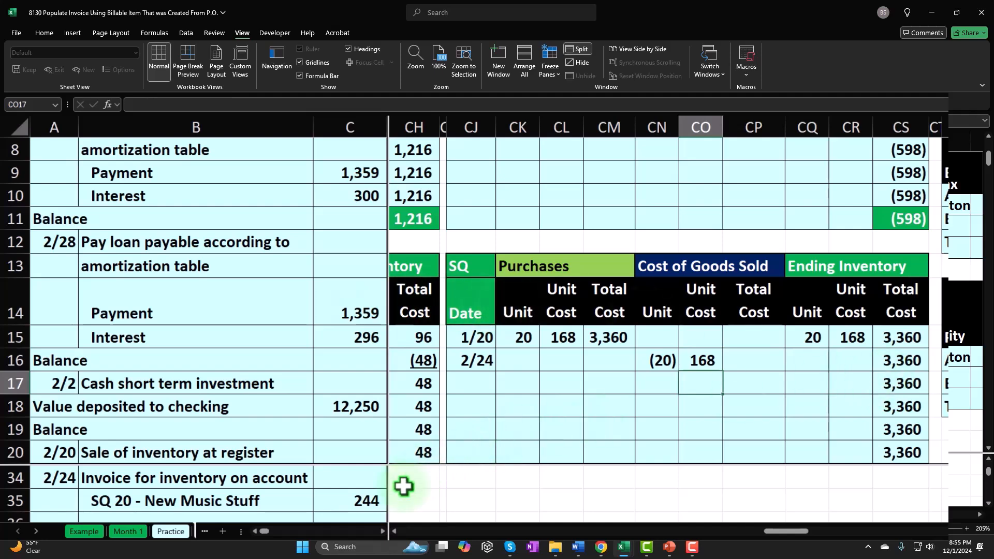
Calculate the SQ cost of goods sold total in CP16 by multiplying the units in CN16 by the unit cost
left_click(756, 364)
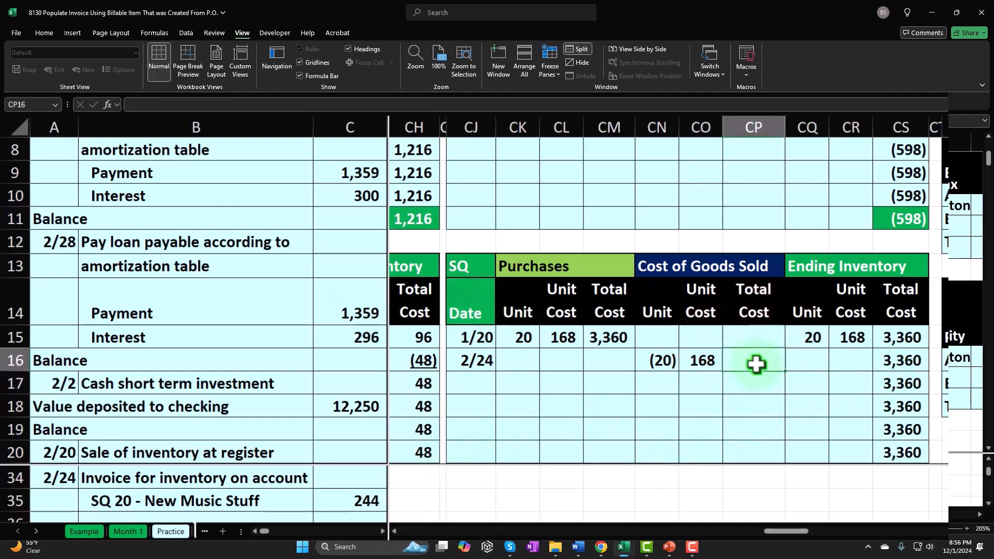
type("=")
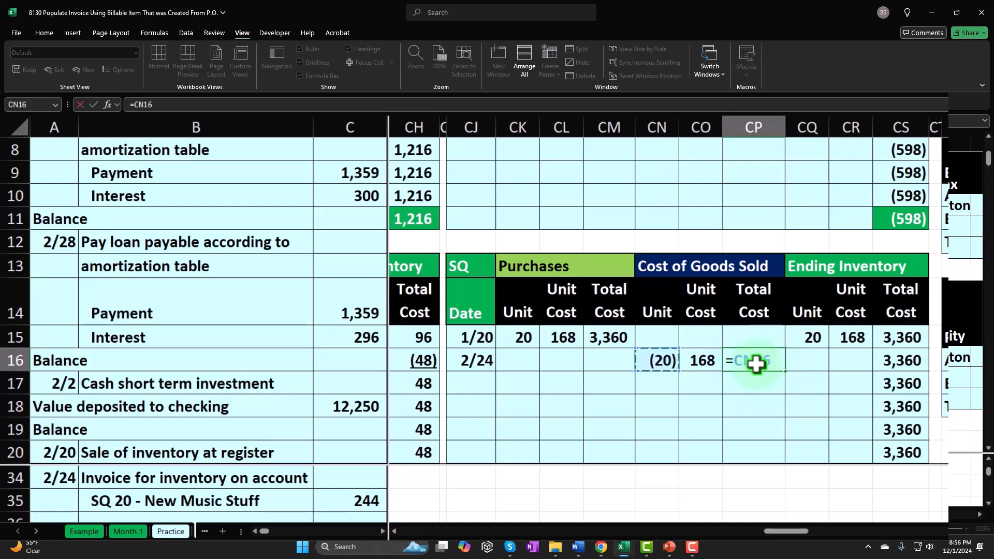
key("Return")
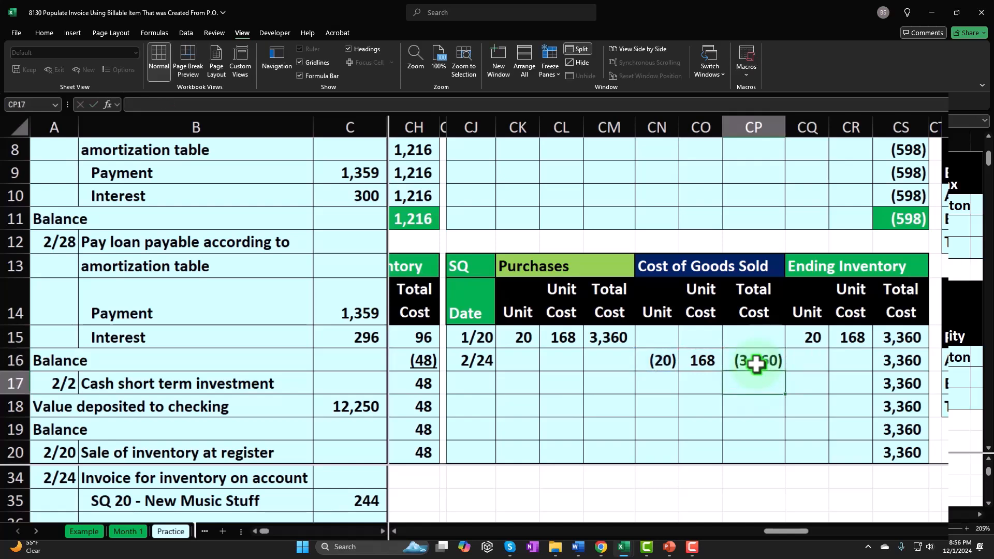
Fill the SQ ending inventory cells in row 16: units from CN16, unit cost from the row above, and total cost as CQ16*CR16
type("=")
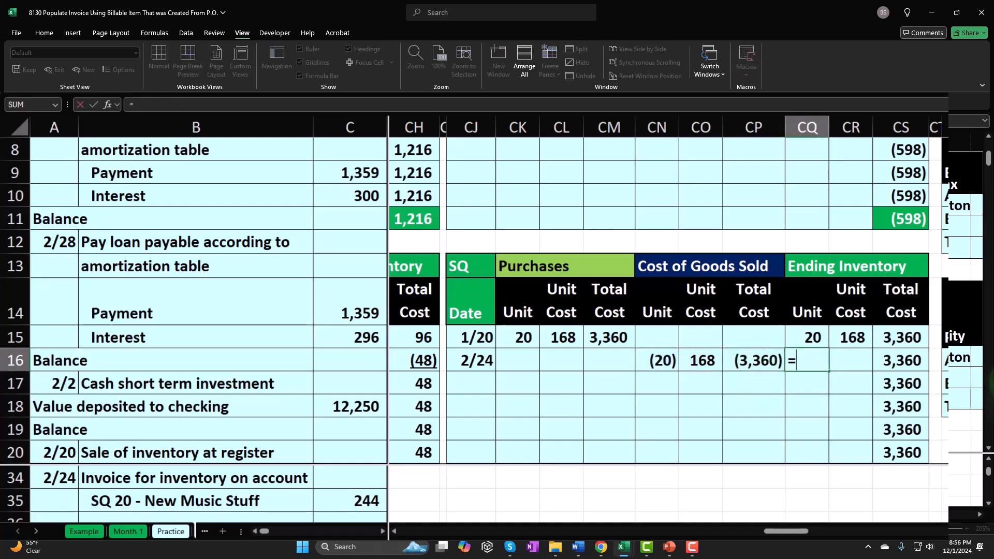
key("Tab")
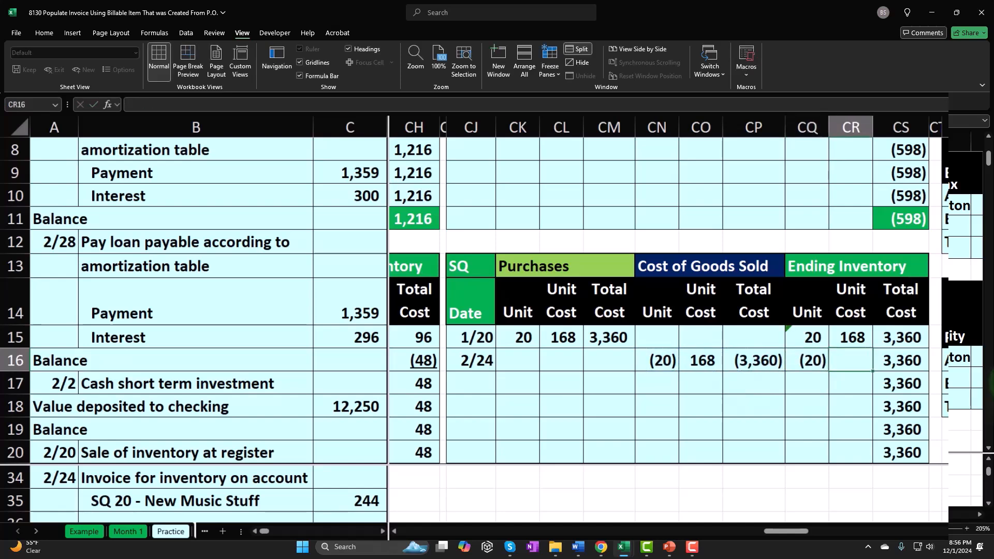
type("=")
key("Up")
key("Tab")
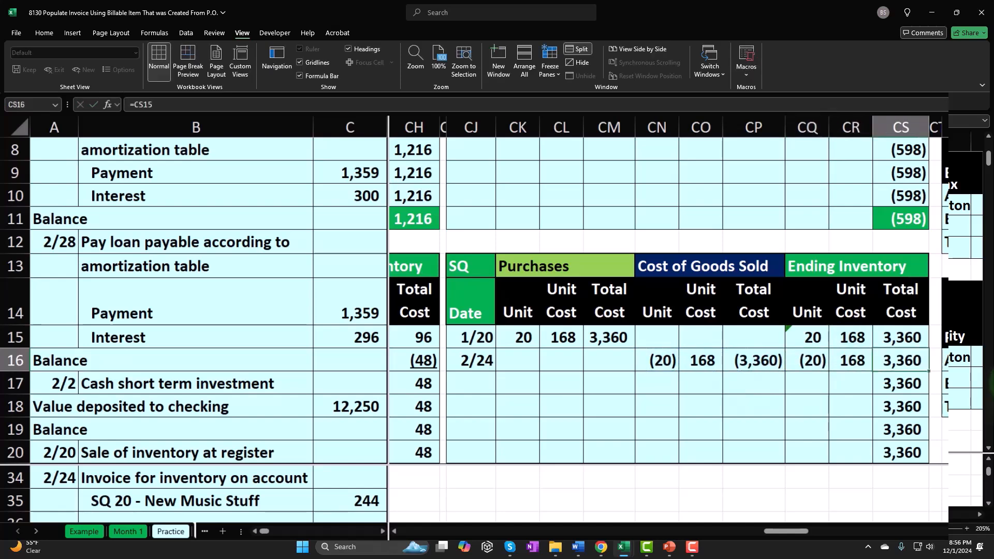
type("=")
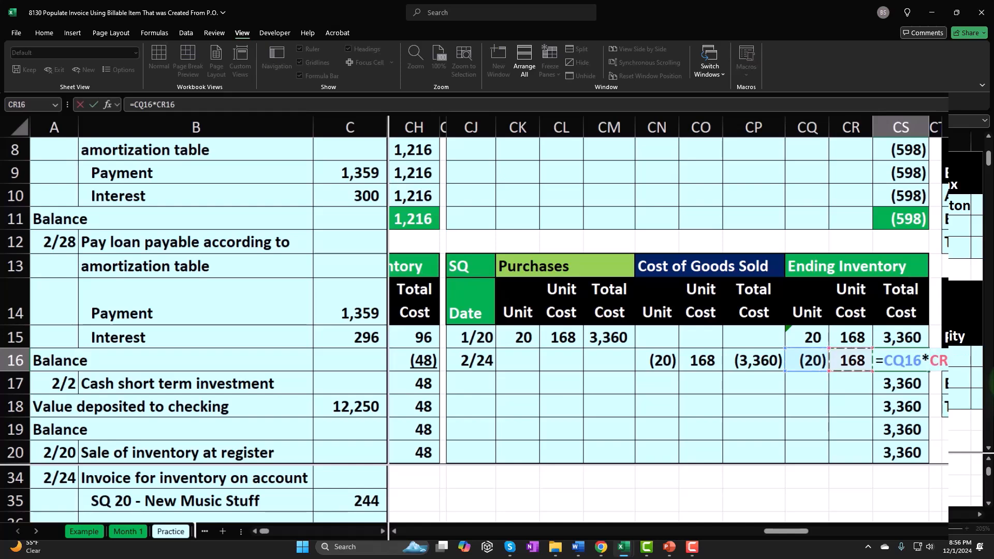
key("Return")
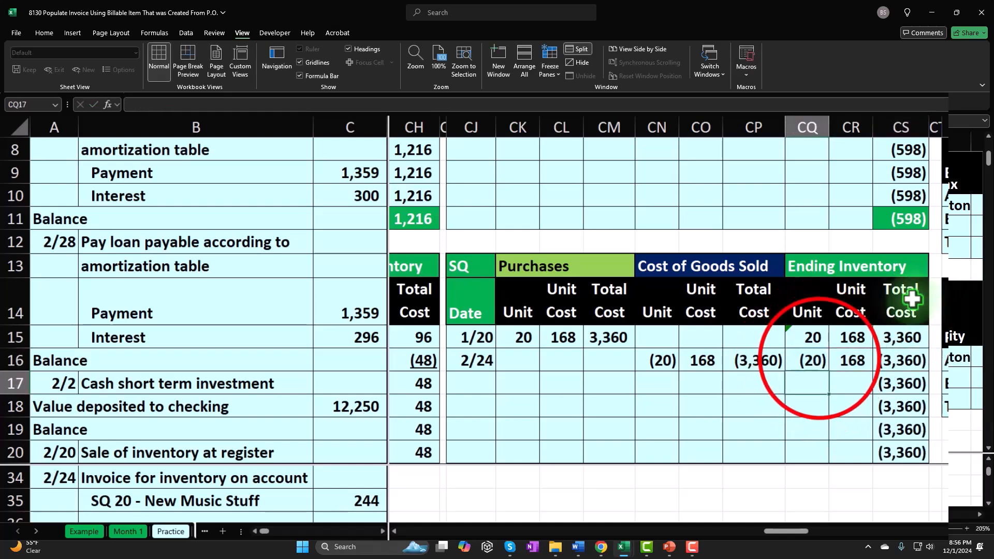
Underline the SQ ending inventory figures in cells CQ16 through CS16
left_click_drag(813, 360, 871, 361)
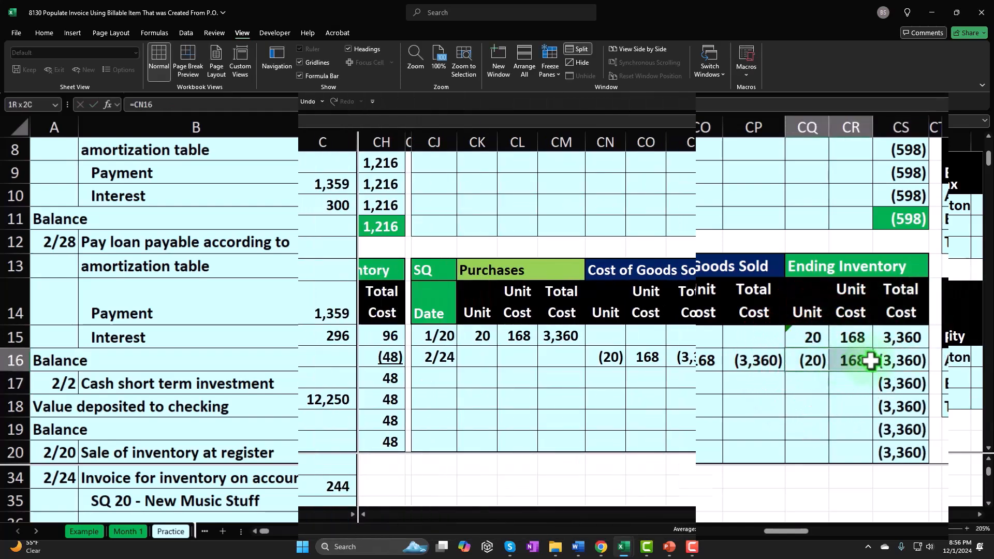
left_click_drag(871, 361, 876, 361)
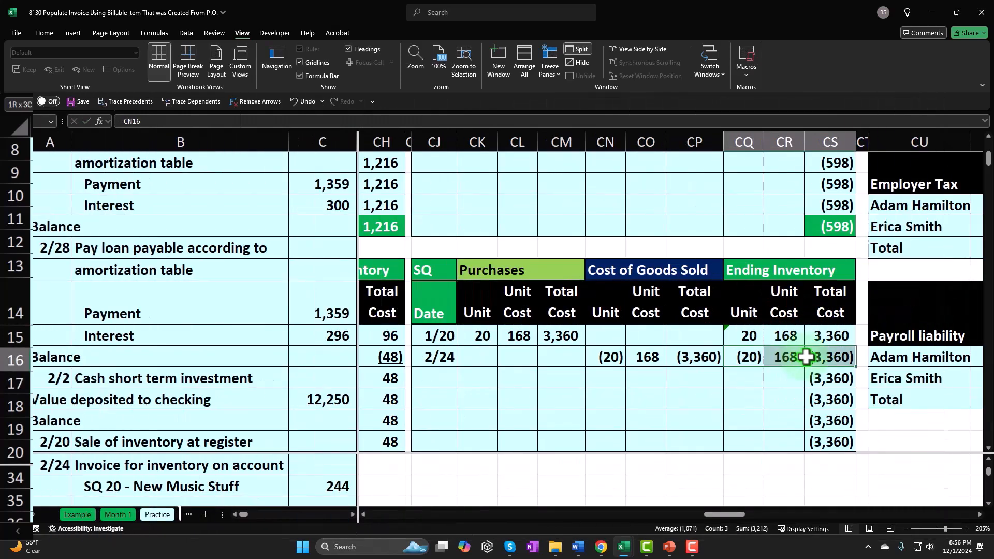
left_click(48, 34)
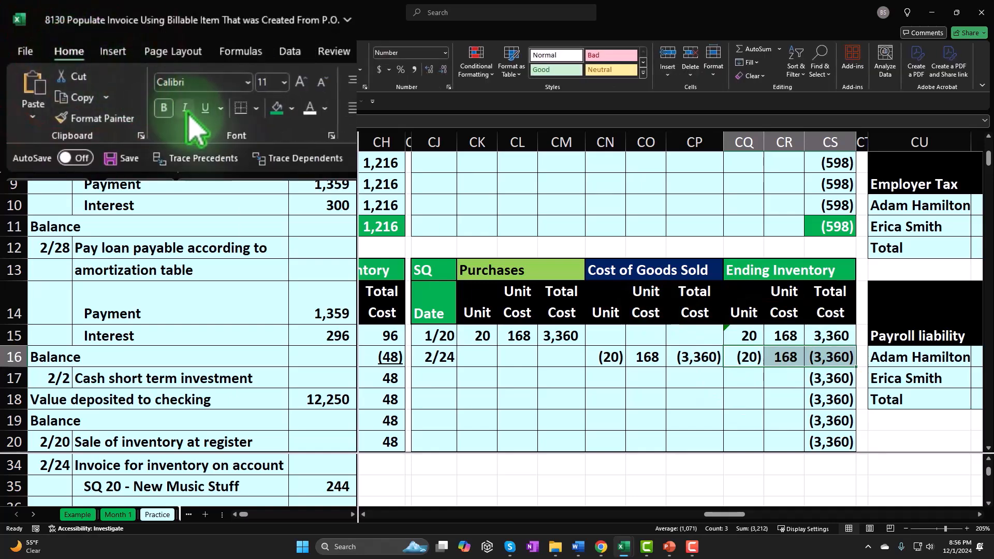
Build the SQ ending balance in row 17 by summing the units above, carrying down the unit cost, and calculating total cost as CQ17*CR17
left_click(745, 378)
type("=sum(")
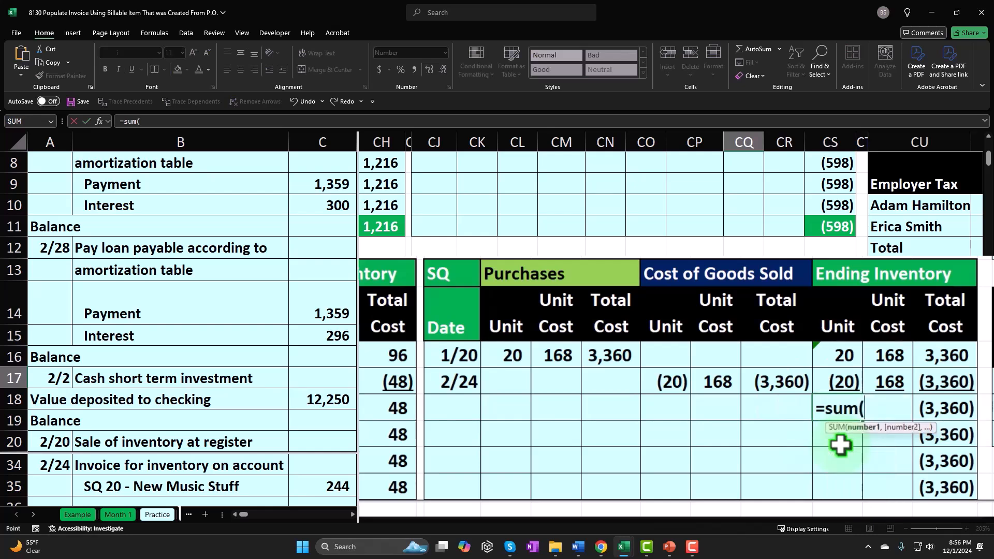
key("Return")
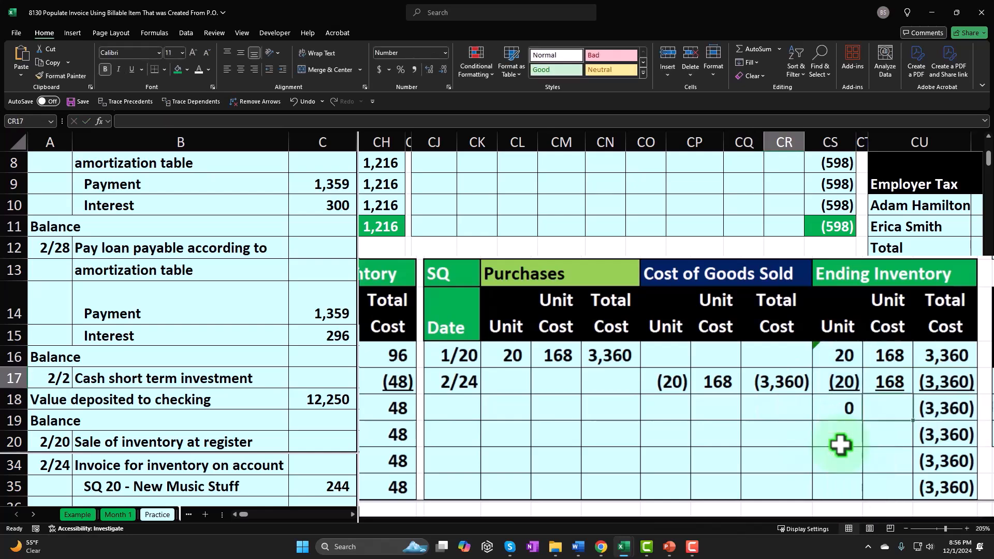
type("=")
key("Tab")
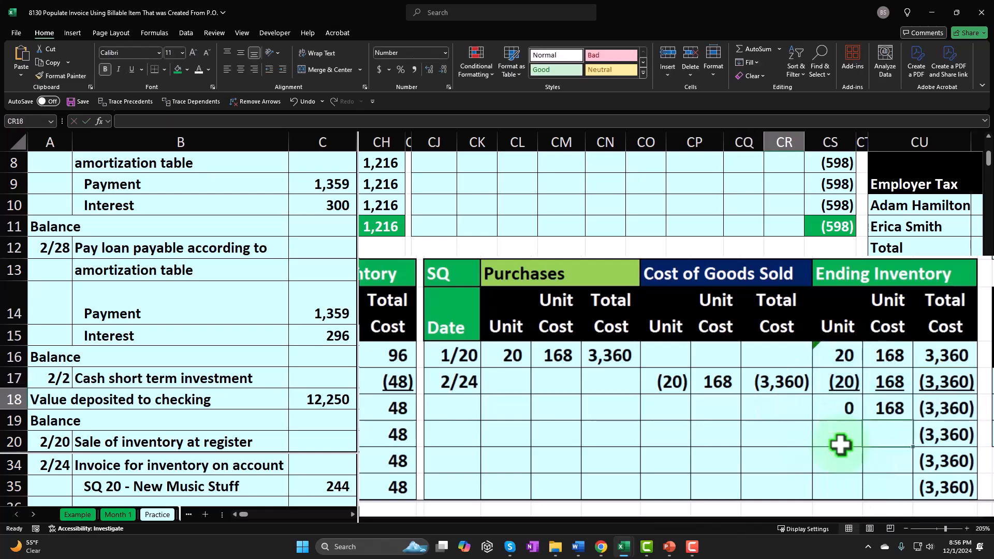
type("=")
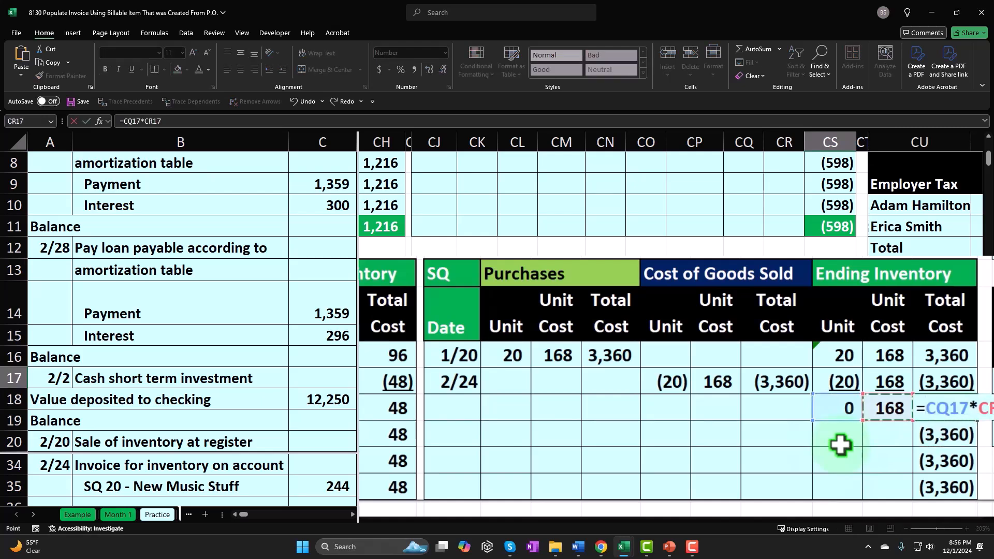
key("Return")
Remove the worksheet window split and freeze the panes at cell A6
left_click(927, 479)
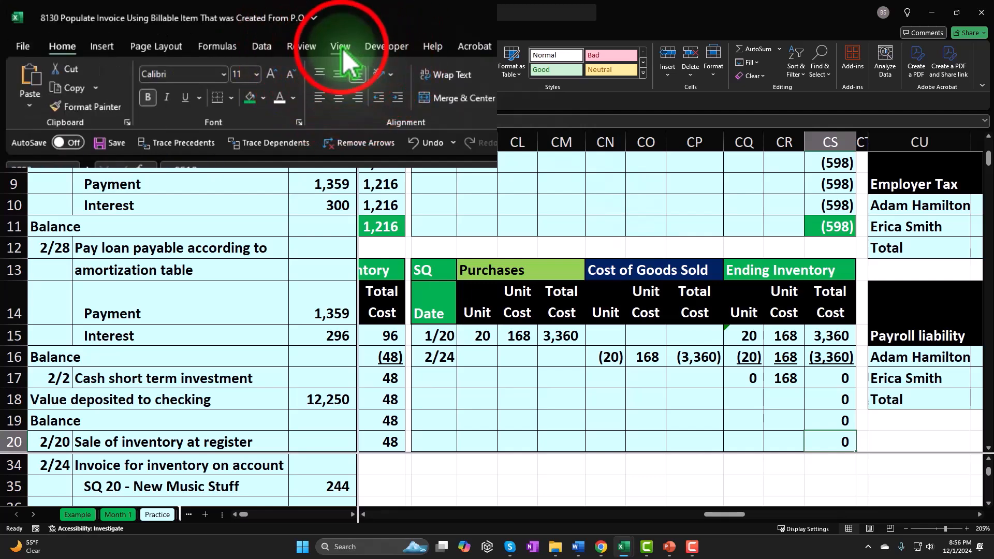
left_click(342, 47)
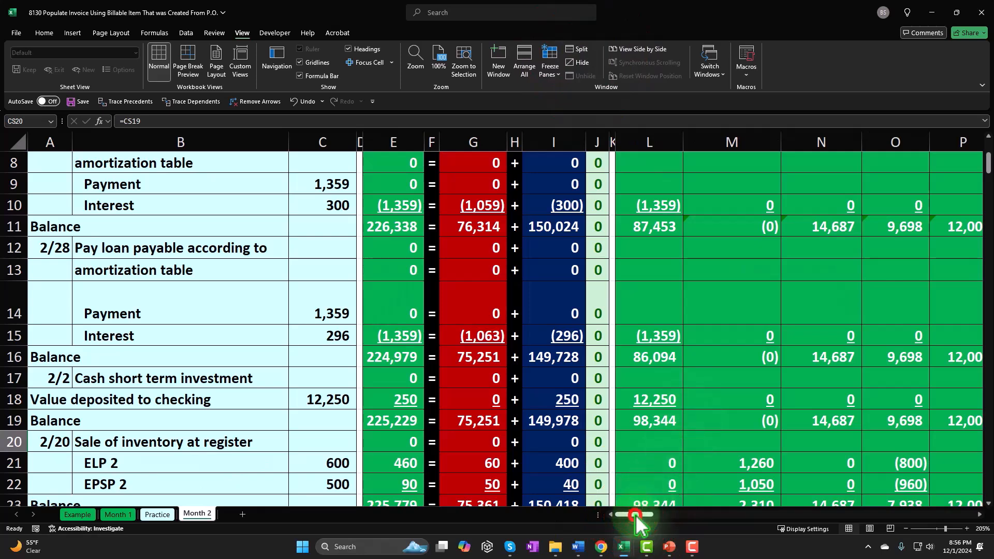
scroll(300, 389, "up", 3)
left_click(66, 304)
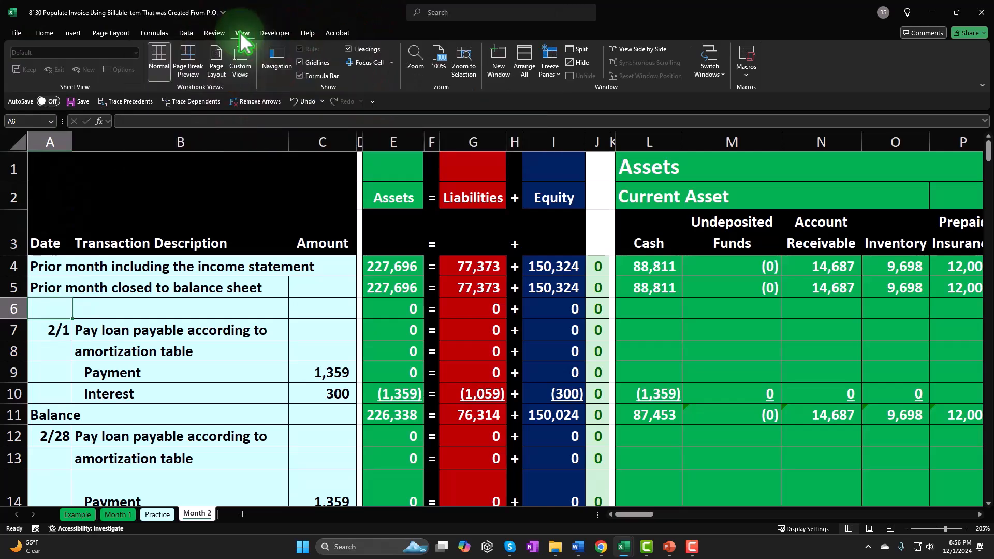
left_click(559, 70)
left_click(596, 127)
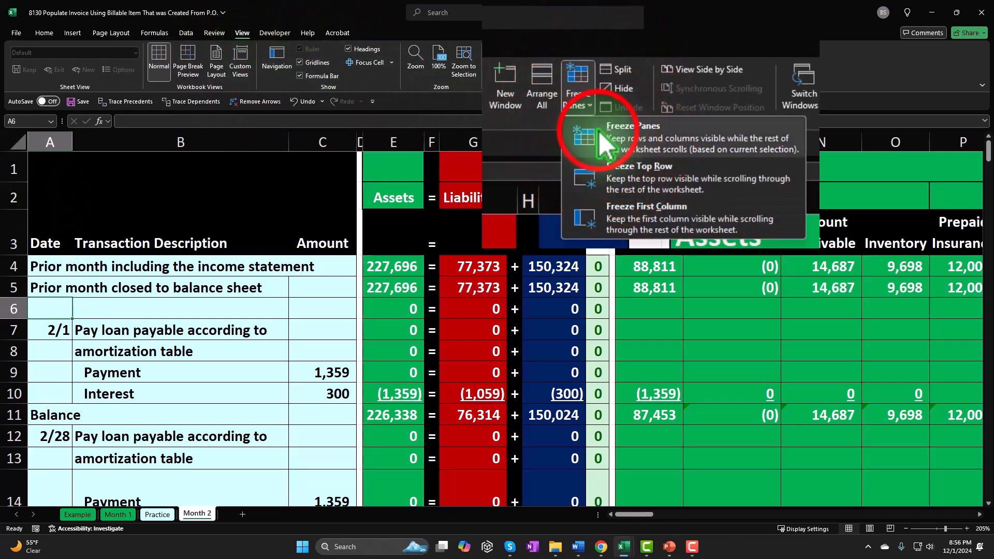
Enter the inventory reduction in O35 as -20 times the SQ unit cost in CO16
left_click(214, 397)
scroll(268, 381, "down", 5)
scroll(271, 381, "down", 4)
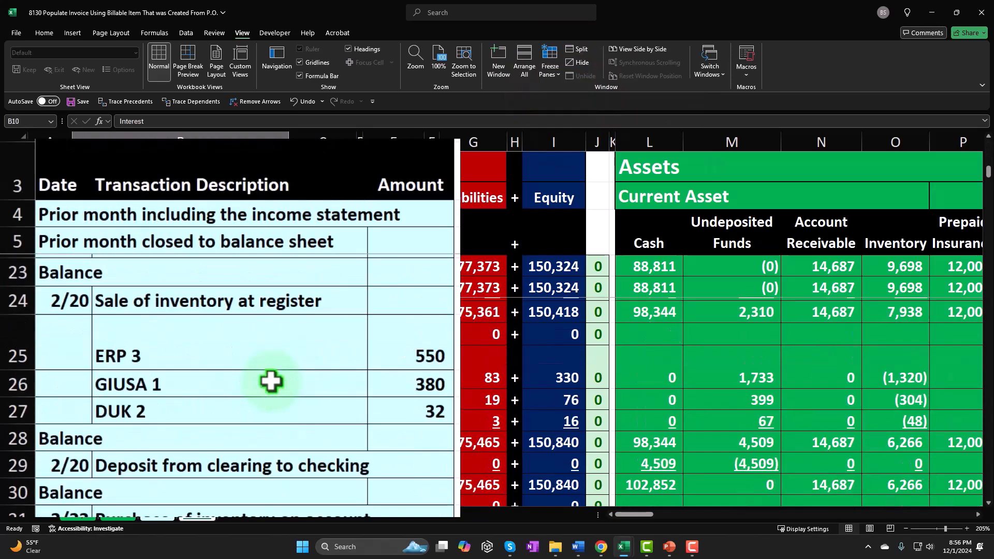
left_click(271, 384)
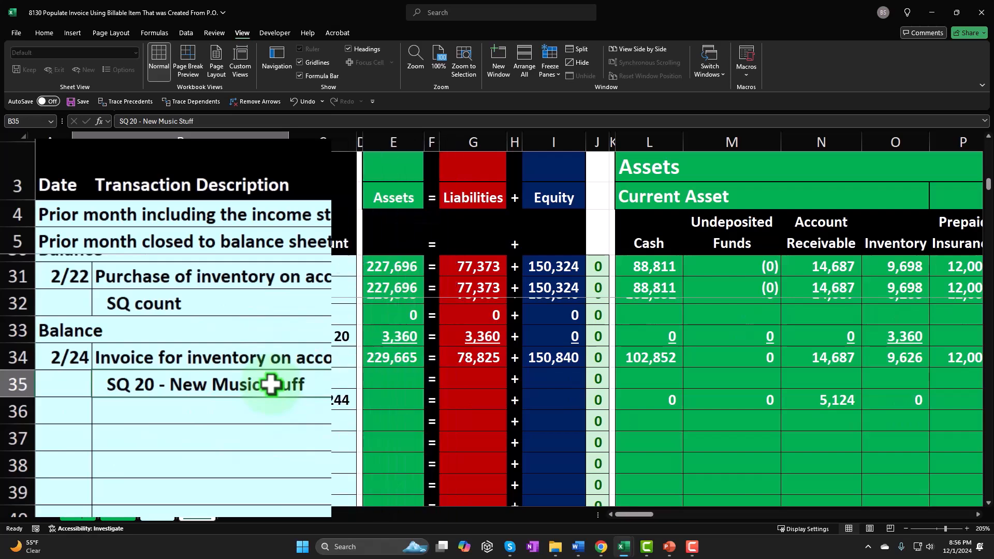
key("Right")
key("Right")
key("Right")
key("Right")
key("Right")
key("Right")
key("Right")
key("Right")
key("Right")
key("Right")
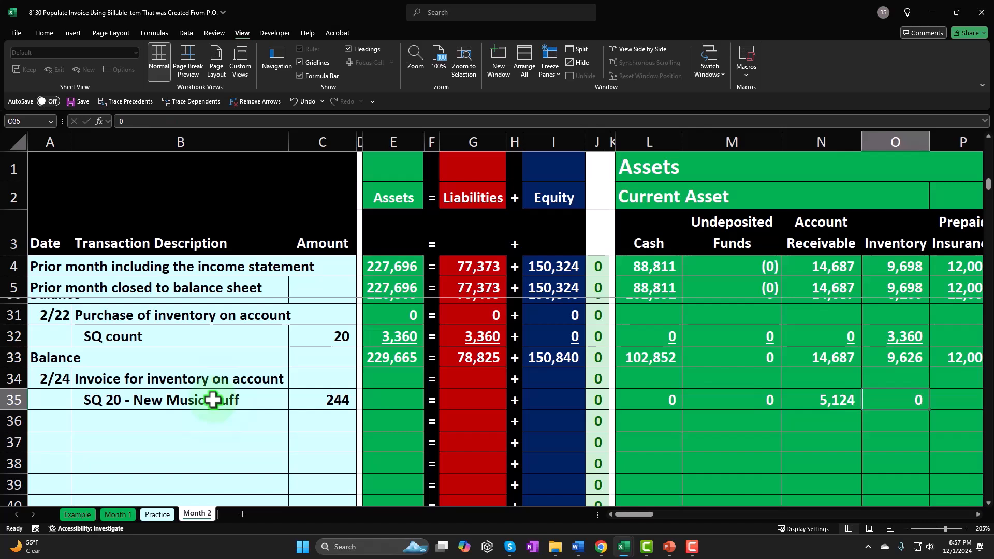
type("=-20*")
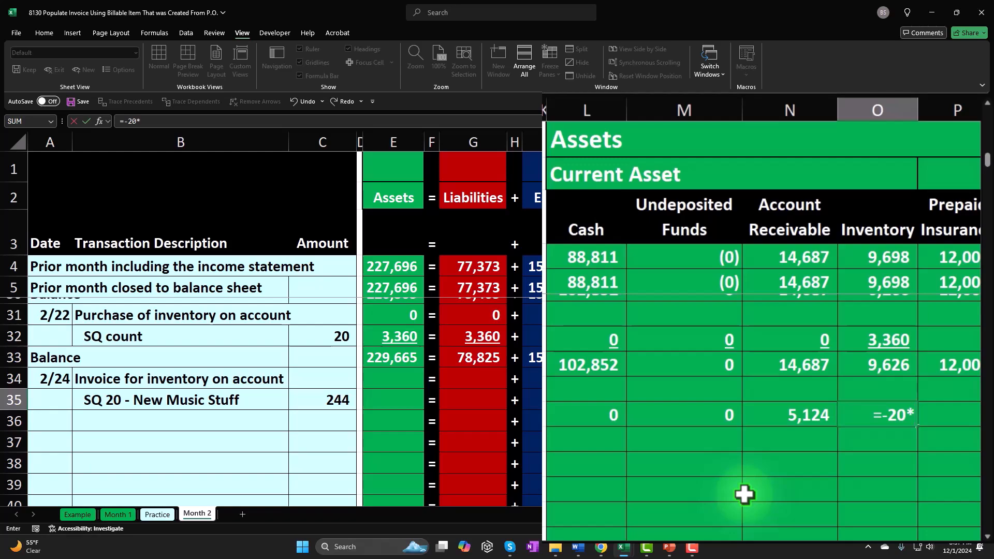
key("Up")
key("Up")
key("Up")
key("Up")
key("Up")
key("Up")
key("Up")
key("Up")
key("Up")
key("Up")
key("Up")
key("Up")
key("Up")
key("Up")
key("Up")
key("Up")
key("Up")
key("Up")
key("Up")
key("Up")
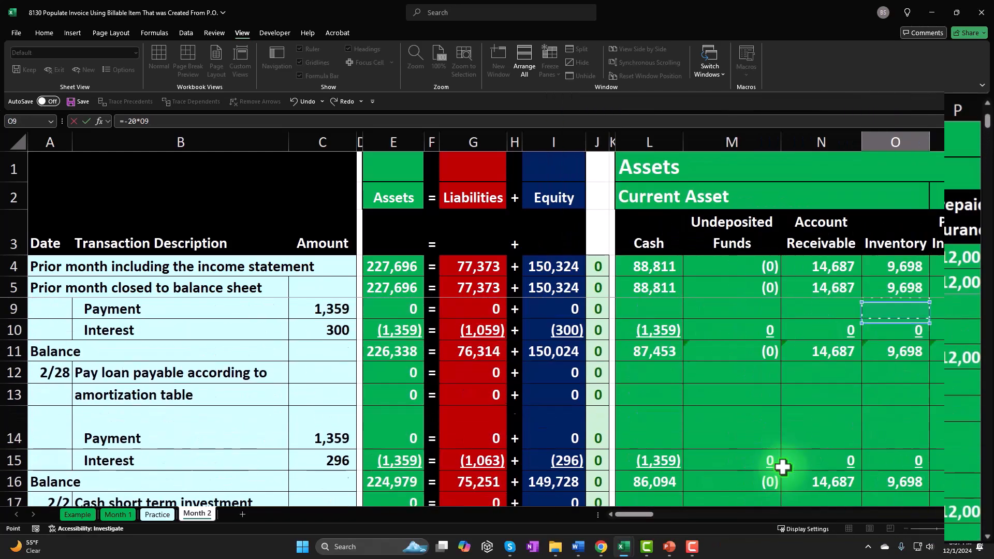
key("Right")
key("Right")
key("Right")
key("Right")
key("Right")
key("Right")
key("Right")
key("Right")
key("Right")
key("Right")
key("Right")
key("Right")
key("Right")
key("Right")
key("Right")
key("Right")
key("Right")
key("Right")
key("Right")
key("Right")
key("Right")
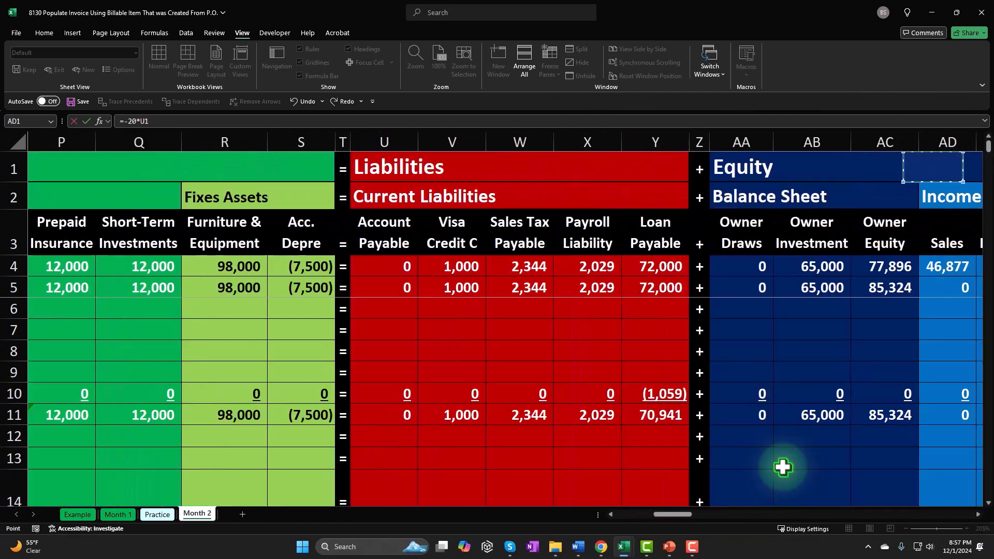
key("Right")
key("Right")
key("Right")
key("Right")
key("Right")
key("Right")
key("Right")
key("Right")
key("Right")
key("Right")
key("Right")
key("Right")
key("Right")
key("Right")
key("Right")
key("Right")
key("Right")
key("Right")
key("Right")
key("Right")
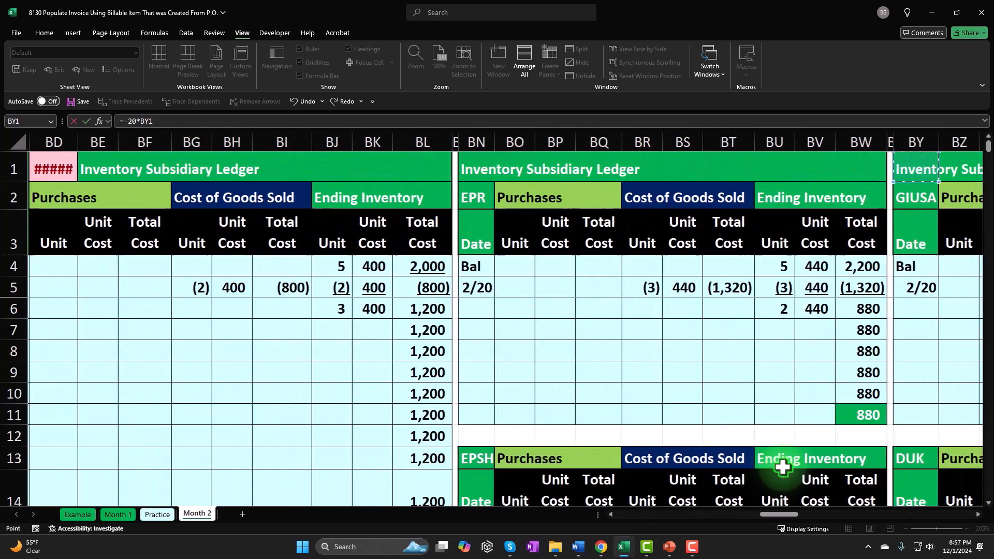
key("Down")
key("Right")
key("Right")
key("Right")
key("Right")
key("Right")
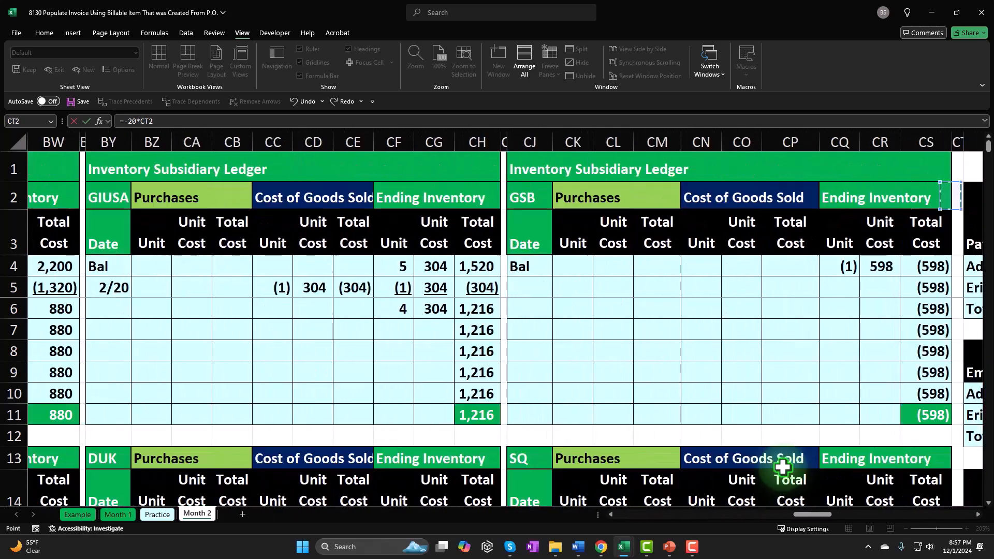
key("Down")
key("Down")
key("Down")
key("Down")
key("Down")
key("Down")
key("Down")
key("Down")
key("Down")
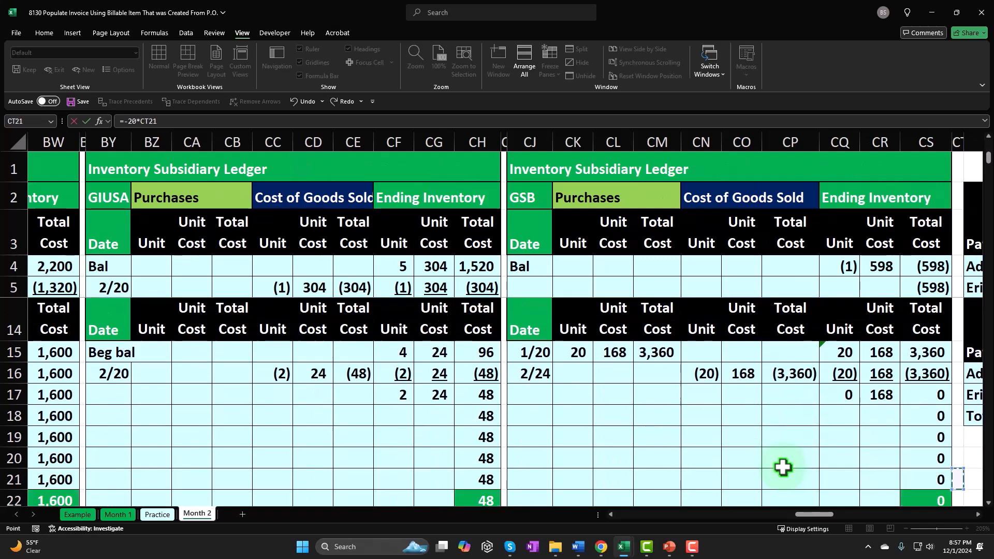
key("Up")
key("Up")
key("Up")
key("Up")
key("Up")
key("Left")
key("Left")
key("Left")
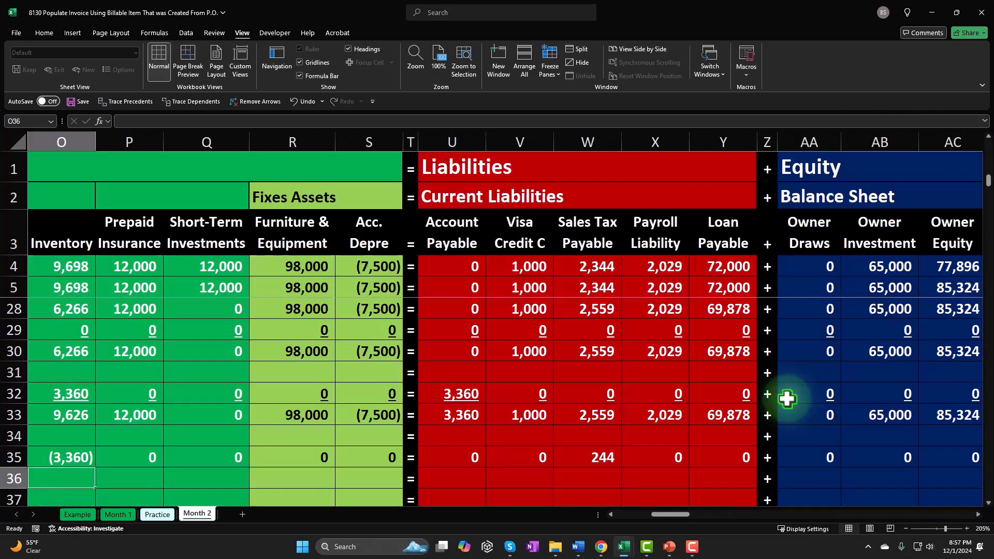
key("Left")
key("Left")
key("Left")
key("Up")
key("Right")
key("Right")
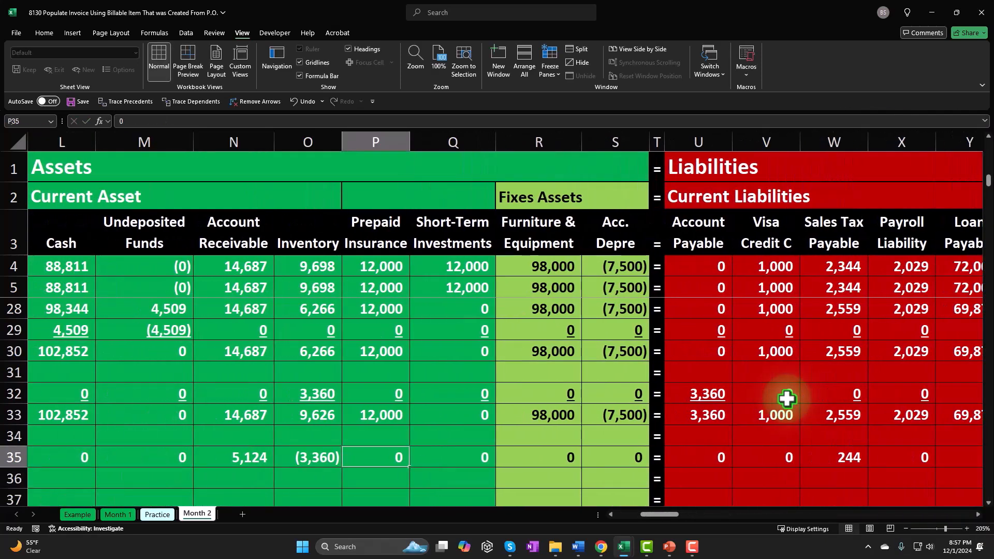
Set COGS in AF35 equal to the inventory reduction in O35
key("Right")
key("Right")
key("Right")
key("Right")
key("Right")
key("Right")
key("Right")
key("Right")
key("Right")
key("Right")
key("Right")
key("Right")
key("Right")
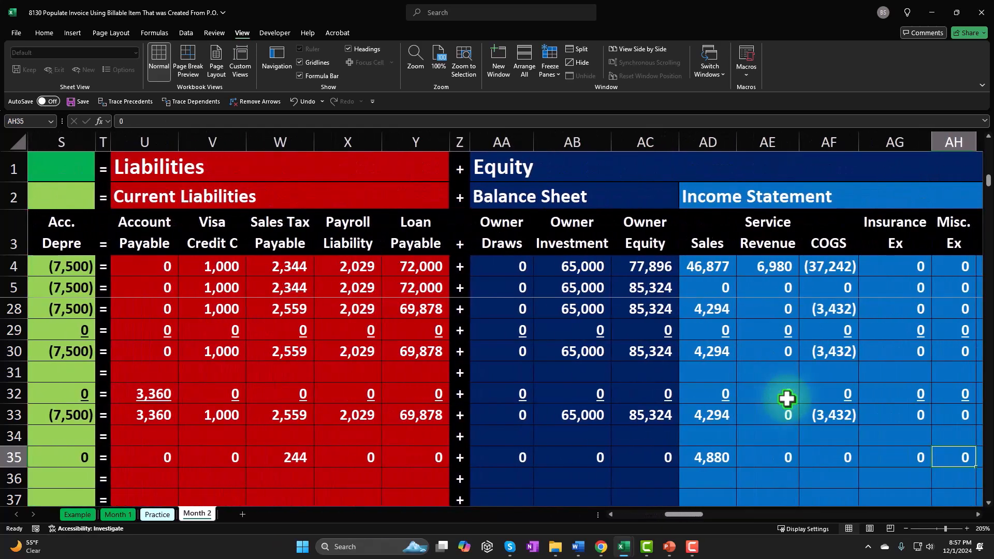
key("Right")
key("Left")
key("Left")
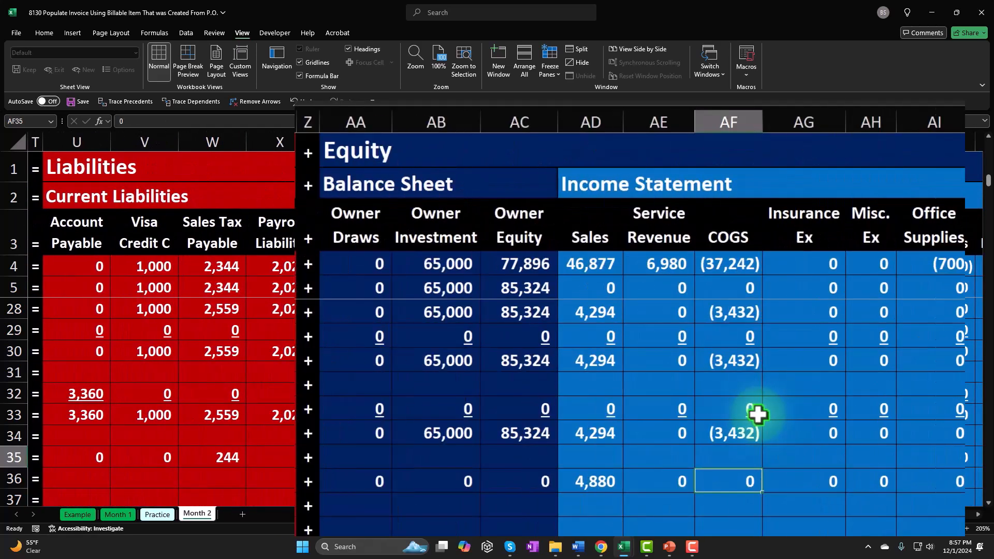
type("=")
key("Left")
key("Left")
key("Left")
key("Left")
key("Left")
key("Left")
key("Left")
key("Left")
key("Left")
key("Left")
key("Left")
key("Left")
key("Left")
key("Left")
key("Left")
key("Left")
key("Left")
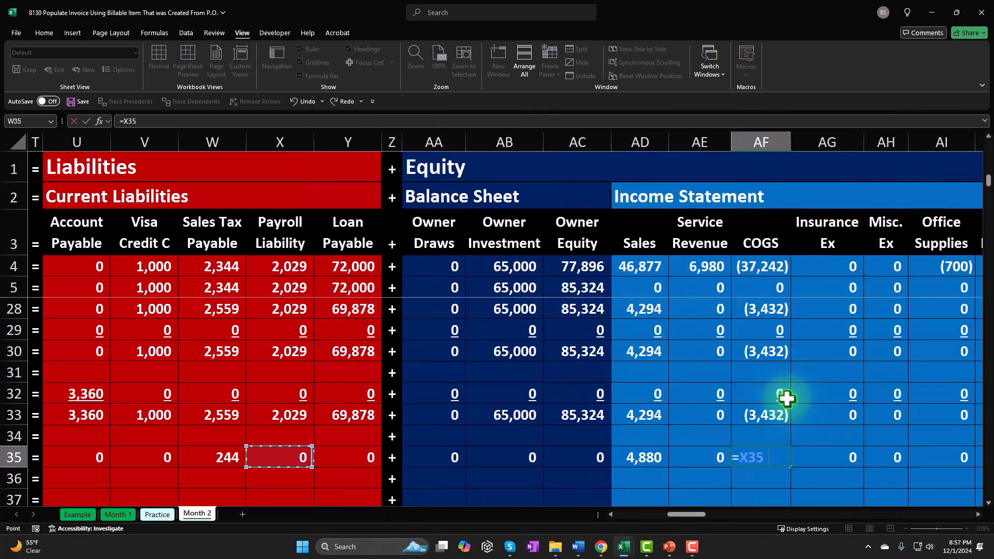
key("Return")
Underline the invoice row's amounts from L35 through AO35
key("Right")
key("Right")
key("Right")
key("Right")
scroll(787, 398, "down", 1)
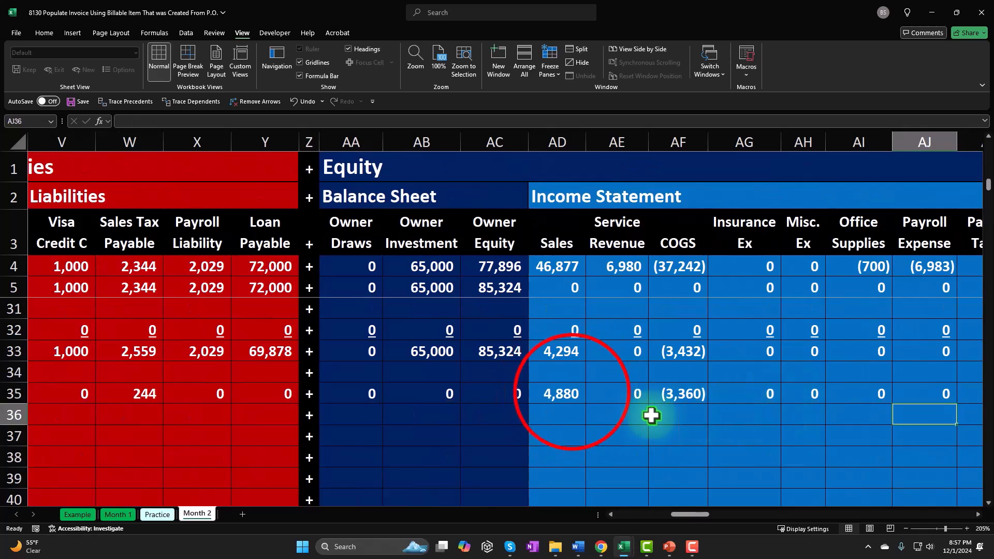
left_click_drag(571, 395, 638, 403)
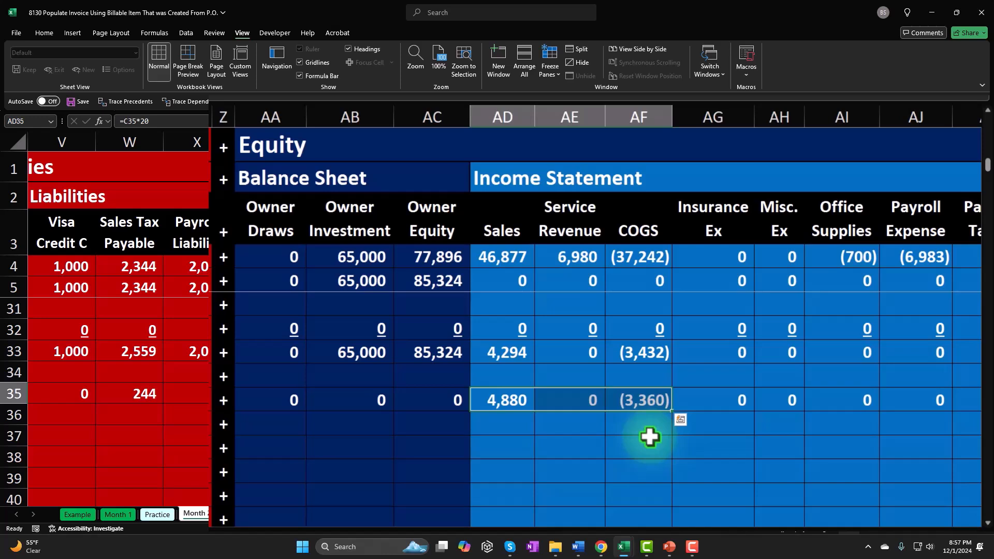
key("Right")
key("Right")
key("Right")
key("Right")
key("Right")
key("Right")
key("Right")
key("Right")
key("Right")
key("Right")
key("Right")
key("Right")
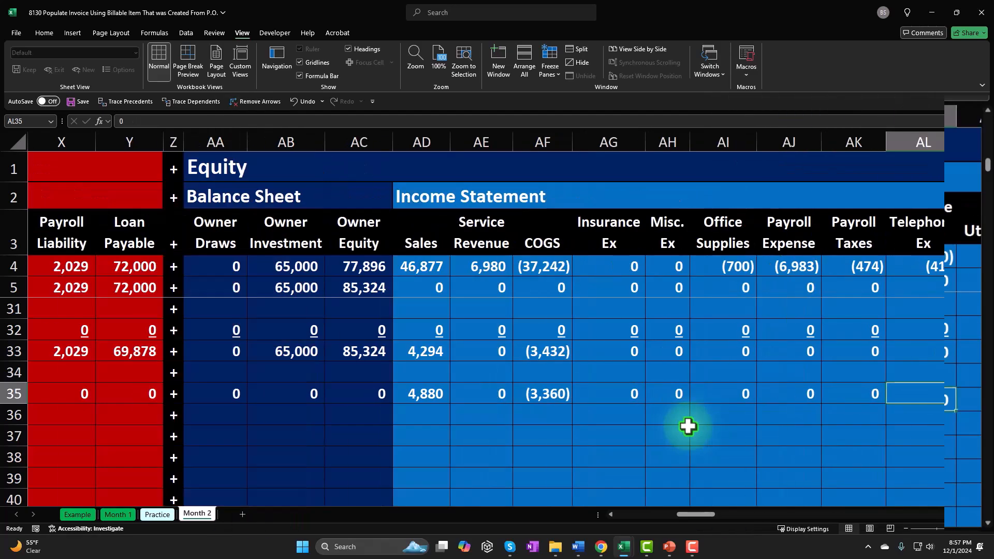
left_click_drag(906, 396, 138, 386)
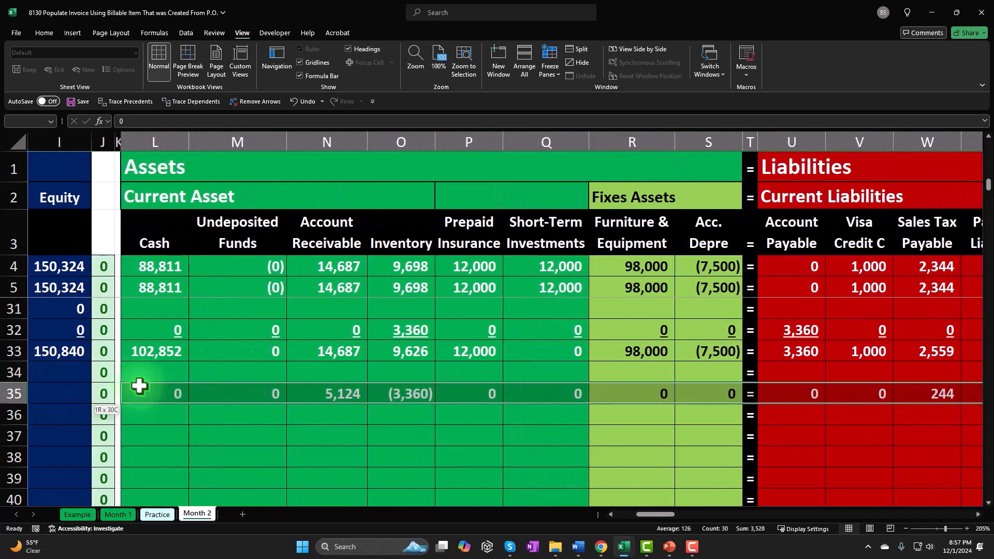
left_click(52, 36)
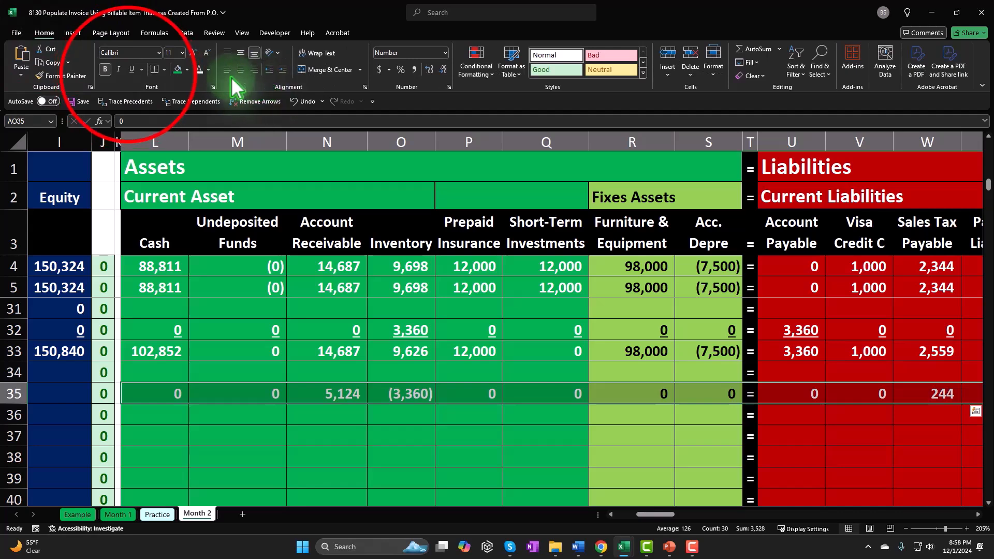
left_click(131, 70)
left_click(809, 429)
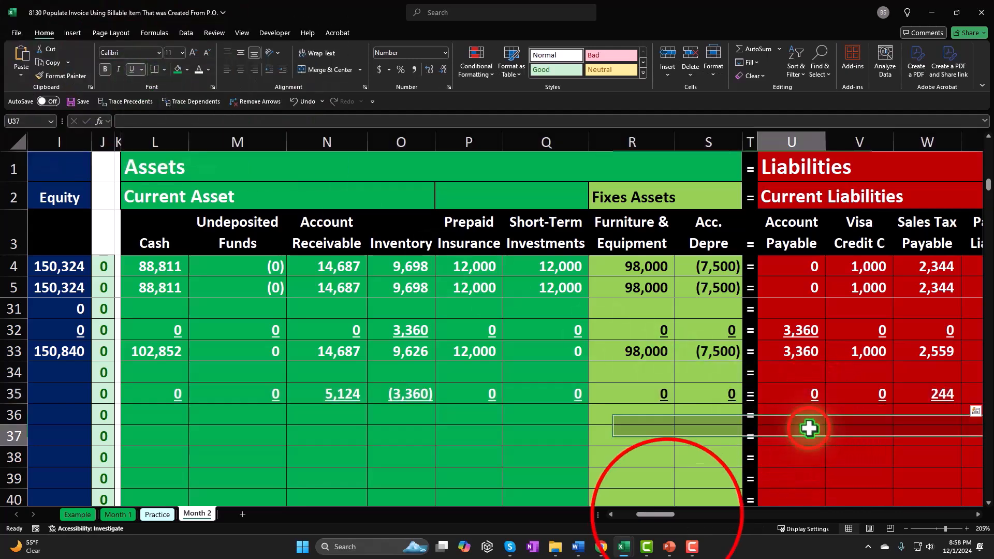
Remove the underline from the equal sign in T35 and the plus sign in Z35
left_click_drag(666, 515, 681, 515)
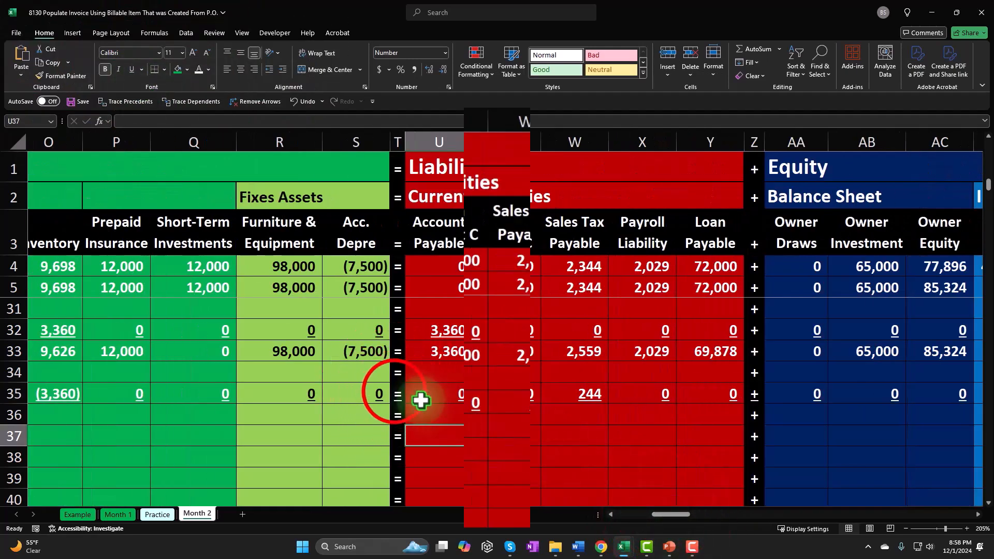
left_click(398, 395)
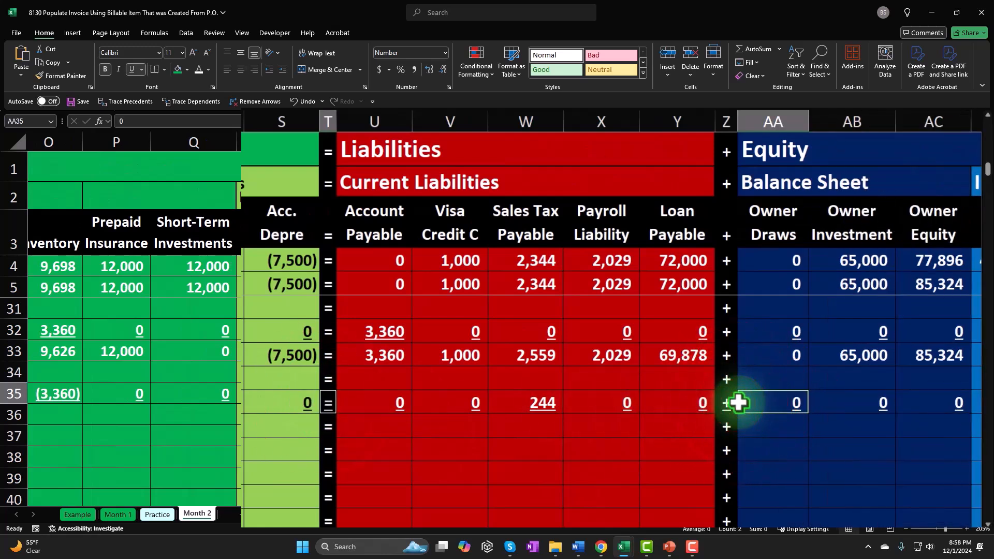
left_click(332, 402)
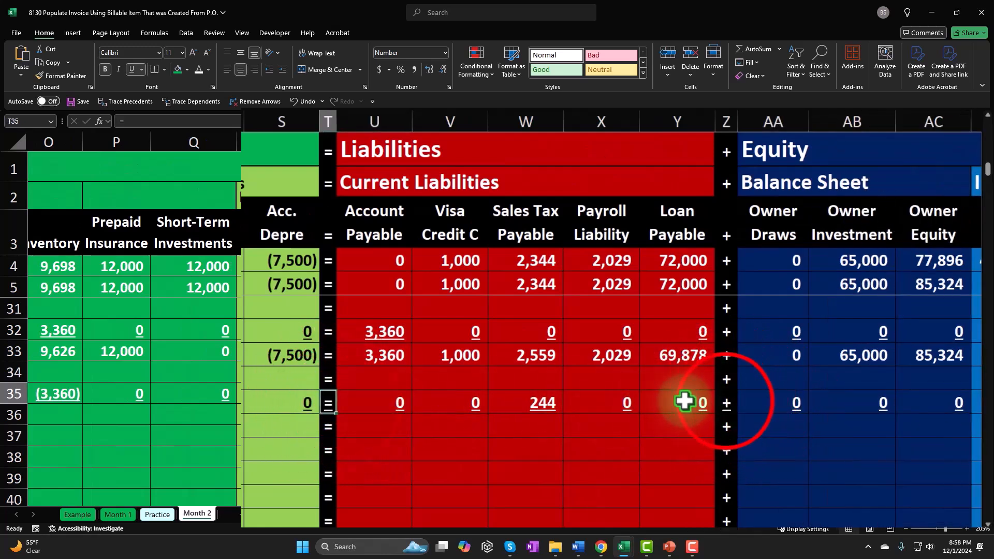
left_click(727, 403, "ctrl")
left_click(510, 417)
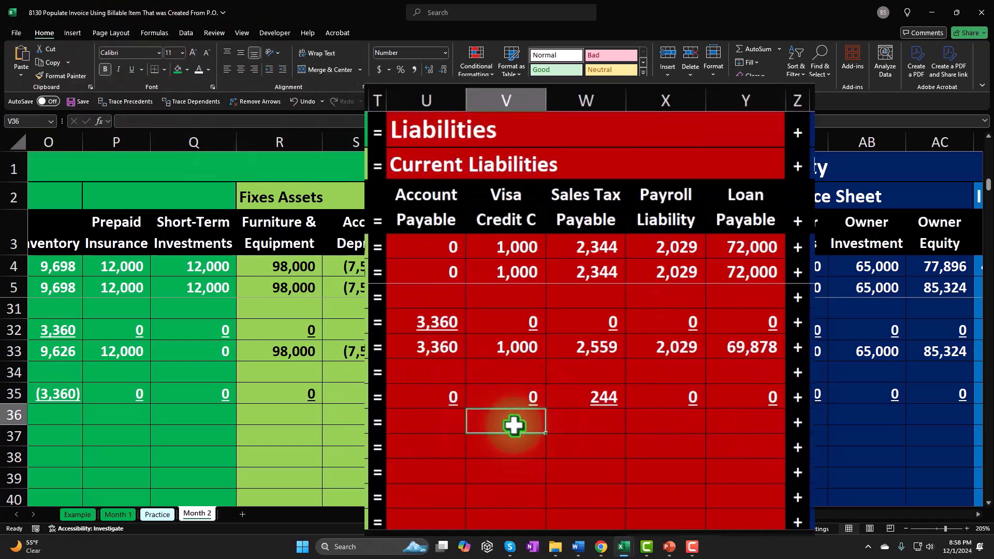
Fill the accounting equation formulas in E33:I33 down through row 35 and check the difference in J35
key("Home")
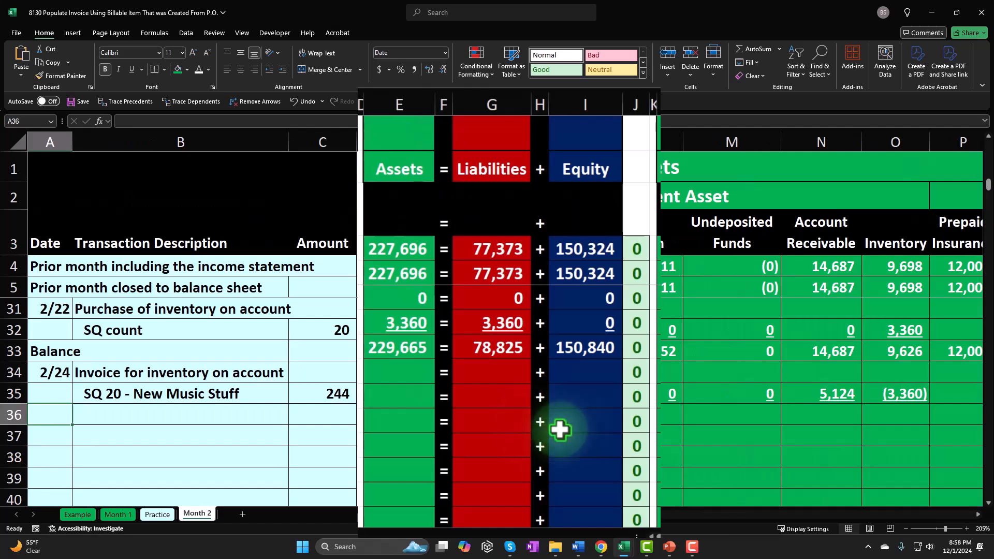
left_click(412, 352)
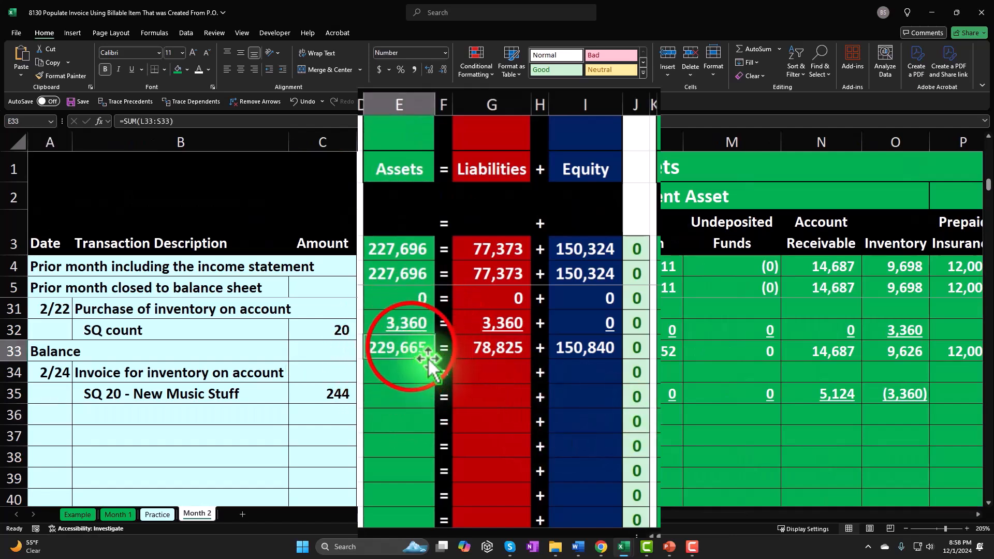
left_click_drag(413, 347, 619, 404)
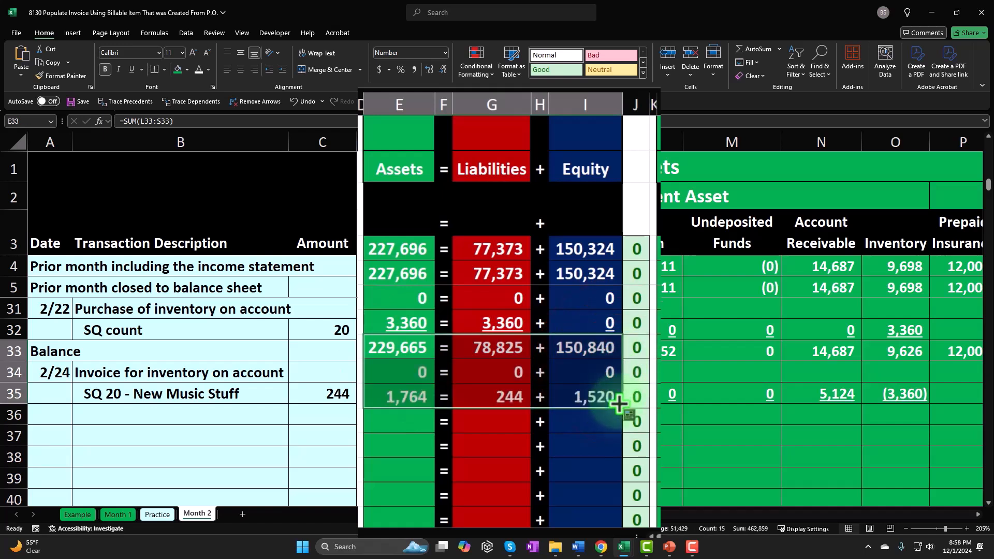
left_click(596, 395)
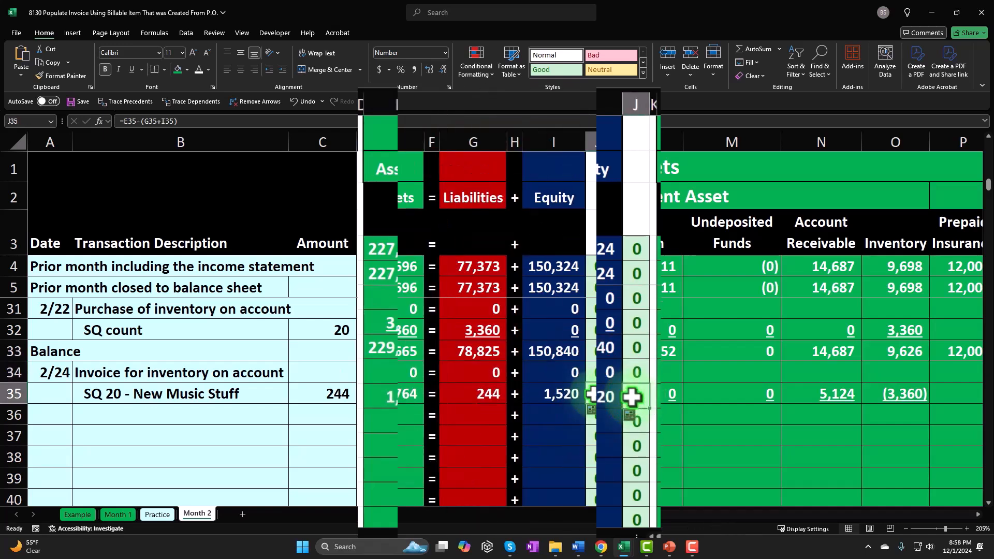
Label the new balance row in A36 by linking it to the Balance label in A33
key("Home")
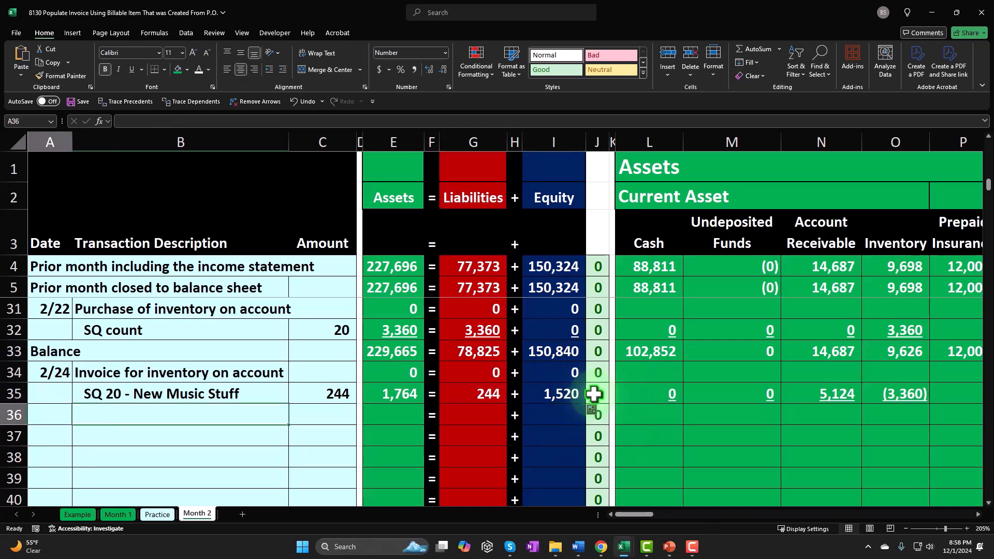
type("=")
key("Up")
key("Up")
key("Up")
key("Tab")
key("Tab")
key("Tab")
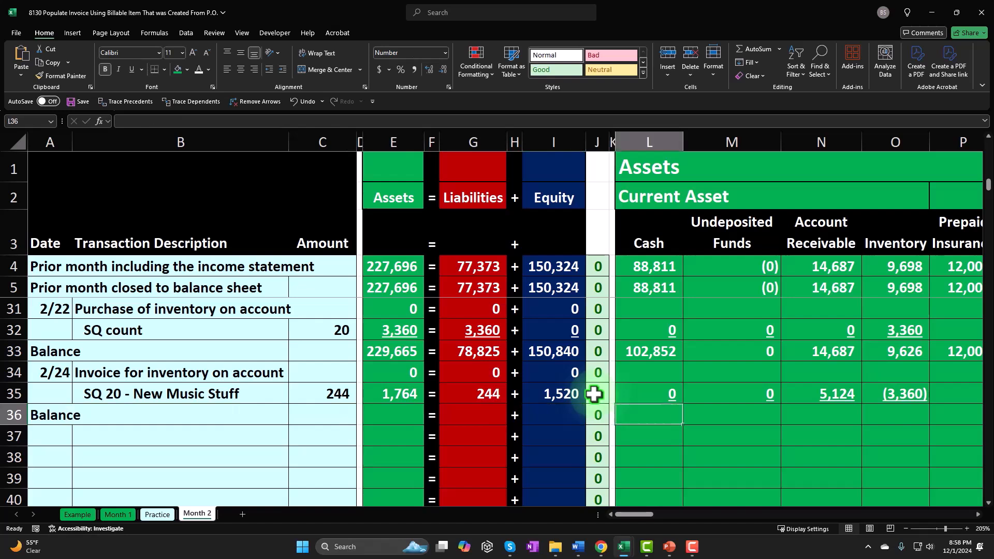
Calculate the cash balance in L36 as the sum of L33:L35
type("=sum")
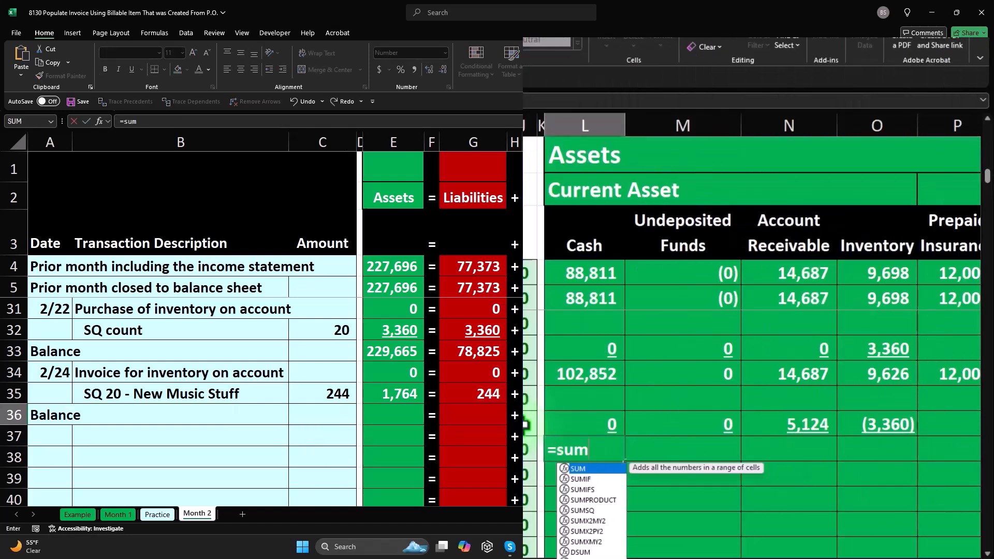
type("(")
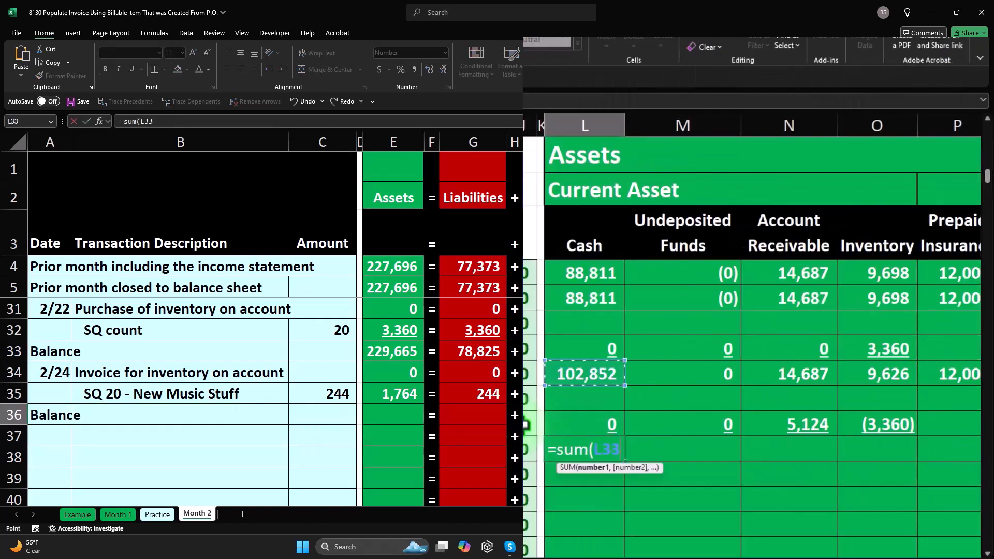
key("Return")
Copy the cash balance formula in L36 across M36:AO36, pasting formulas only
left_click(599, 444)
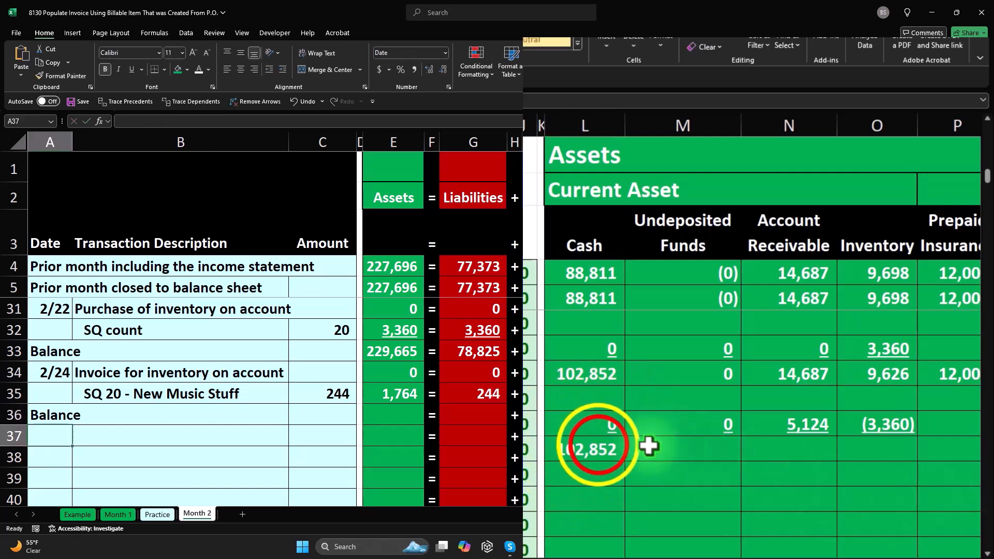
right_click(598, 445)
left_click(639, 92)
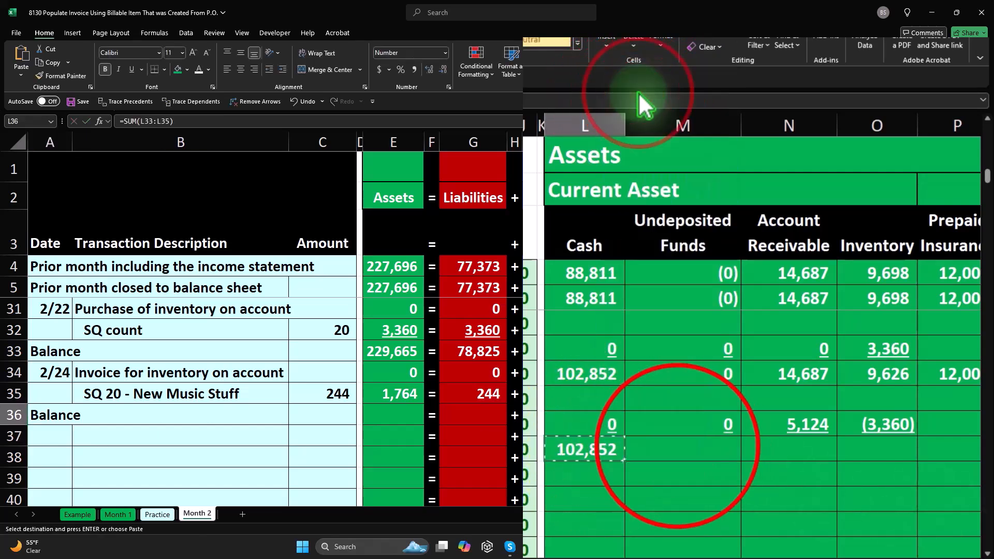
left_click_drag(676, 445, 917, 414)
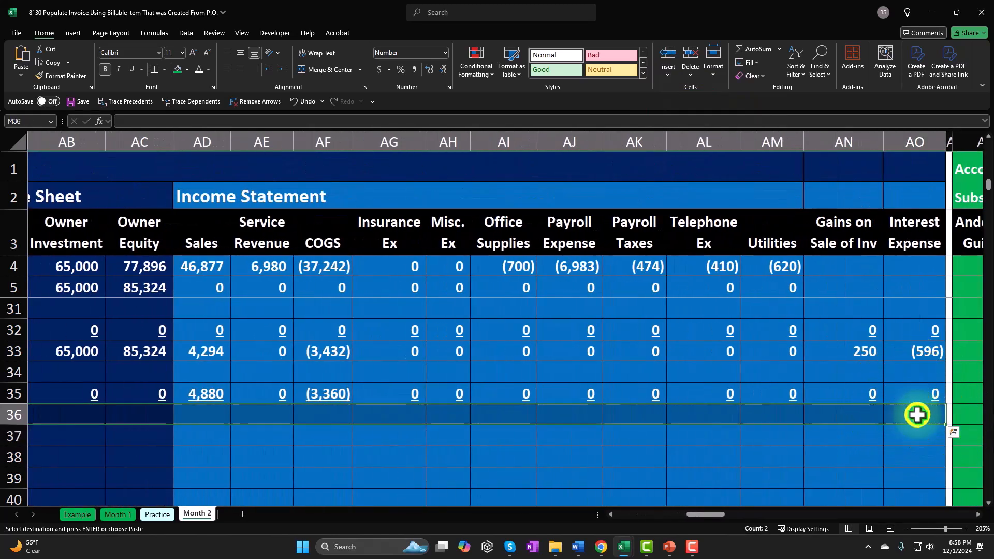
right_click(918, 415)
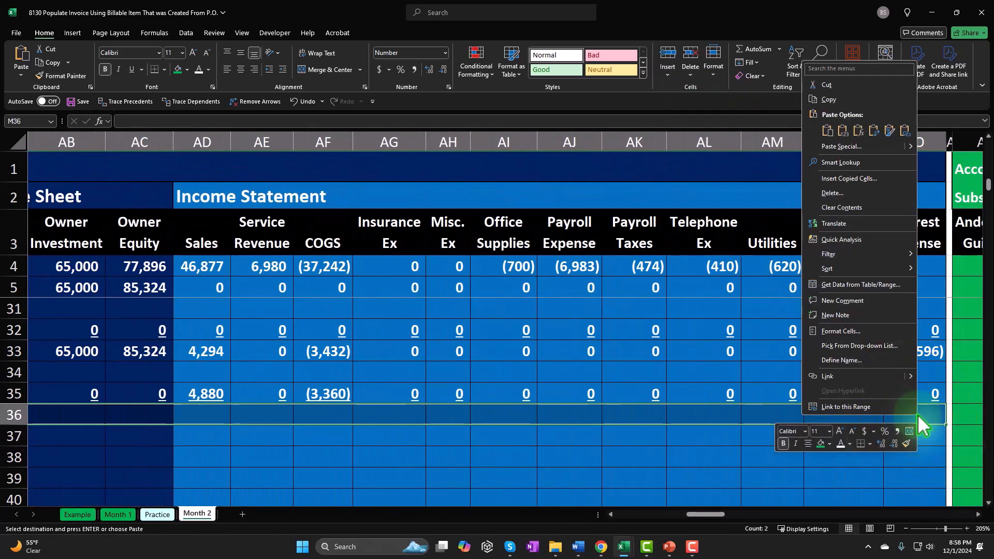
left_click(859, 135)
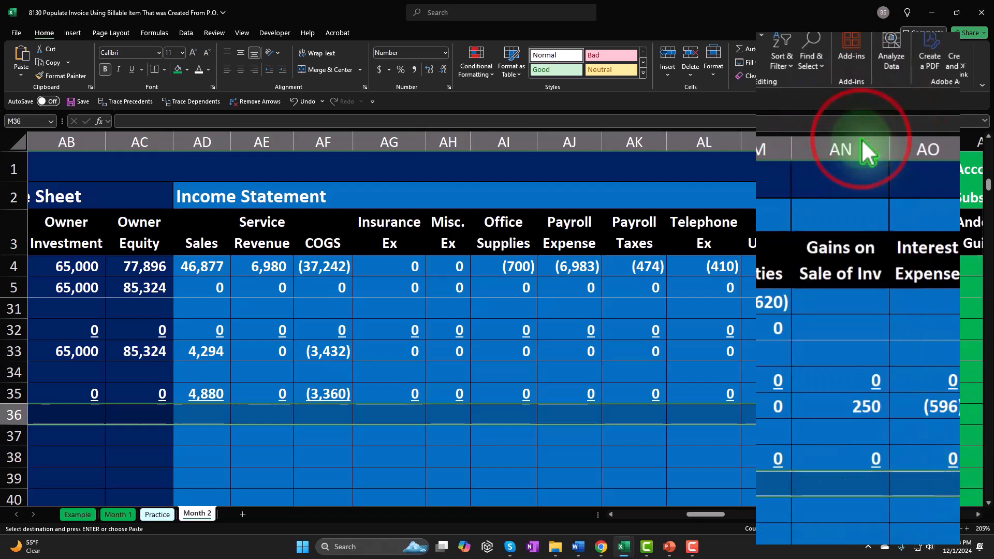
Restore the plus sign in Z36 and the equal sign in T36 by filling them down from row 35
left_click_drag(704, 515, 674, 518)
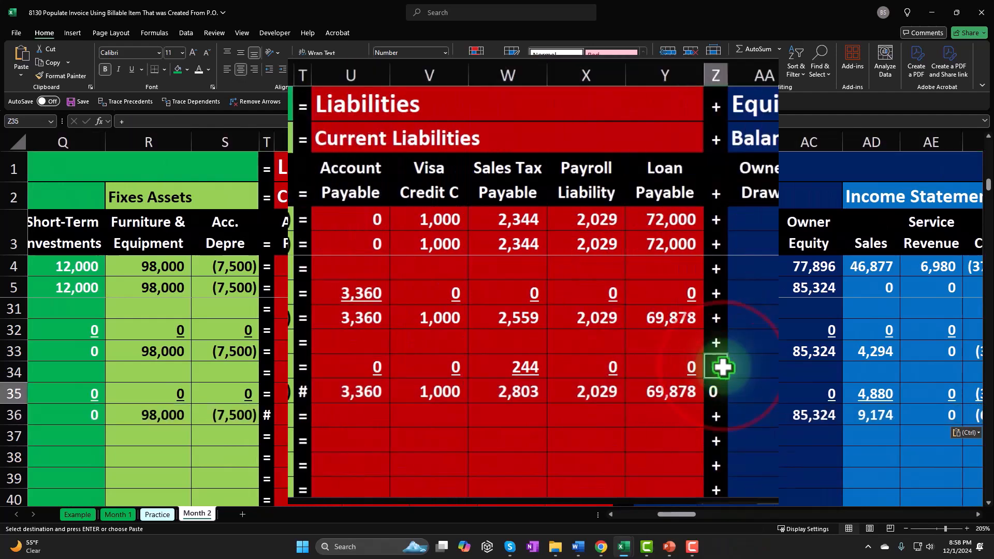
left_click(630, 399)
left_click_drag(729, 379, 726, 396)
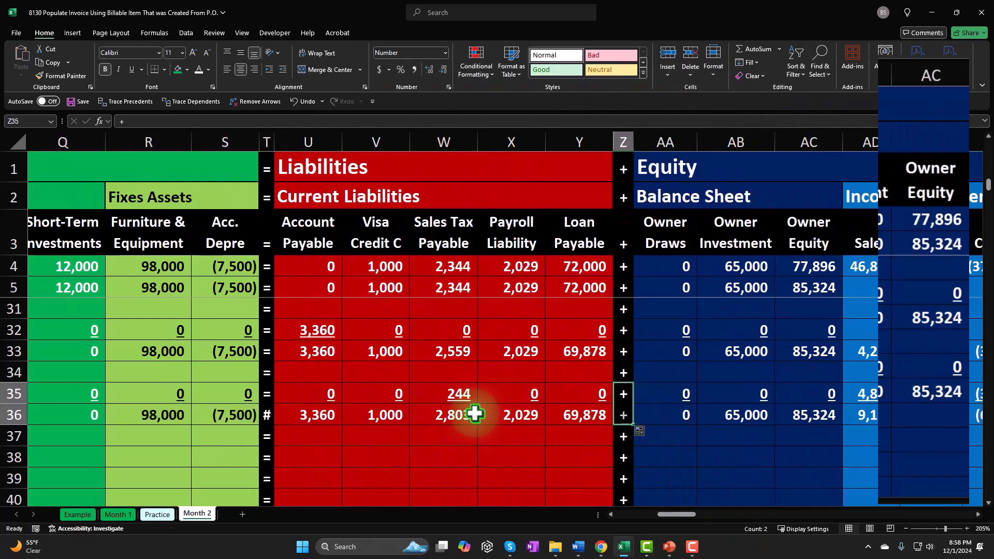
left_click(282, 412)
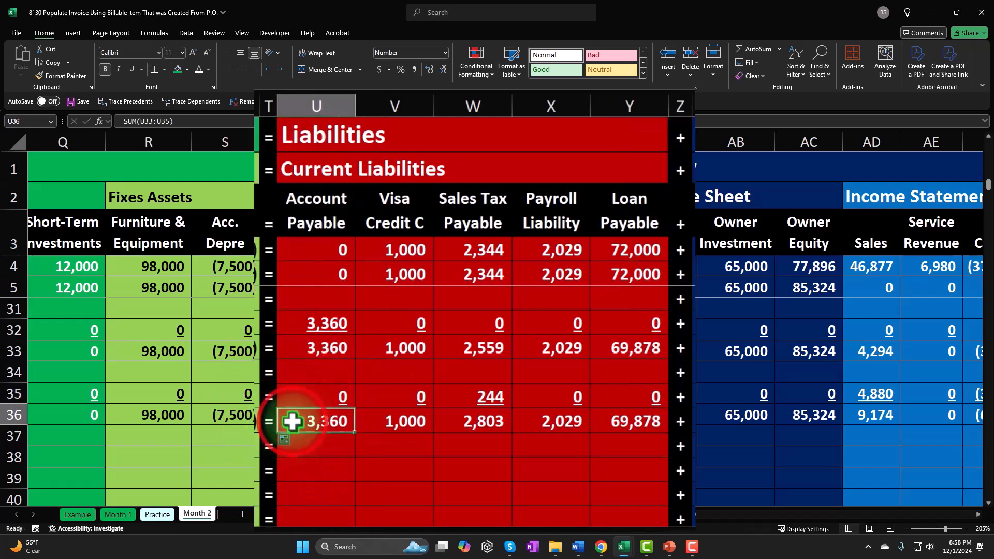
Fill the accounting equation formulas in E35:I35 down into the new balance row 36
key("Left")
key("Left")
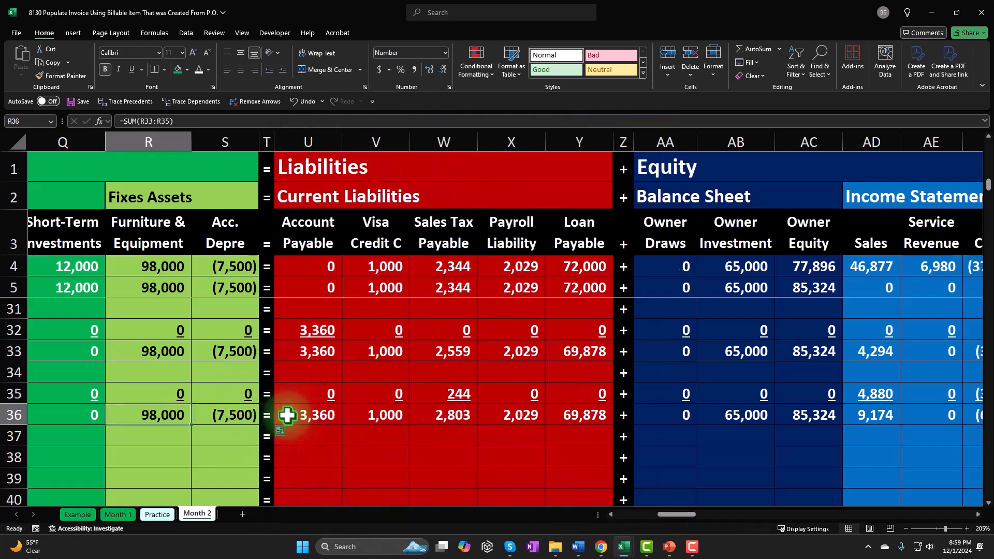
key("Left")
key("Left")
key("Left")
key("Left")
key("Left")
key("Left")
key("Left")
key("Left")
key("Left")
key("Left")
key("Left")
key("Left")
key("Left")
key("Left")
key("Left")
key("Left")
key("Left")
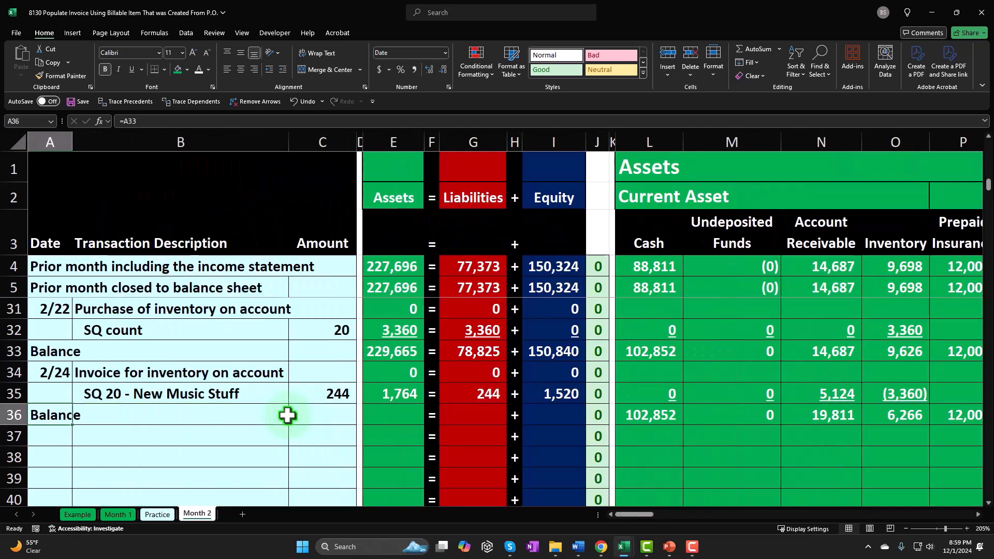
left_click_drag(392, 394, 605, 434)
Underline the assets, liabilities and equity amounts in E35, G35 and I35
left_click(399, 403)
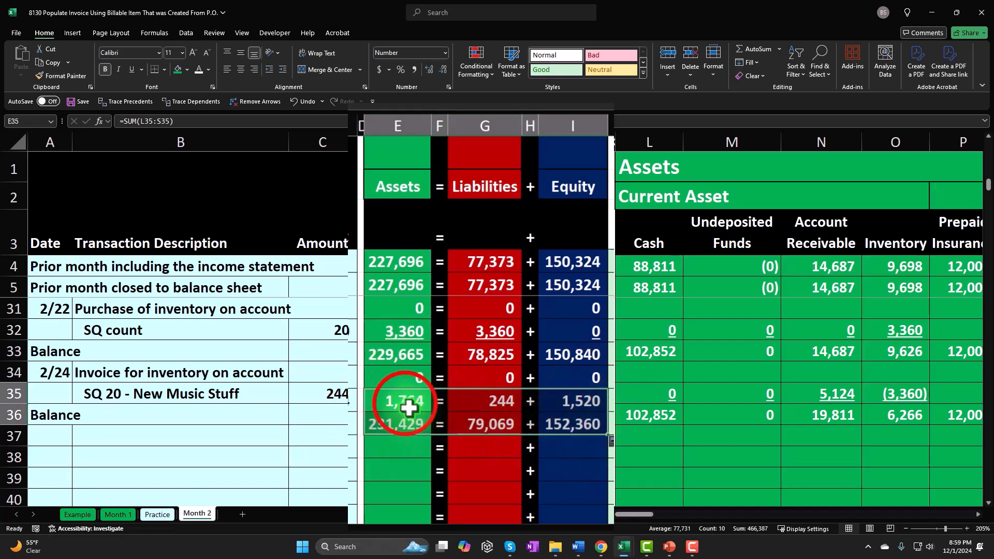
left_click(484, 402, "ctrl")
left_click(557, 402, "ctrl")
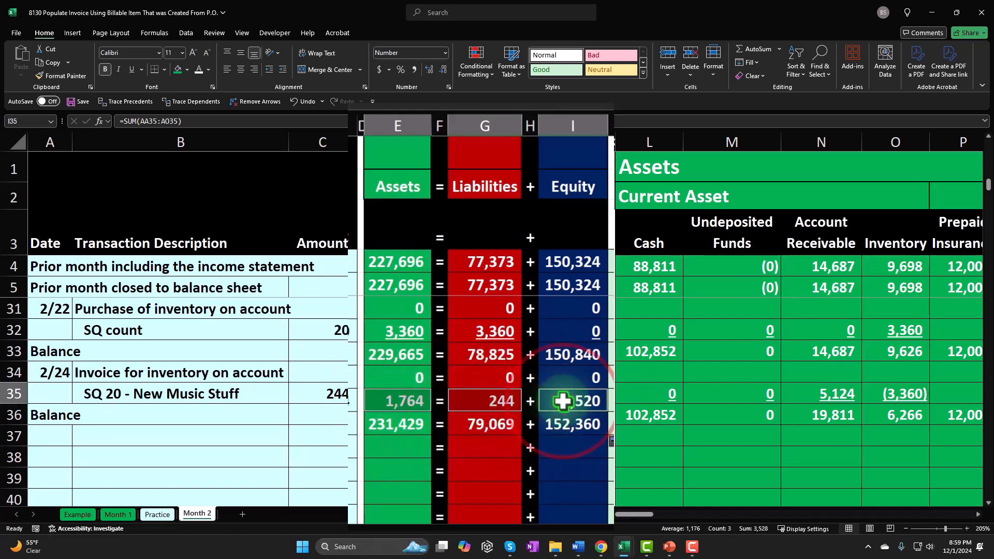
key("ctrl+u")
Examine the accounting equation balances and the inventory balance in O36
left_click(394, 352)
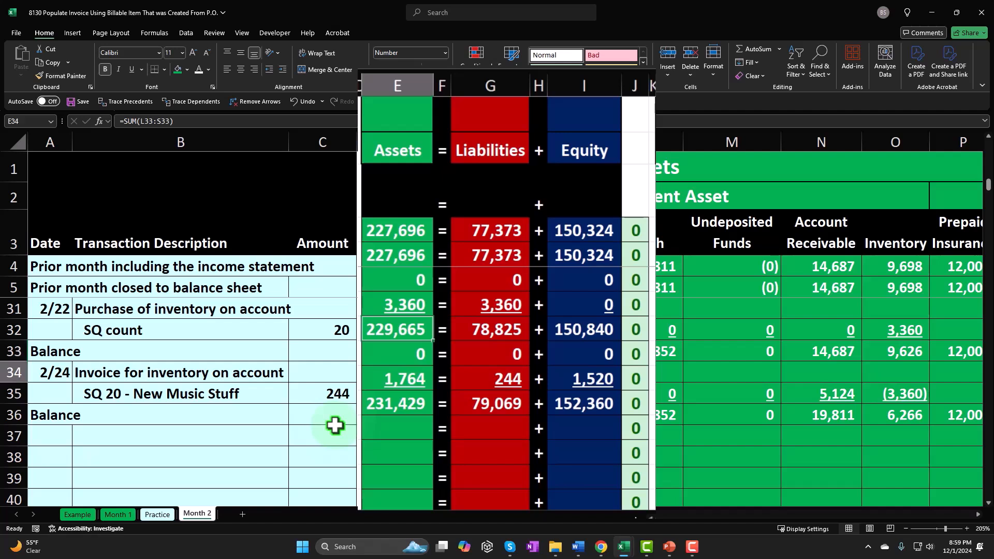
key("Right")
key("Right")
key("Right")
key("Right")
key("Right")
key("Right")
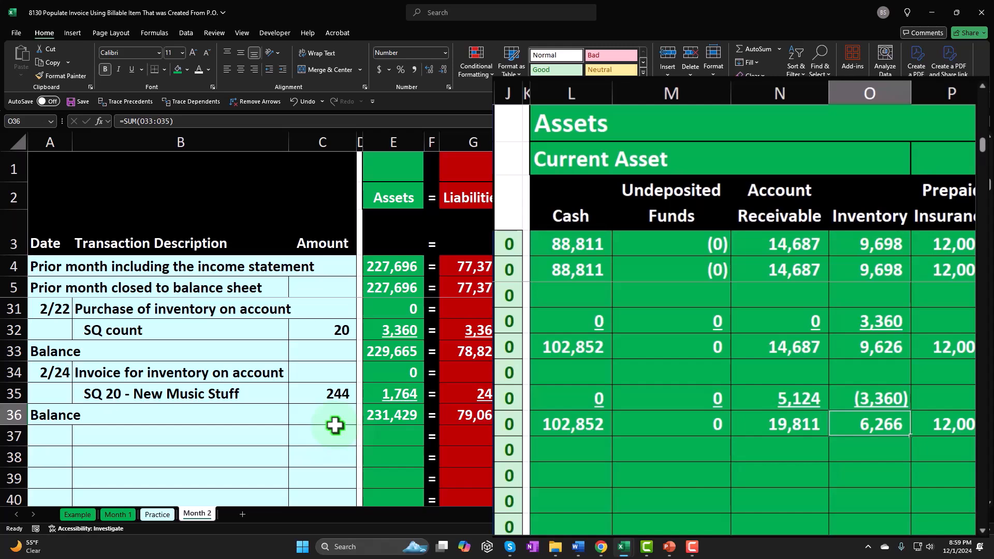
Open the check formula in BD1 of the inventory subsidiary ledger for editing and remove its O33 reference
key("Up")
key("Up")
key("Up")
key("Up")
key("Up")
key("Up")
key("Up")
key("Up")
key("Up")
key("Up")
key("Up")
key("Up")
key("Up")
key("Up")
key("Up")
key("Up")
key("Up")
key("Up")
key("Up")
key("Up")
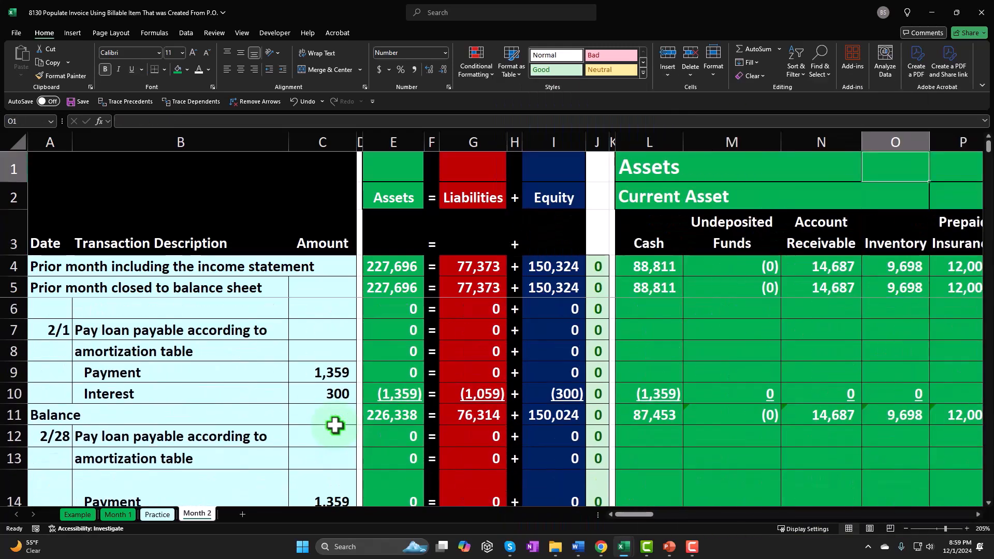
key("Right")
key("Right")
key("Right")
key("Right")
key("Right")
key("Right")
key("Right")
key("Right")
key("Right")
key("Right")
key("Right")
key("Right")
key("Right")
key("Right")
key("Right")
key("Right")
key("Right")
key("Right")
key("Right")
key("Right")
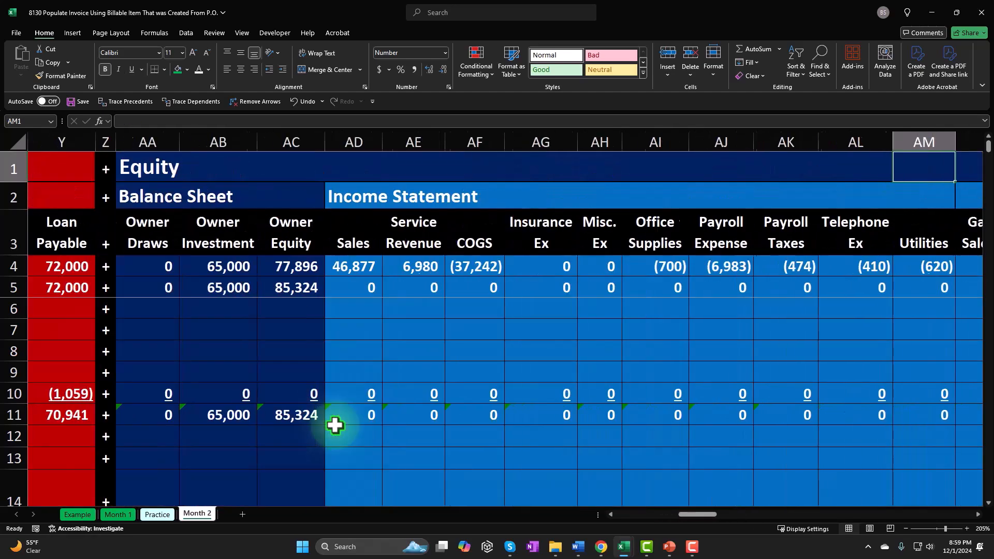
key("Right")
key("Right")
key("Right")
key("Right")
key("Right")
key("Right")
key("Right")
key("Right")
key("Right")
key("Right")
key("Right")
key("Right")
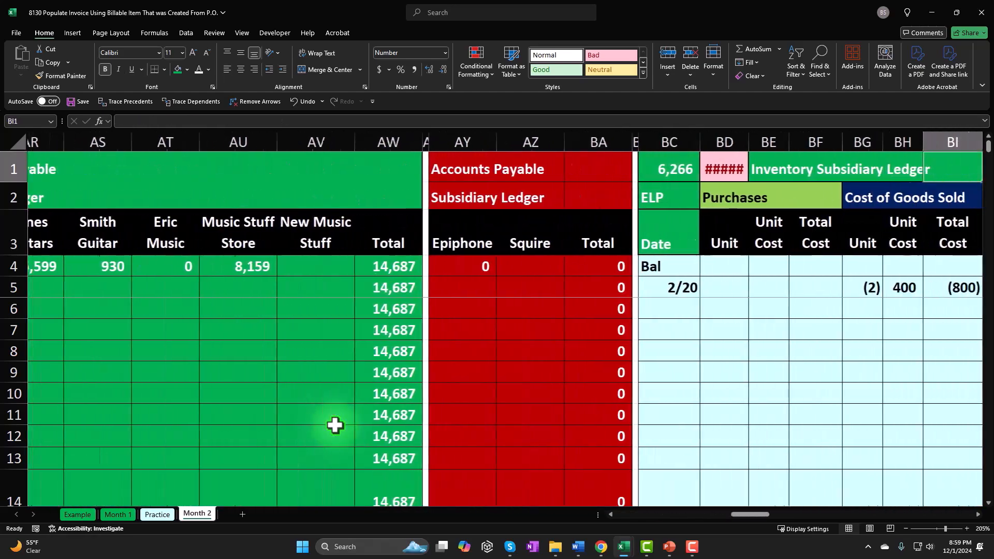
double_click(553, 169)
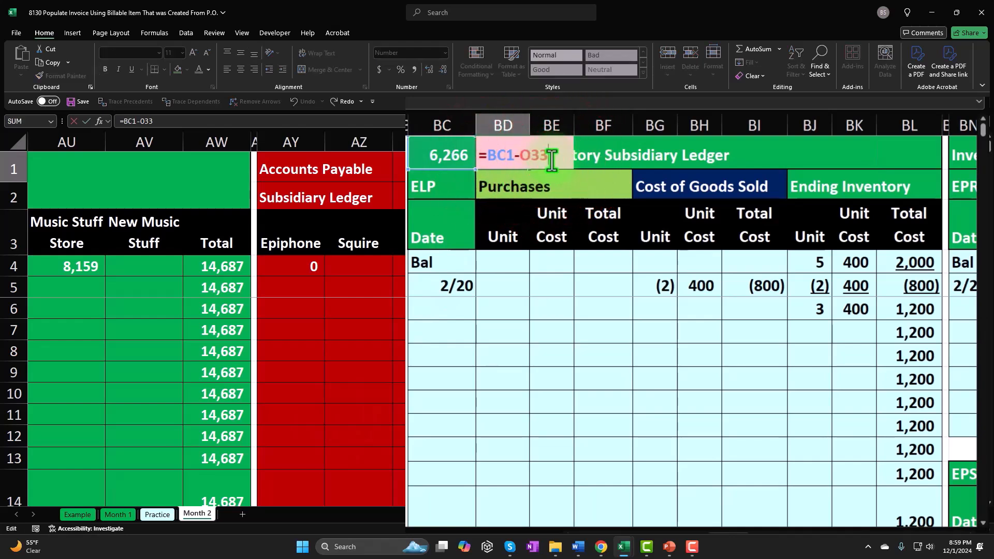
key("BackSpace")
key("BackSpace")
key("BackSpace")
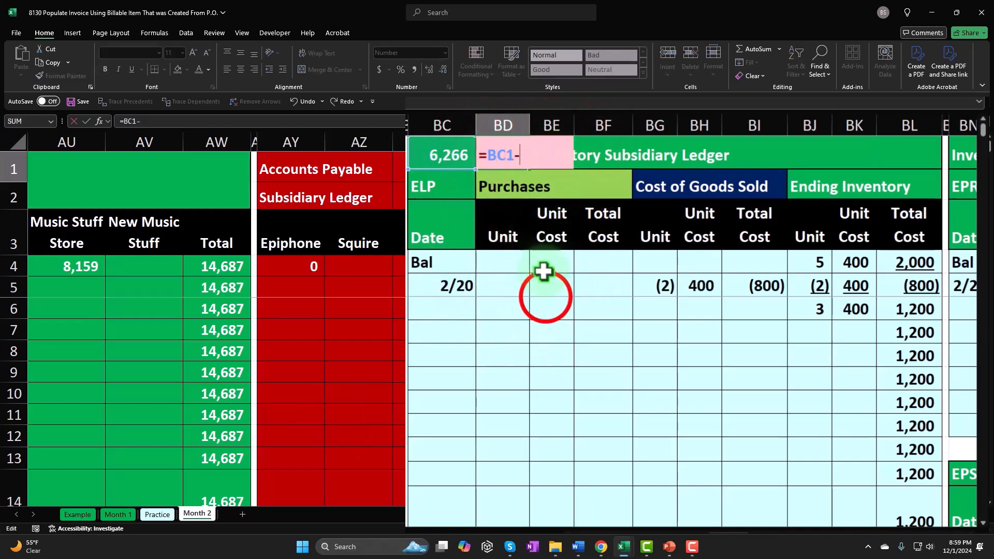
left_click_drag(545, 279, 546, 298)
key("BackSpace")
key("BackSpace")
key("BackSpace")
key("BackSpace")
key("BackSpace")
key("BackSpace")
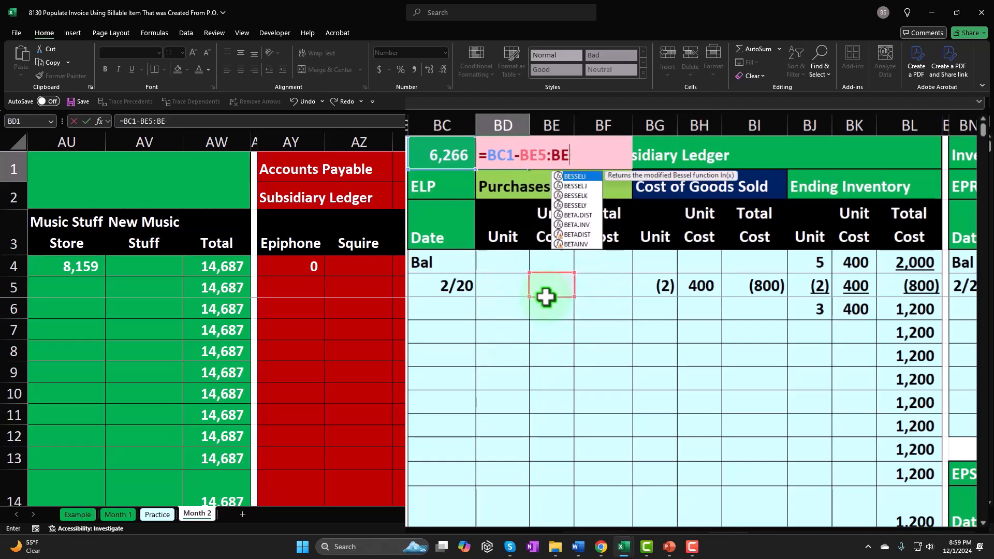
key("BackSpace")
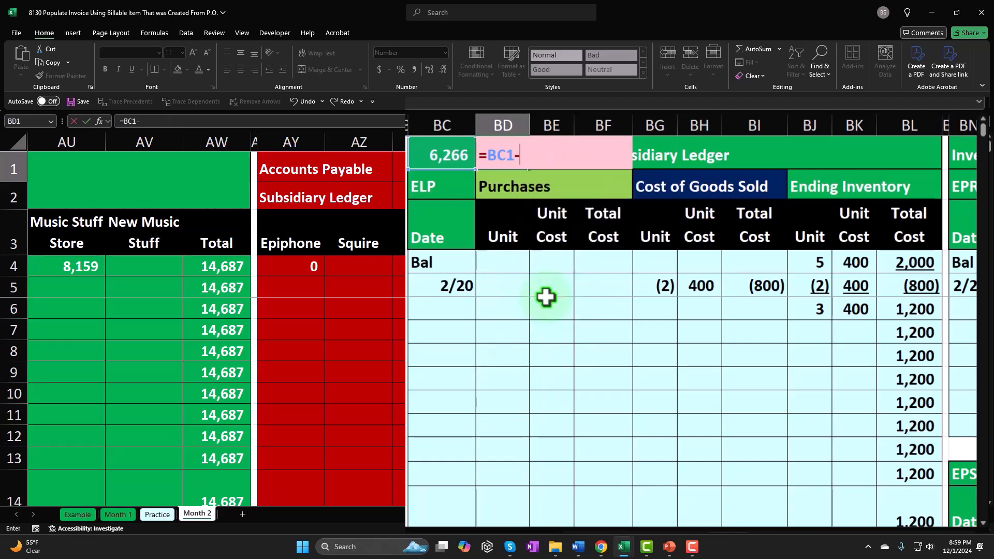
Complete the check formula in BD1 as =BC1-O36, subtracting the inventory balance in row 36
key("Down")
key("Left")
key("Left")
key("Left")
key("Left")
key("Left")
key("Left")
key("Left")
key("Left")
key("Left")
key("Left")
key("Left")
key("Left")
key("Left")
key("Left")
key("Left")
key("Left")
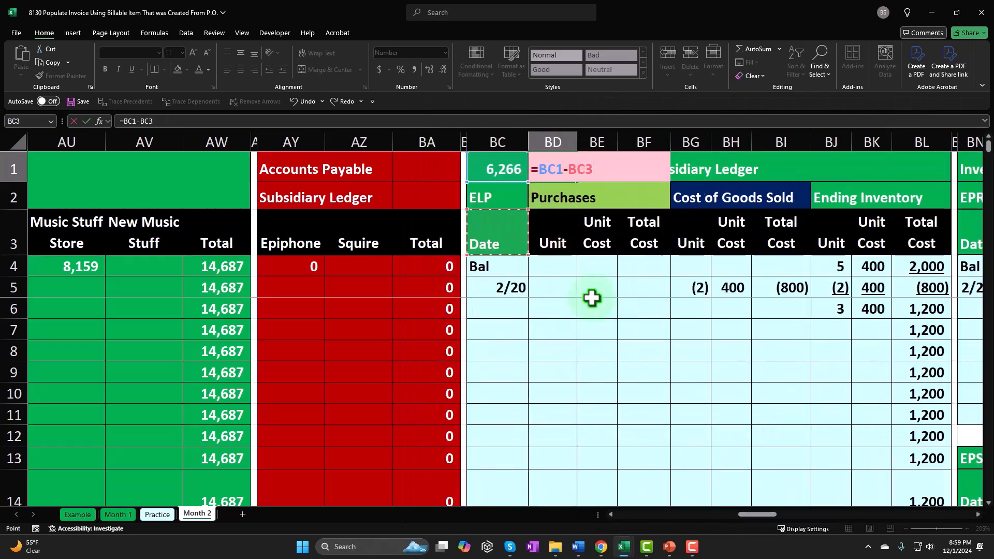
key("Left")
key("Left")
key("Left")
key("Left")
key("Left")
key("Left")
key("Left")
key("Left")
key("Left")
key("Left")
key("Left")
key("Left")
key("Left")
key("Left")
key("Left")
key("Left")
key("Left")
key("Left")
key("Left")
key("Left")
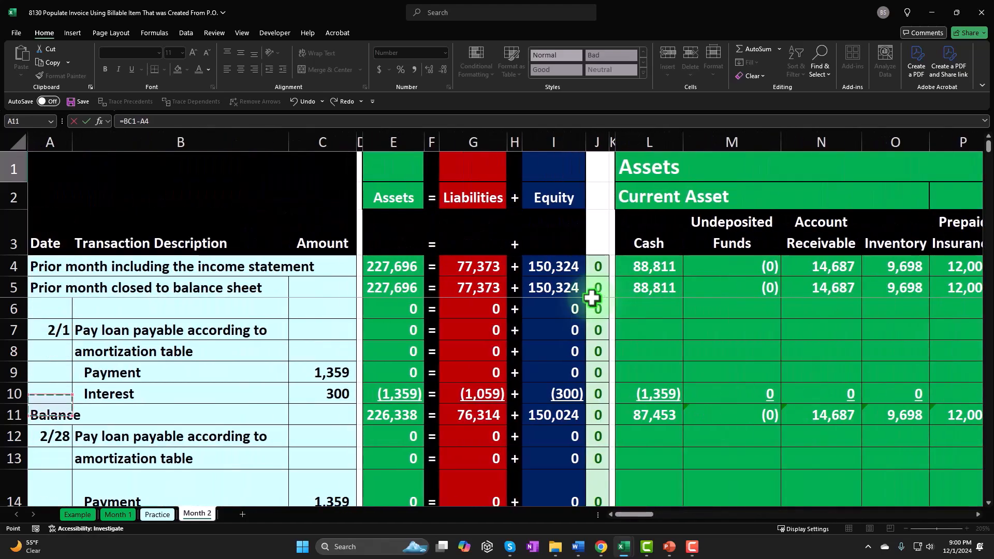
key("Down")
key("Down")
key("Down")
key("Down")
key("Down")
key("Down")
key("Down")
key("Down")
key("Down")
key("Down")
key("Down")
key("Down")
key("Down")
key("Down")
key("Down")
key("Down")
key("Down")
key("Down")
key("Down")
key("Down")
key("Right")
key("Right")
key("Down")
key("Down")
key("Down")
key("Down")
key("Down")
key("Down")
key("Down")
key("Down")
key("Down")
key("Down")
key("Right")
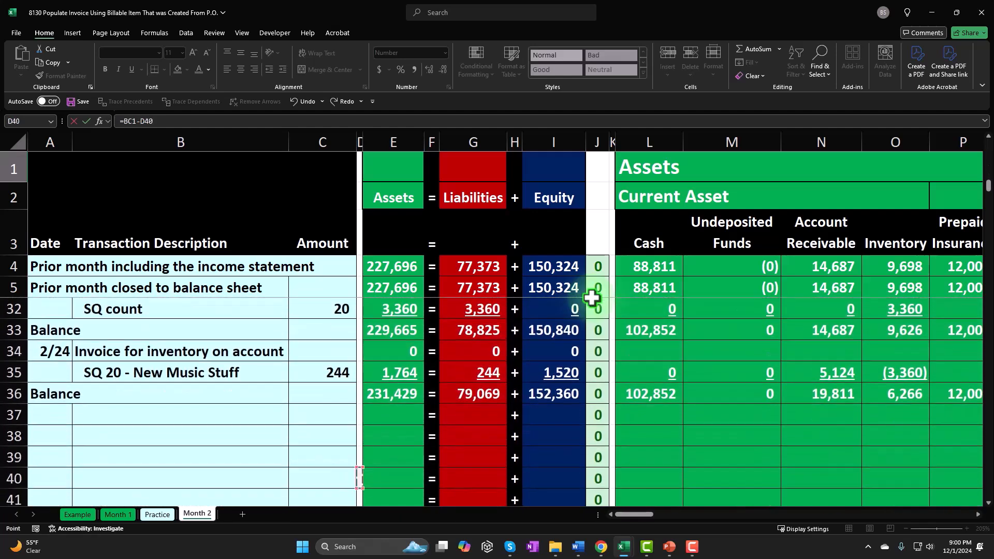
key("Right")
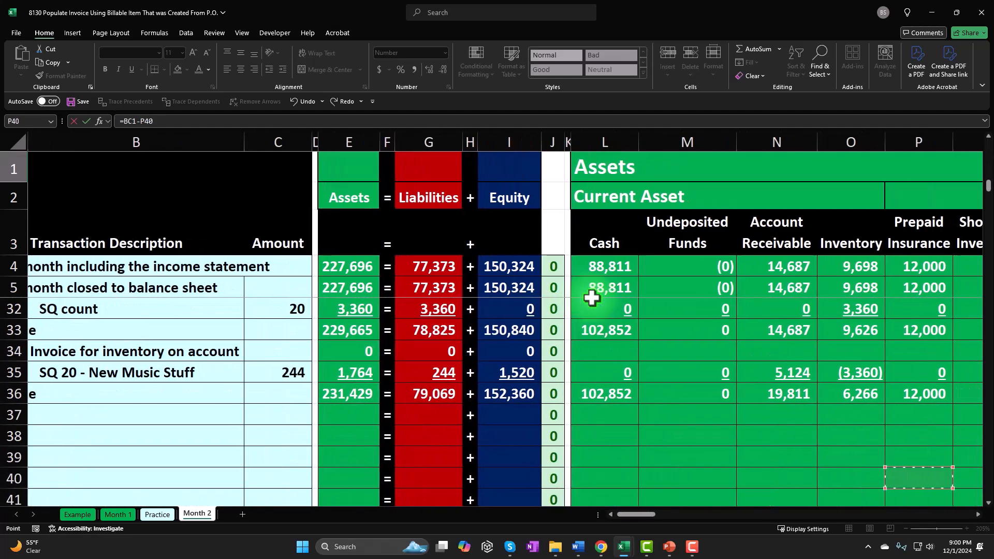
key("Up")
key("Up")
key("Up")
key("Up")
key("Up")
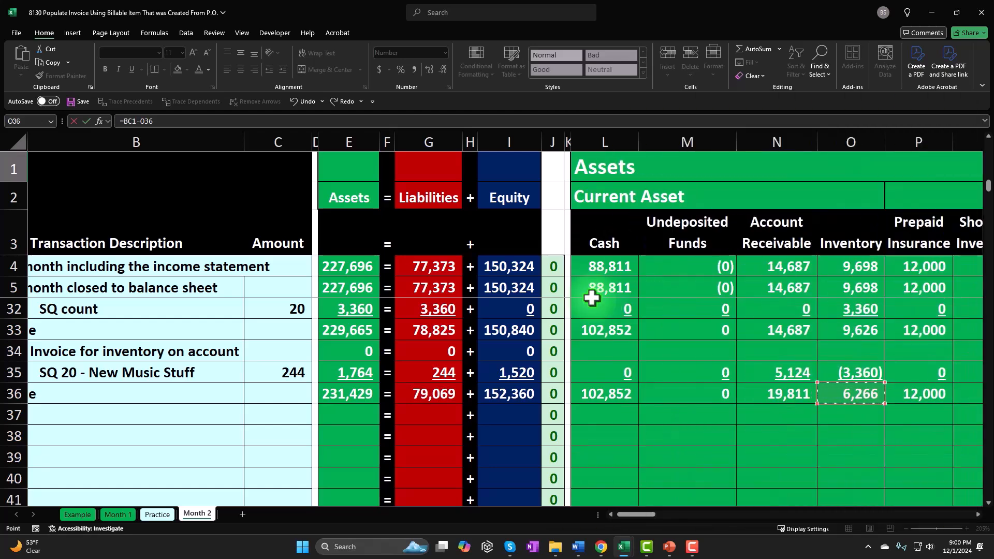
key("Return")
Trace the precedents of the inventory subsidiary ledger total in BC1, and remove the tracing arrows
key("Right")
key("Right")
key("Right")
key("Up")
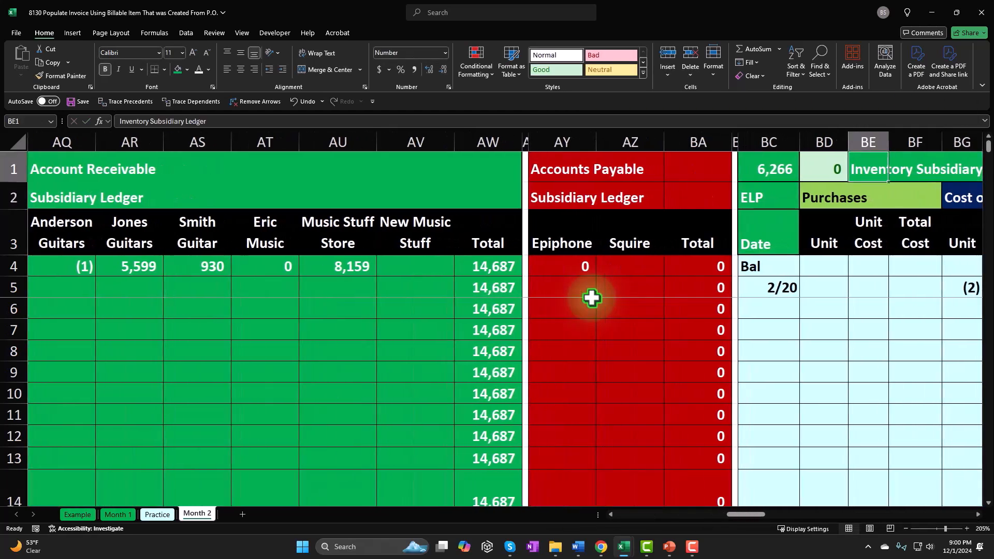
key("Right")
key("Right")
key("Right")
key("Right")
key("Right")
key("Right")
key("Right")
key("Right")
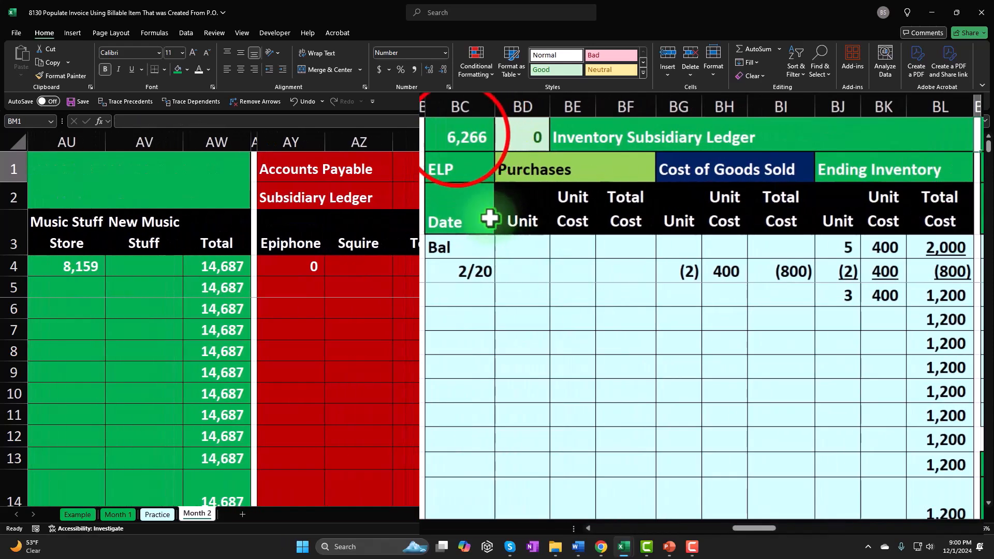
left_click(458, 136)
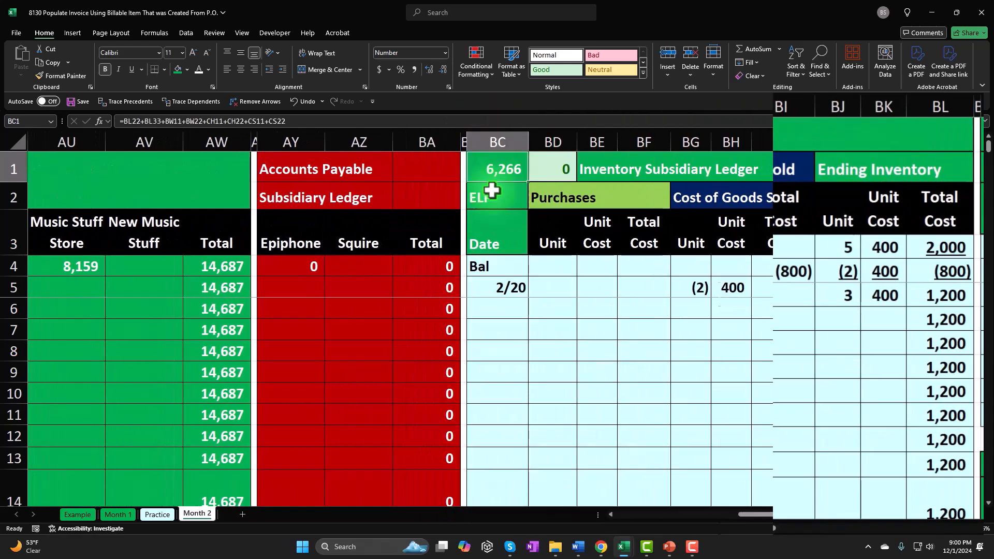
scroll(782, 355, "down", 4)
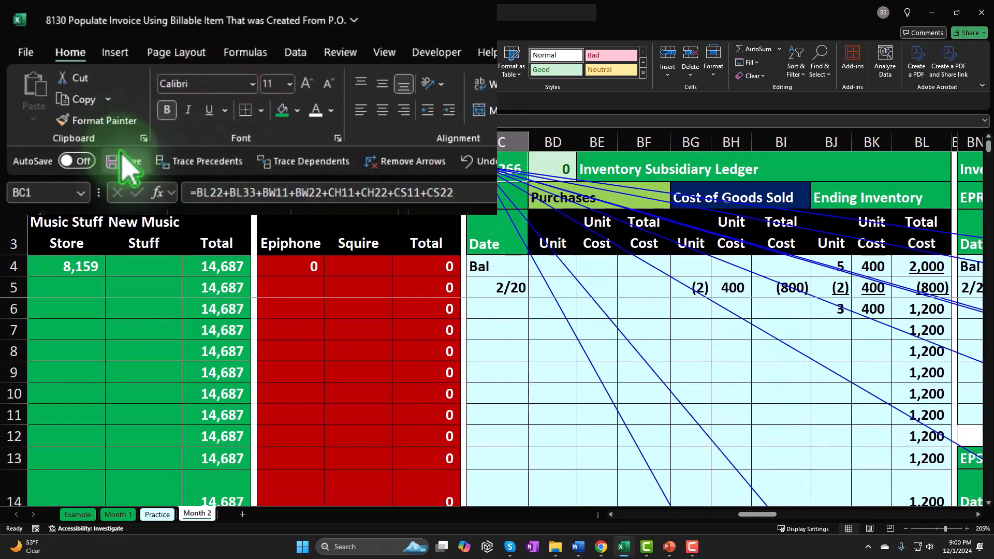
left_click(395, 161)
Select the income statement balances in AD36:AO36 to examine the net income they add up to
left_click(477, 417)
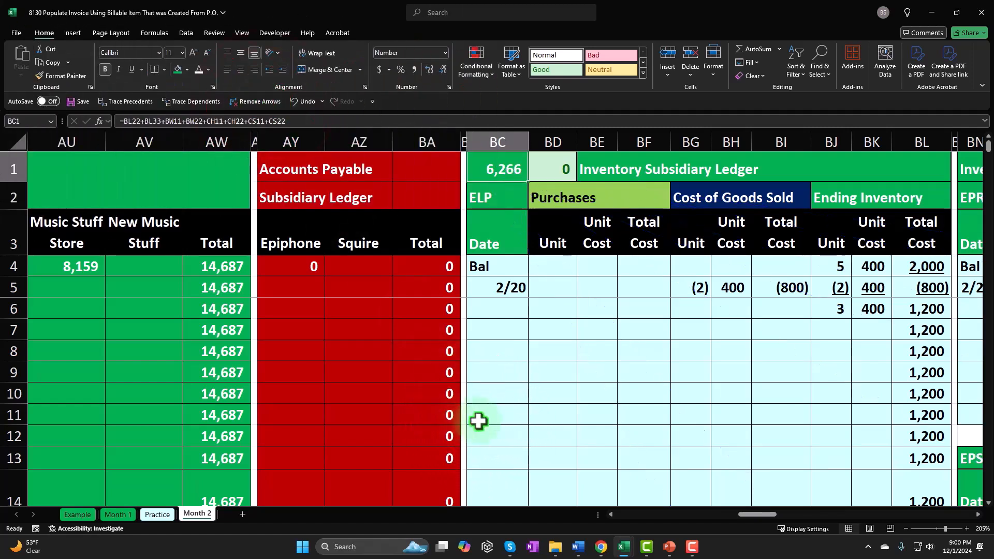
key("Left")
key("Left")
key("Left")
key("Left")
key("Left")
key("Left")
key("Left")
key("Left")
key("Left")
key("Left")
key("Left")
key("Left")
key("Left")
key("Left")
key("Left")
key("Left")
key("Left")
key("Left")
key("Left")
key("Left")
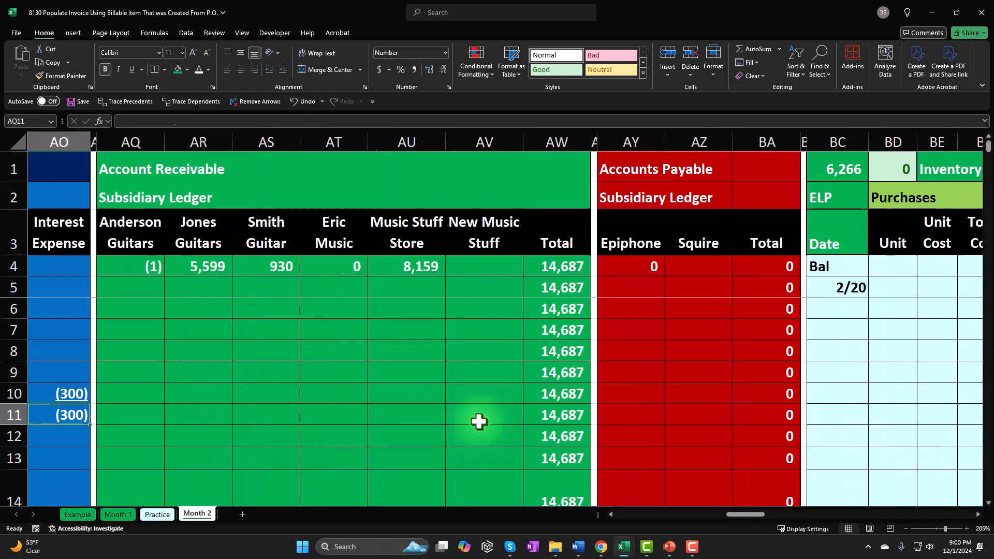
key("Left")
key("Left")
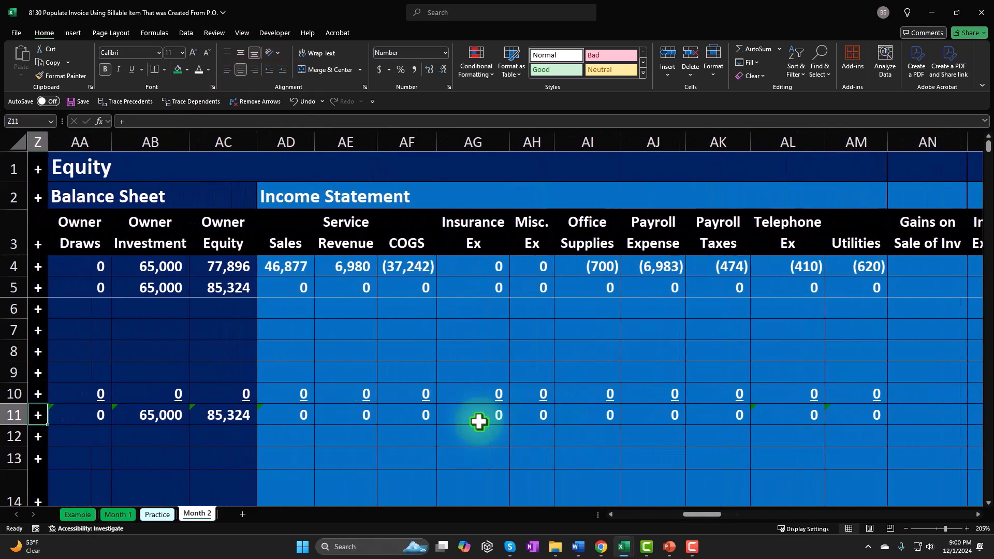
scroll(375, 404, "down", 6)
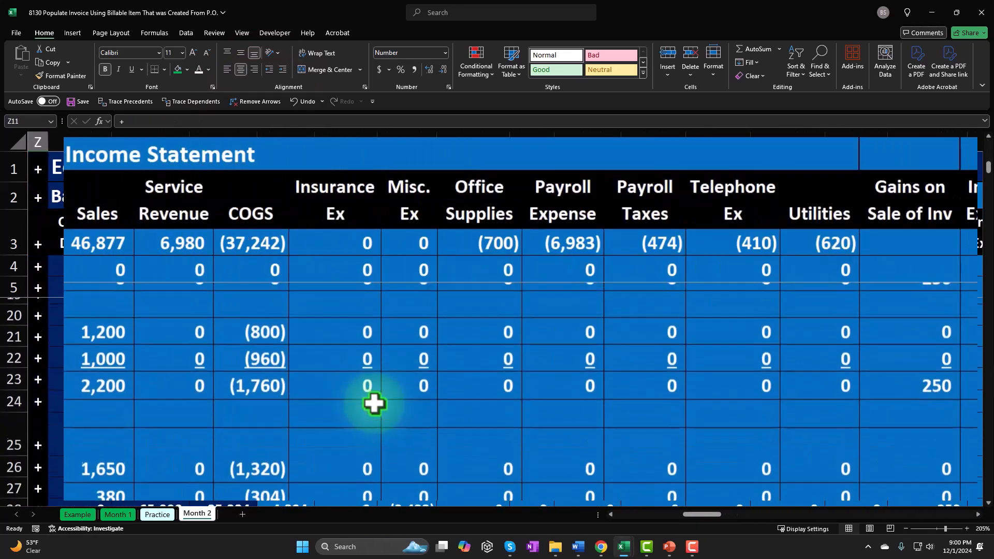
scroll(374, 404, "down", 3)
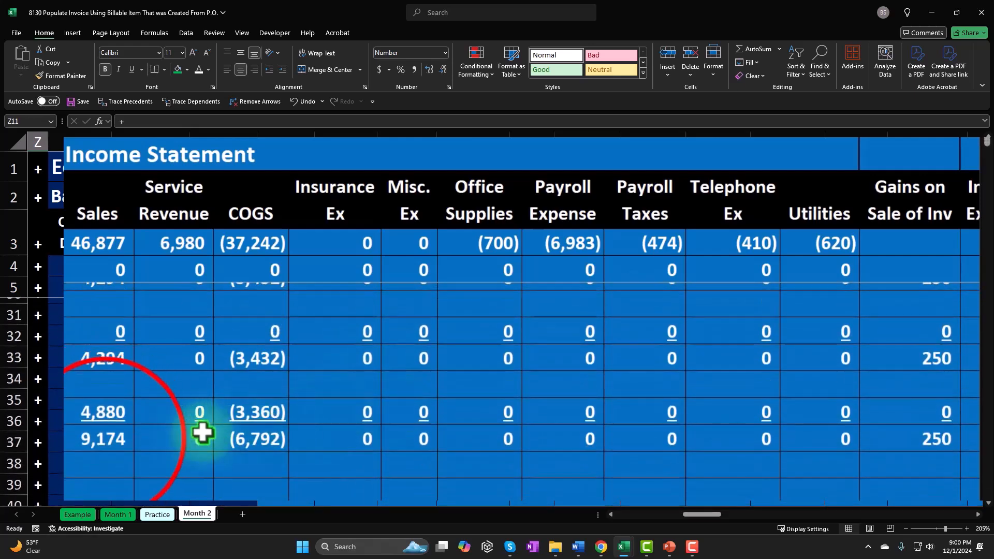
left_click(292, 421)
left_click_drag(292, 421, 937, 421)
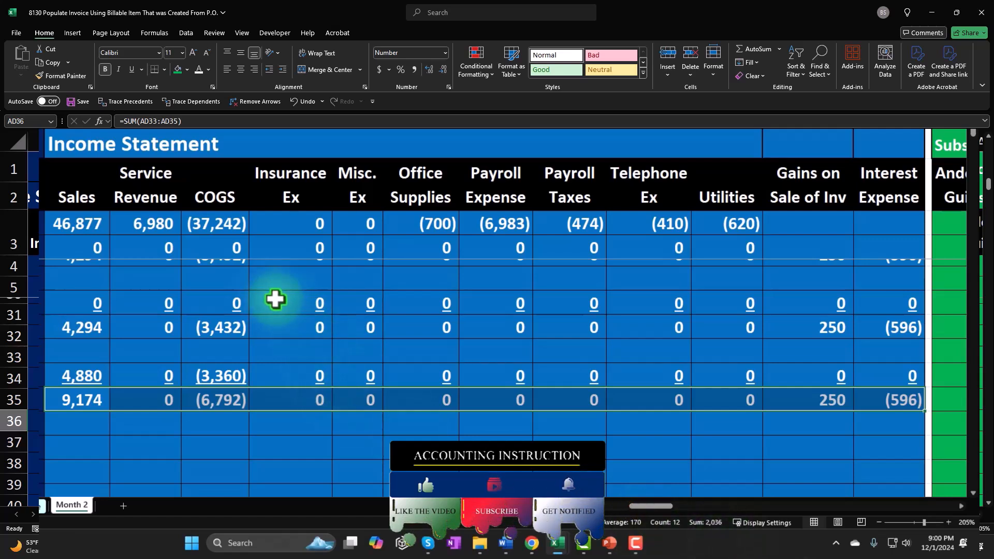
Add the prior month income statement balances in AD4:AO4 to the selection to examine the combined net income of both periods
left_click_drag(90, 223, 858, 222)
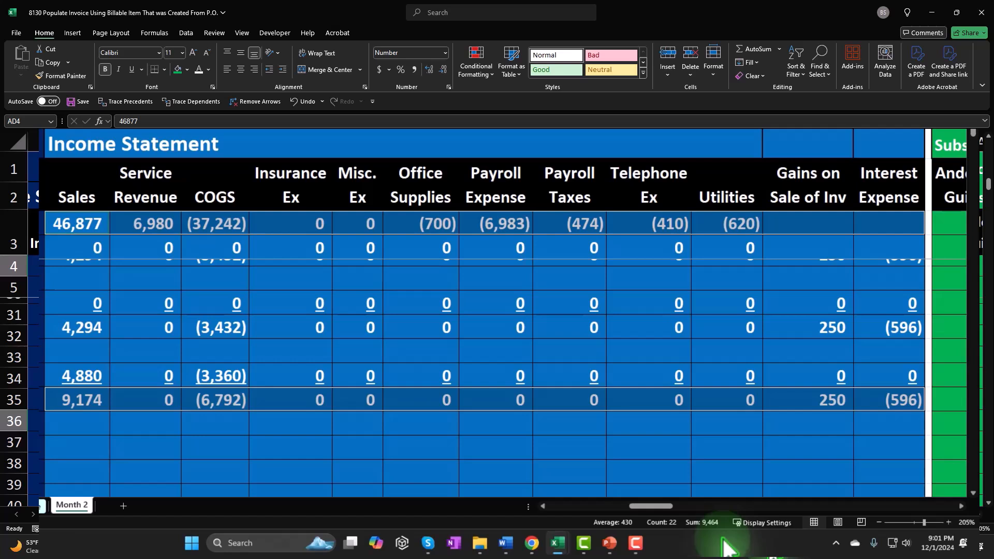
left_click(579, 447)
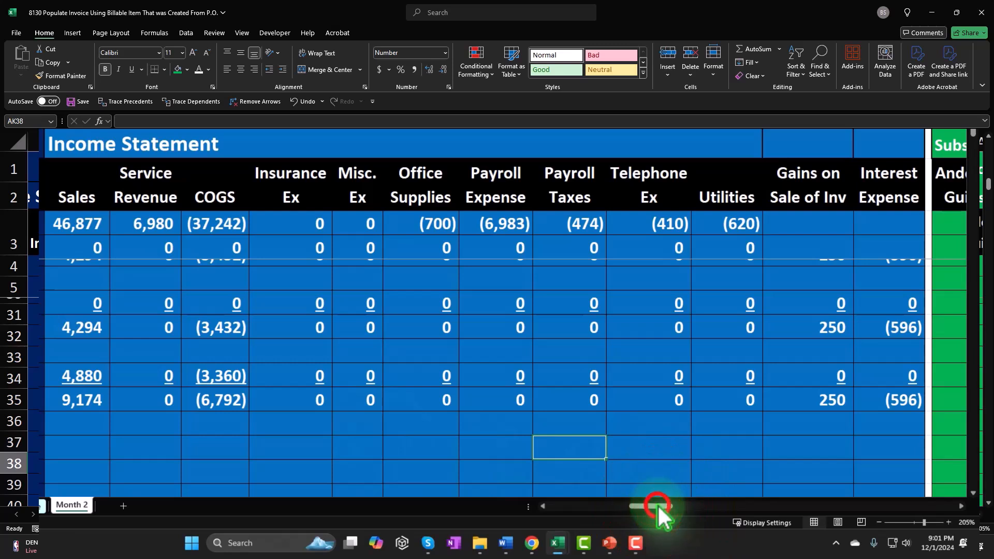
left_click_drag(657, 504, 654, 506)
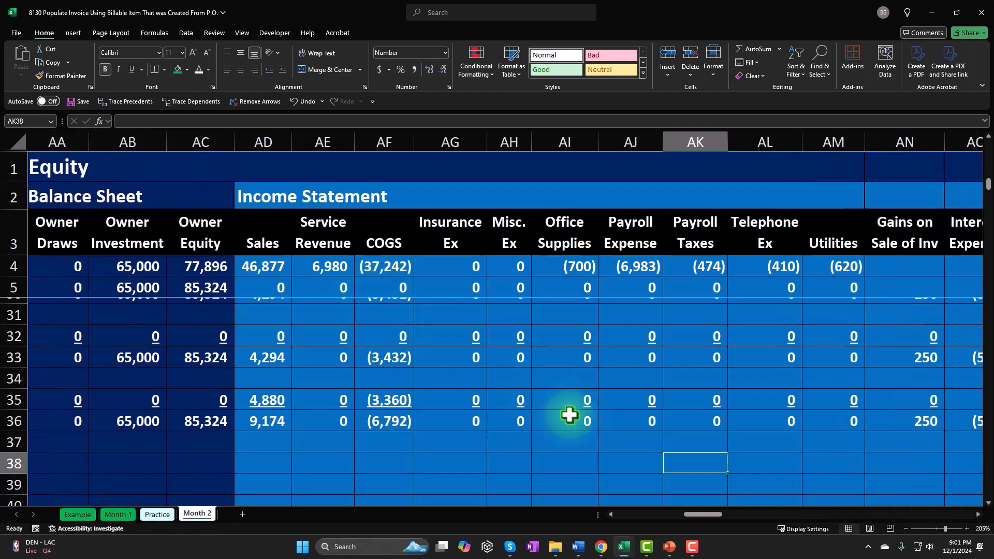
Return to the transaction description columns of the Month 2 worksheet and unfreeze the panes currently frozen above row 6
left_click_drag(703, 515, 240, 443)
left_click(246, 458)
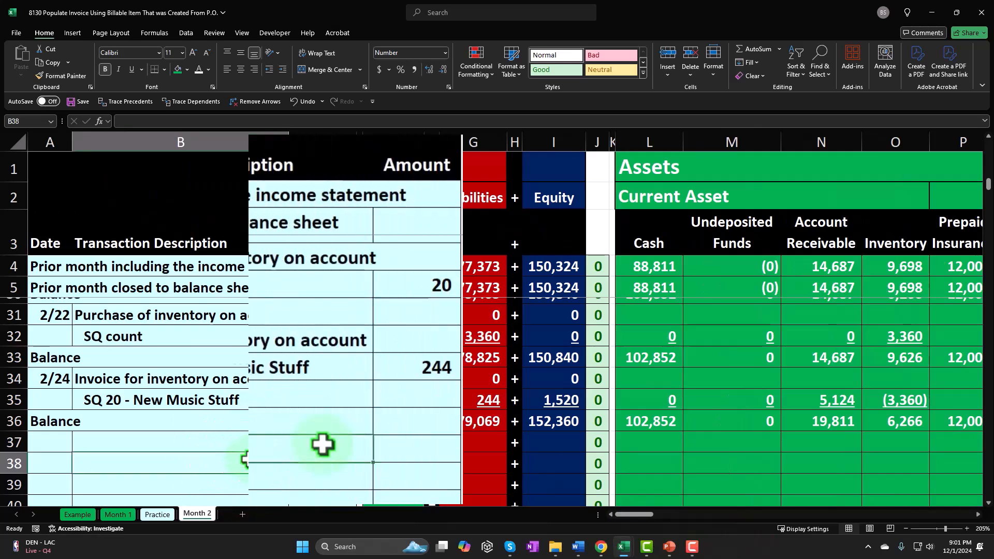
scroll(316, 435, "up", 8)
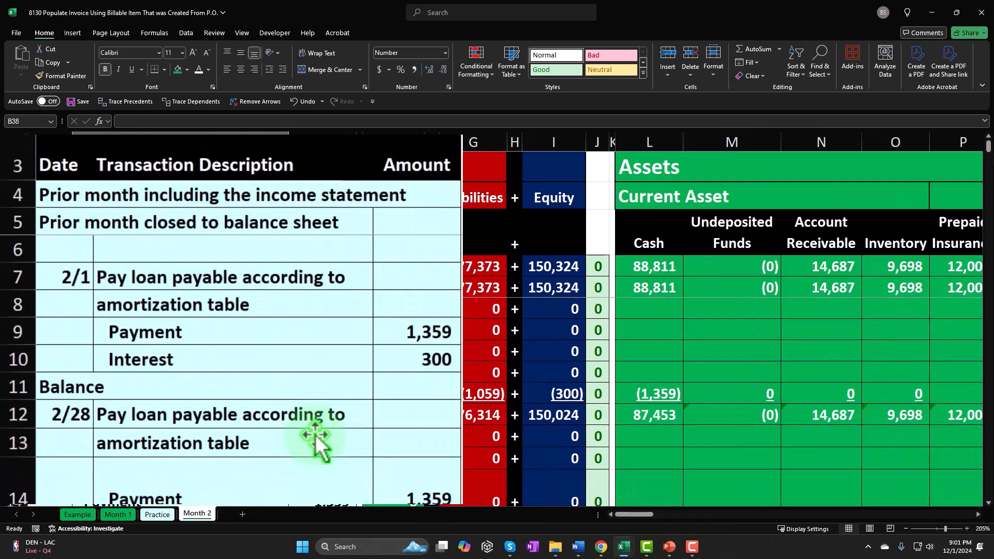
left_click(81, 243)
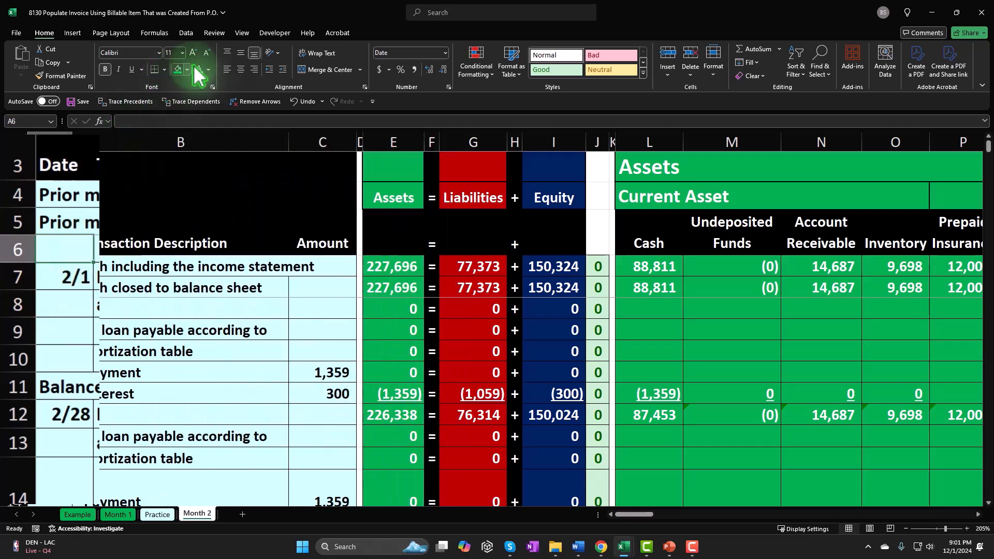
left_click(243, 33)
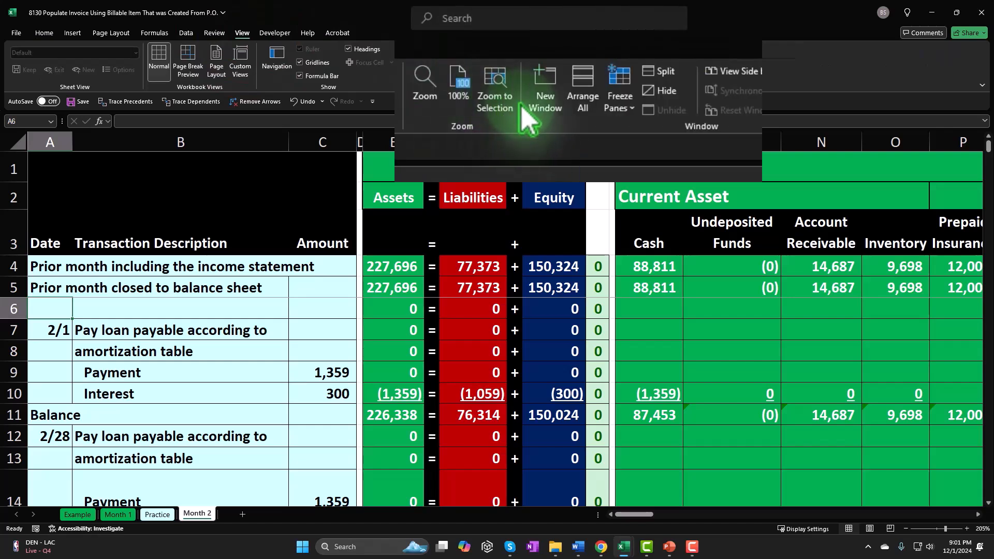
left_click(550, 70)
left_click(562, 96)
Freeze the panes at cell A5 so rows 1 to 4 stay fixed, and check the 2/24 invoice rows beneath them
left_click(50, 289)
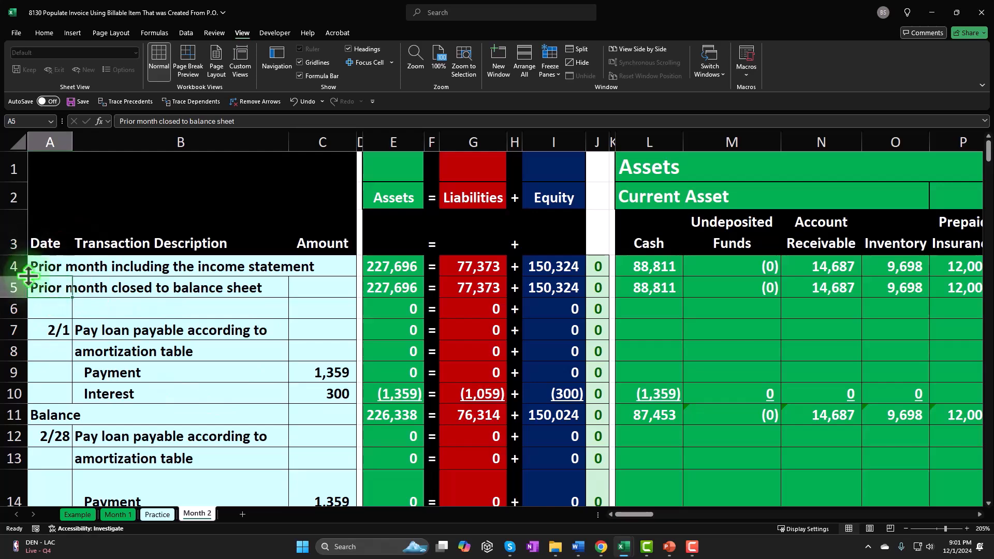
left_click(551, 72)
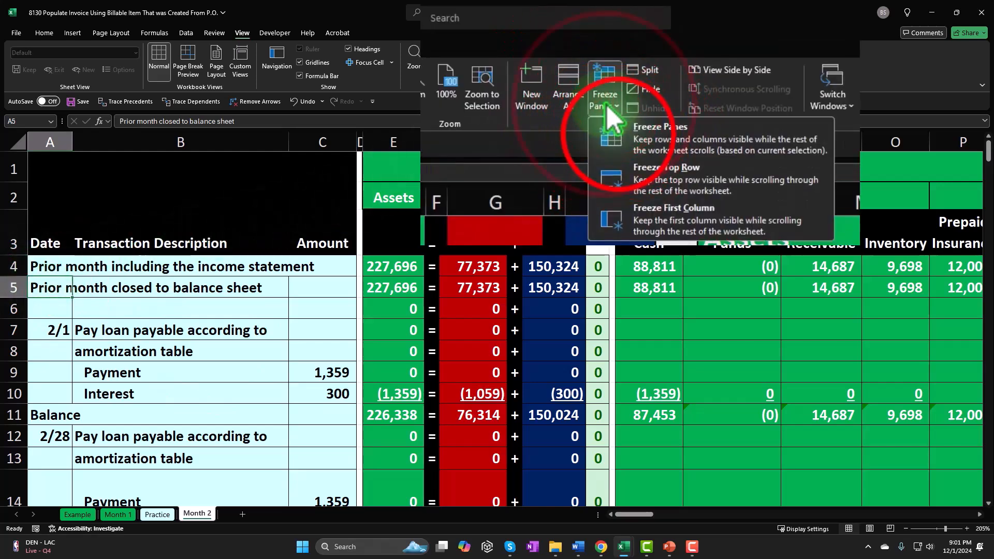
left_click(198, 394)
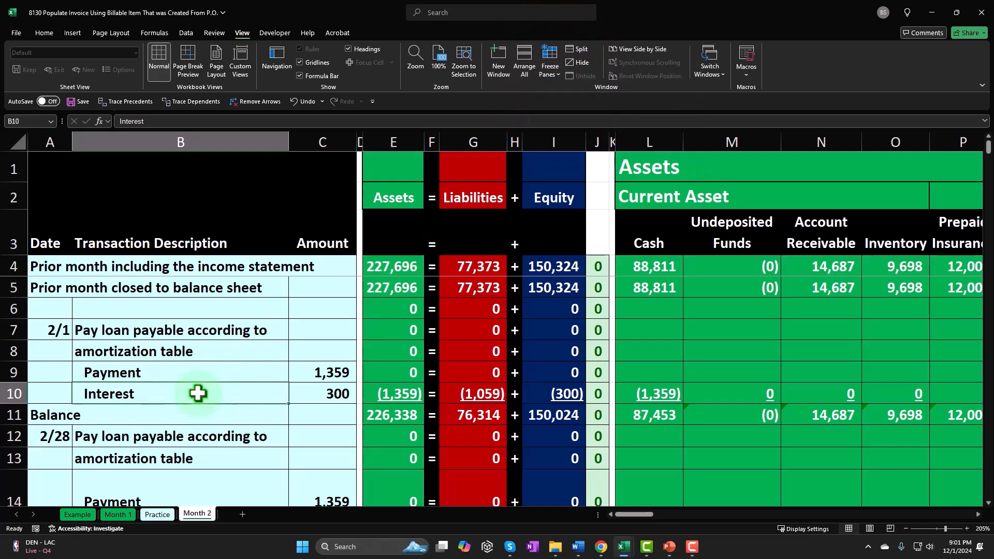
scroll(198, 393, "down", 7)
scroll(198, 394, "down", 2)
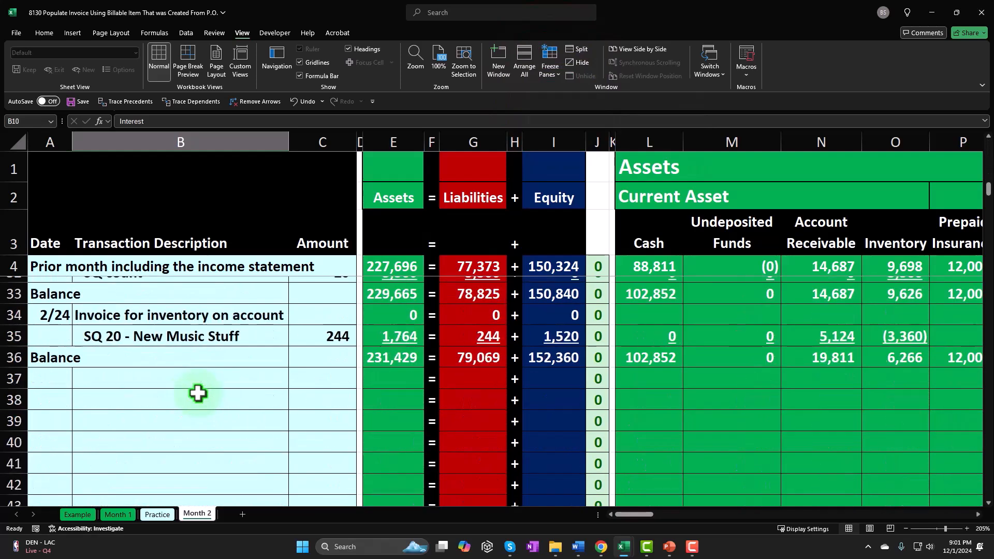